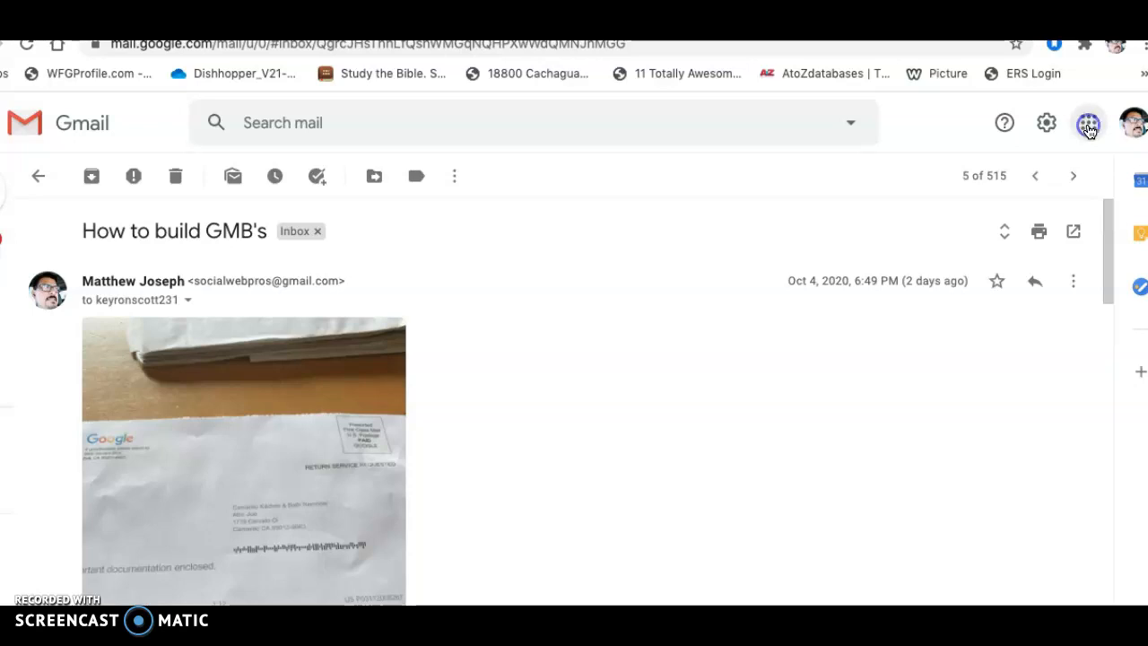
{"action": "left_click", "coordinate": [1088, 125]}
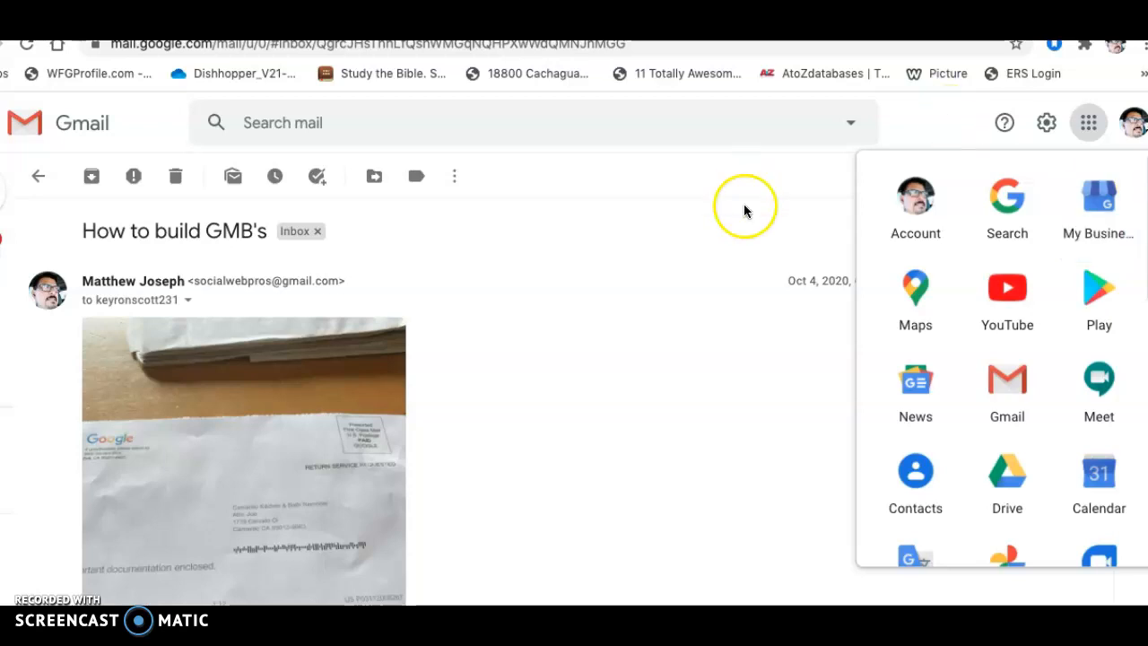
{"action": "left_click", "coordinate": [745, 231]}
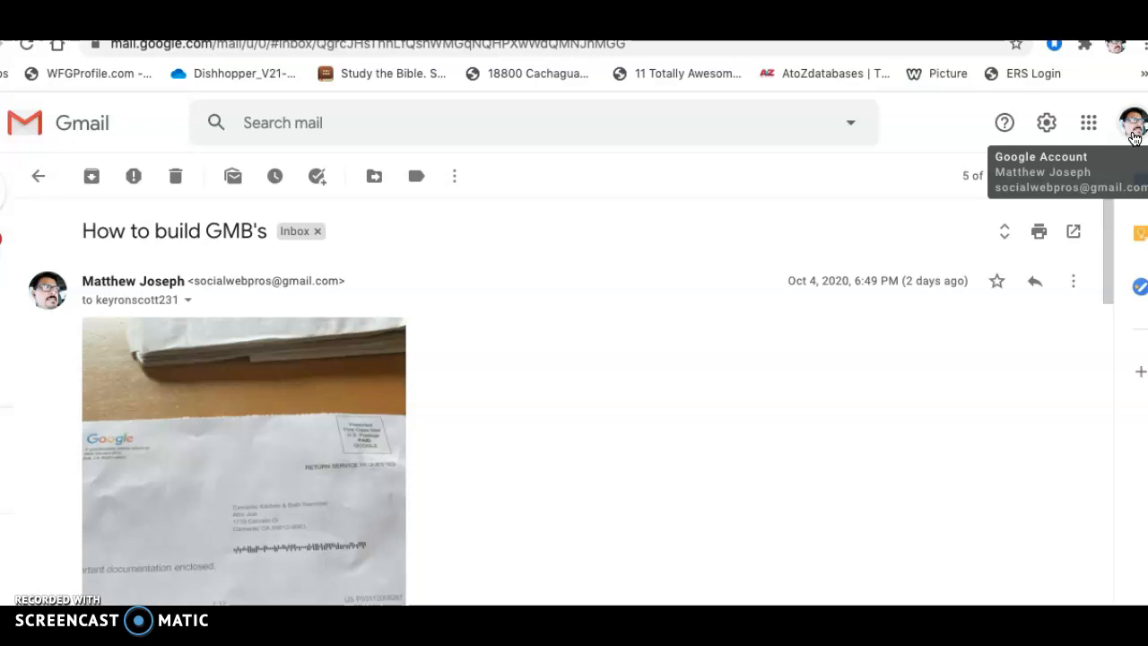
{"action": "left_click", "coordinate": [1135, 133]}
{"action": "left_click", "coordinate": [985, 255]}
{"action": "left_click", "coordinate": [956, 402]}
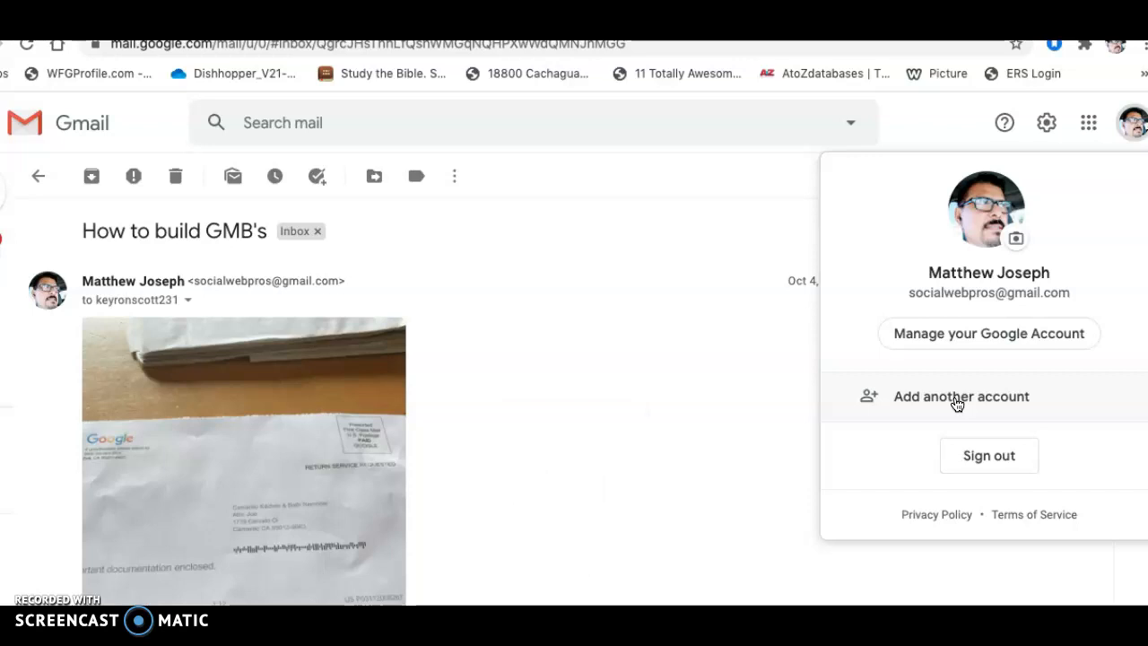
{"action": "left_click", "coordinate": [956, 402]}
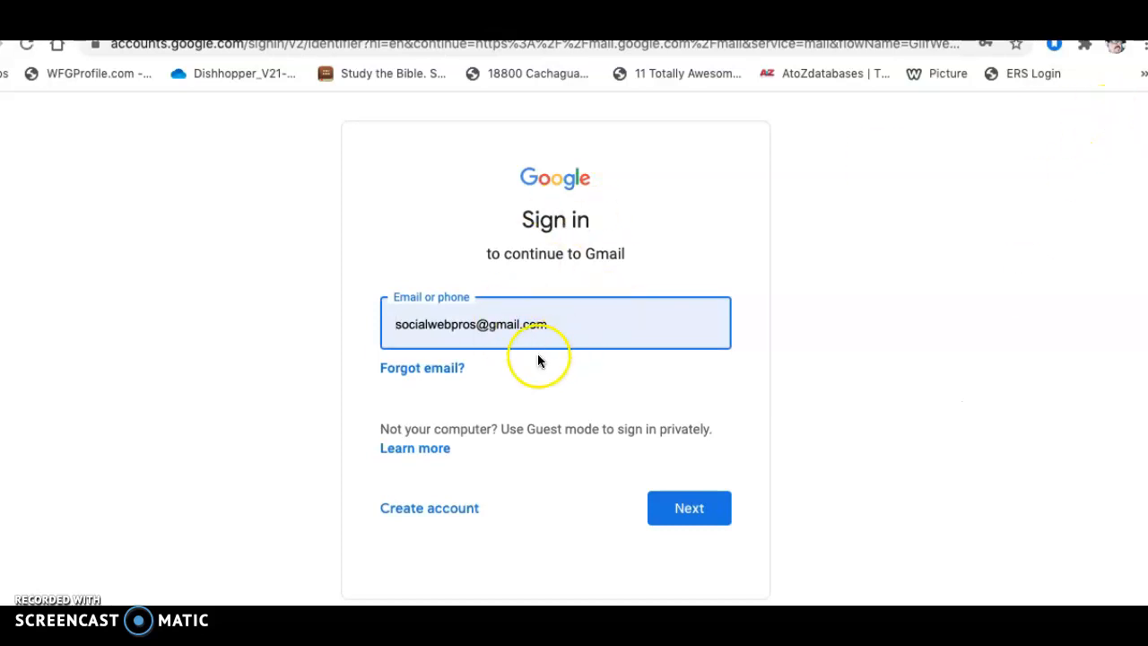
Start a Google account for personal use and enter the owner's first and last name.
{"action": "left_click", "coordinate": [431, 512]}
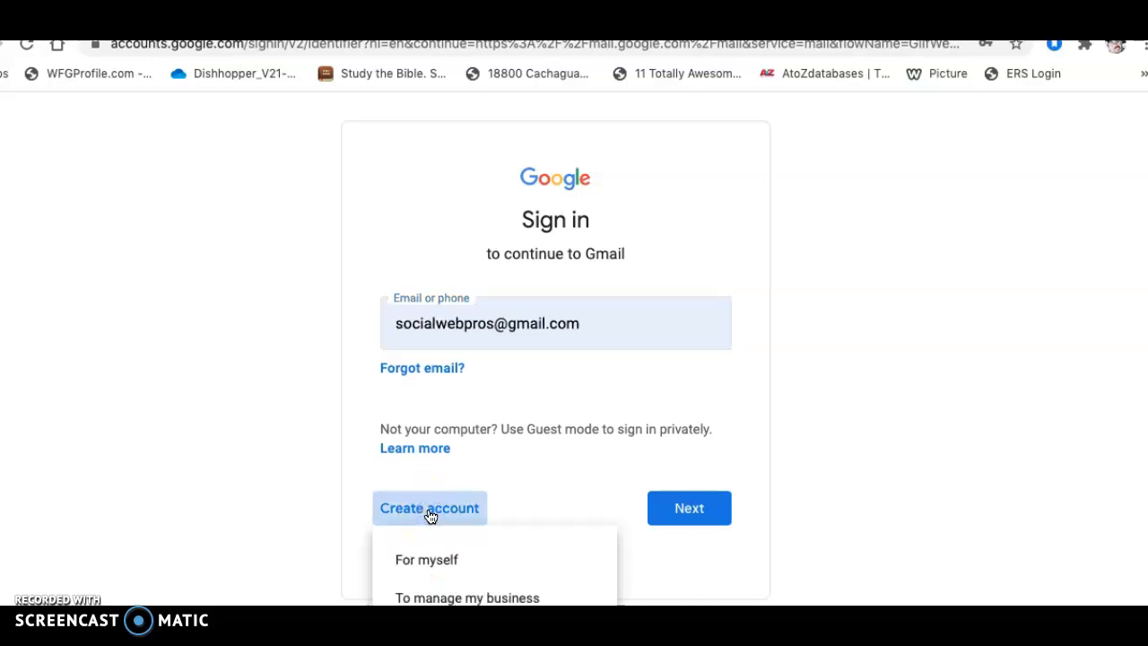
{"action": "left_click", "coordinate": [429, 558]}
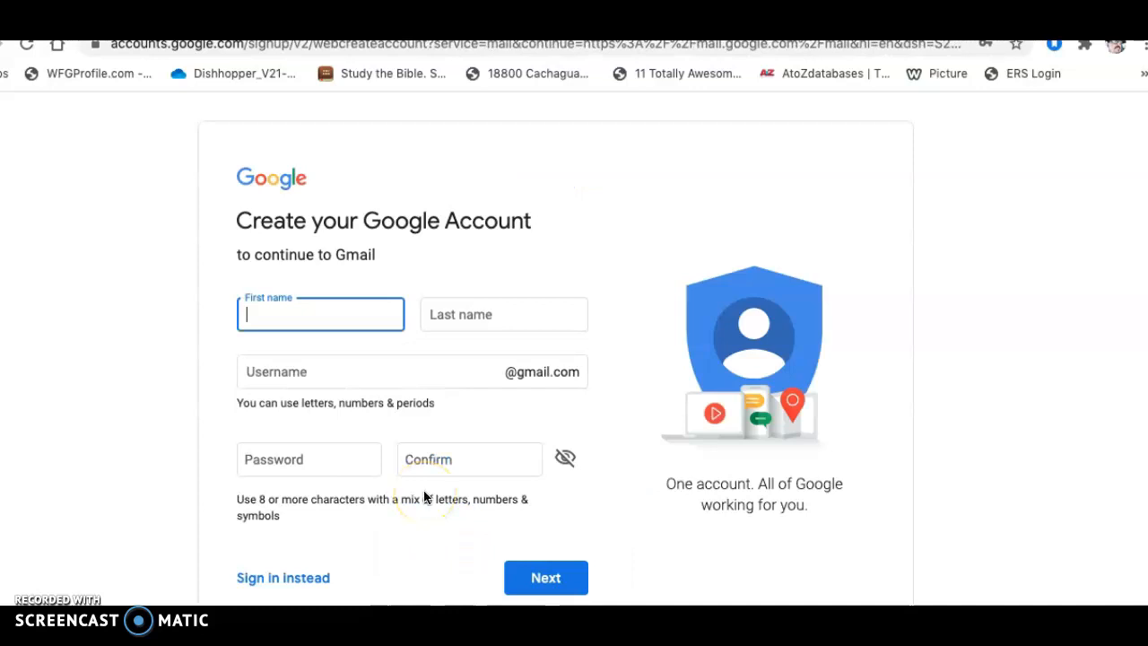
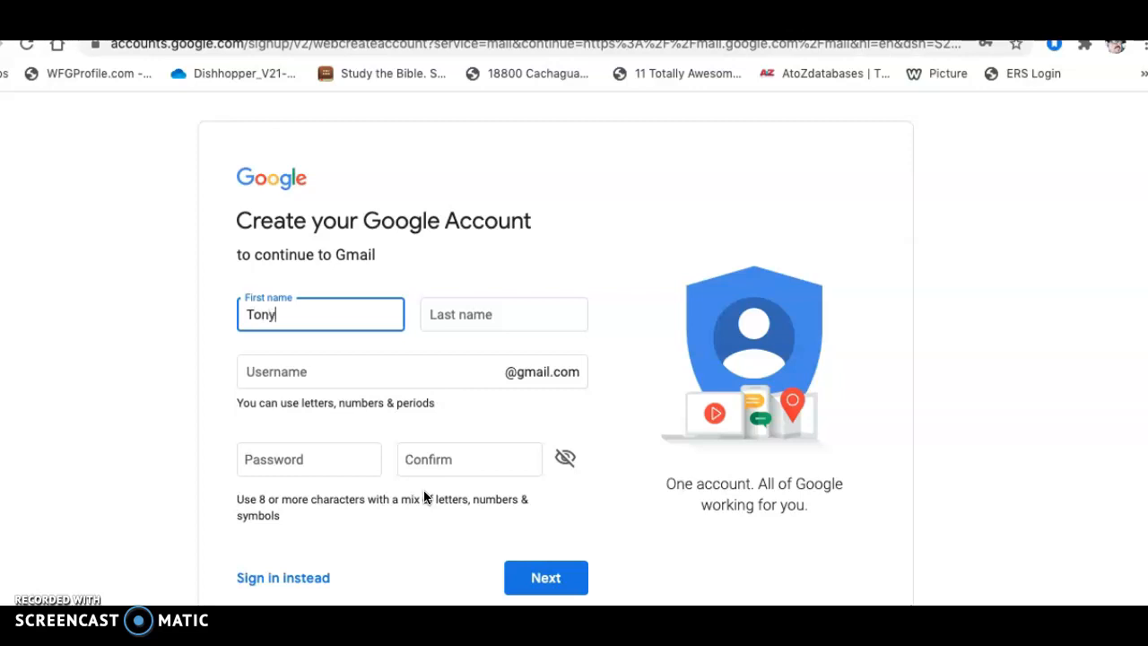
{"action": "key", "text": "Tab"}
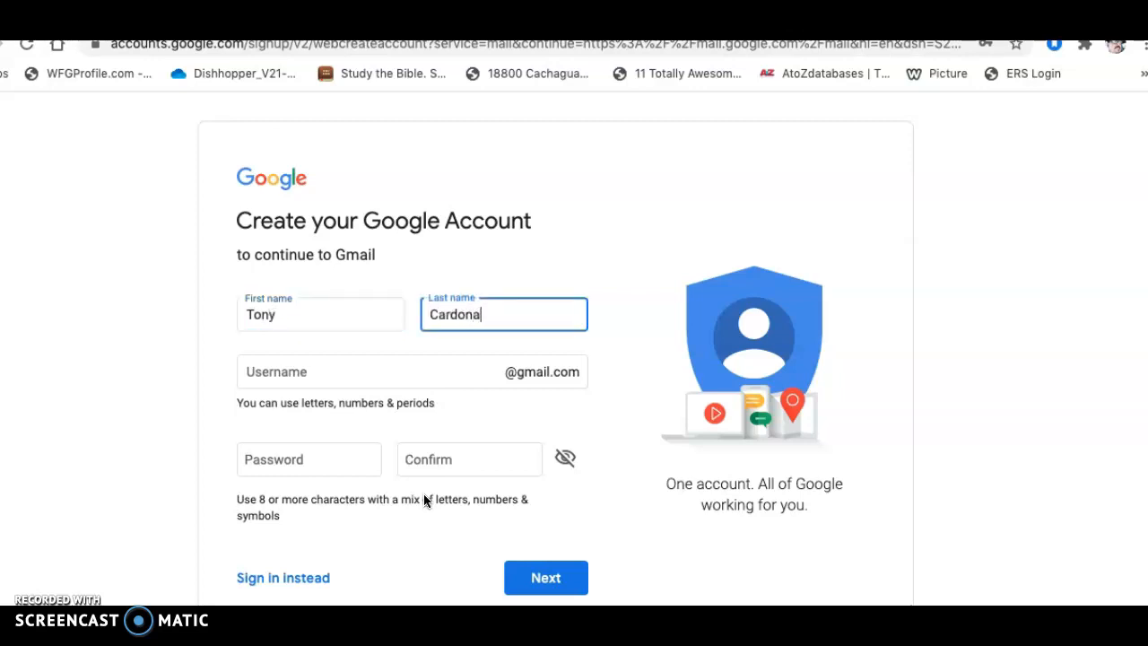
Enter a business-named Gmail username built from Ventura County and powerwashing.
{"action": "left_click", "coordinate": [412, 398]}
{"action": "left_click", "coordinate": [417, 372]}
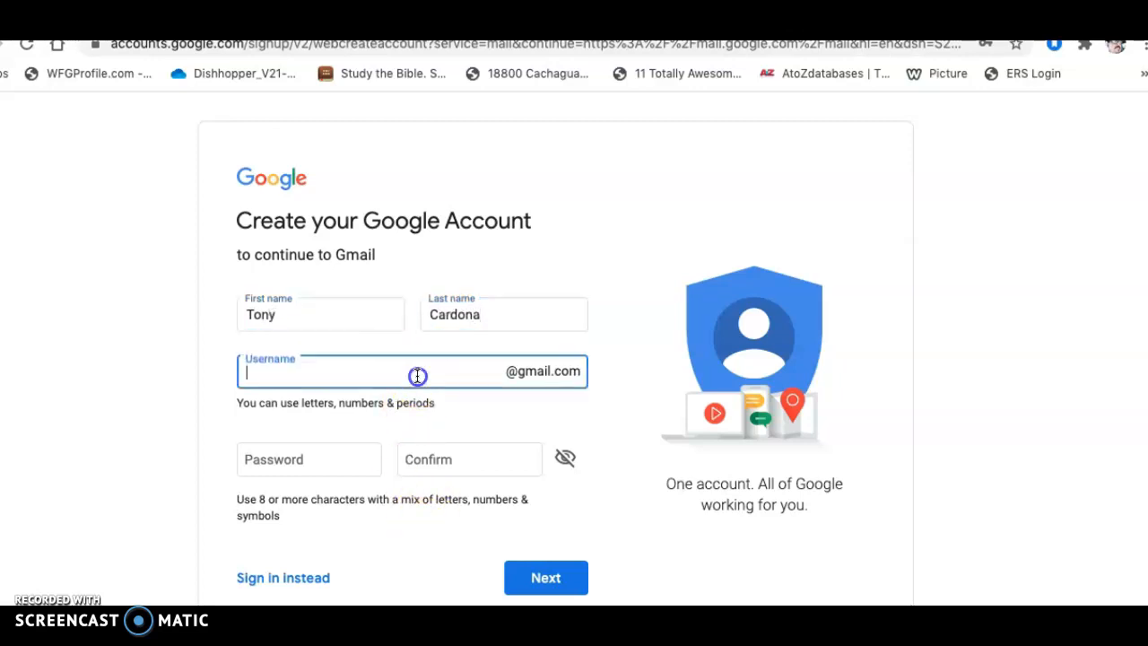
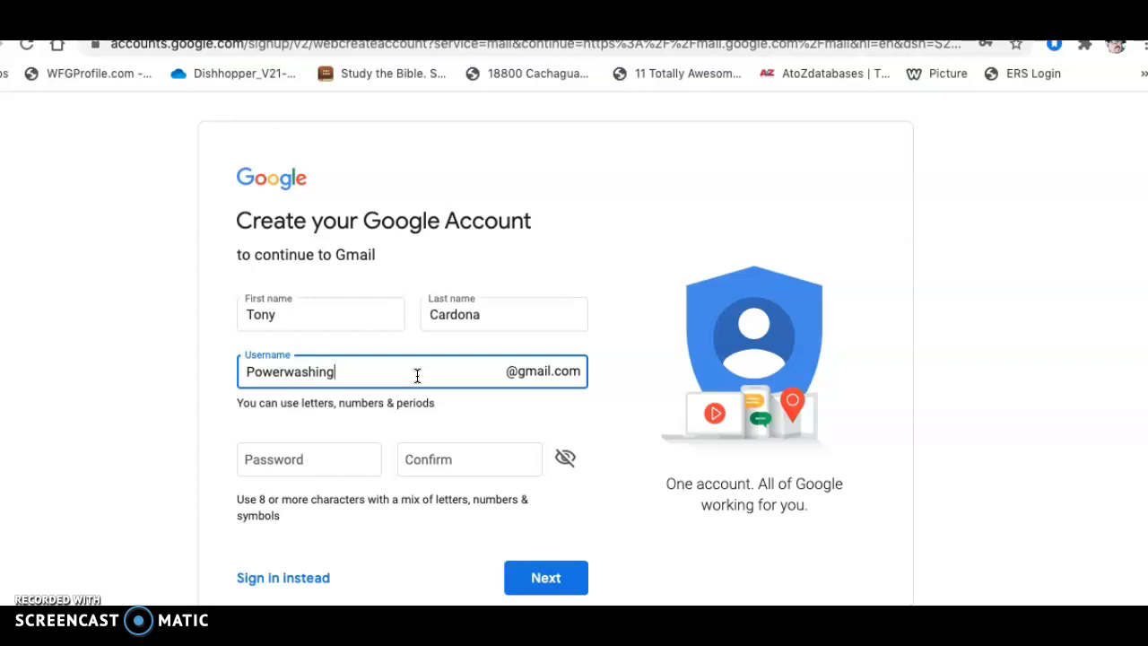
{"action": "key", "text": "Left"}
{"action": "key", "text": "Left"}
{"action": "key", "text": "Left"}
{"action": "key", "text": "Left"}
{"action": "key", "text": "Left"}
{"action": "key", "text": "Left"}
{"action": "key", "text": "Left"}
{"action": "key", "text": "Left"}
{"action": "key", "text": "Left"}
{"action": "key", "text": "Left"}
{"action": "key", "text": "Left"}
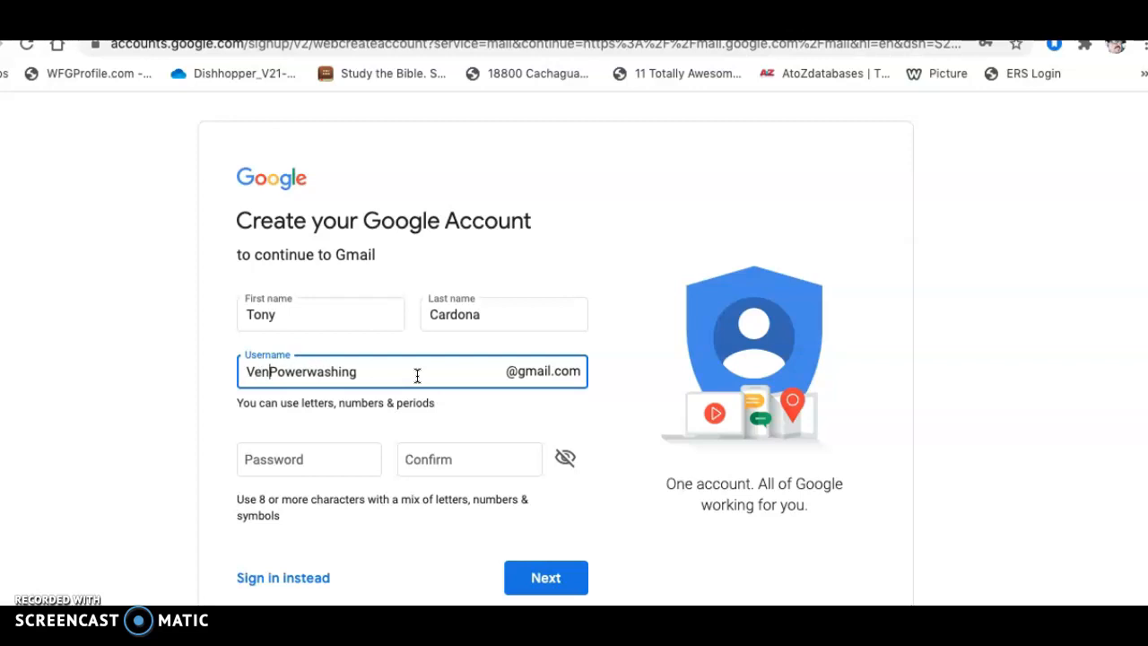
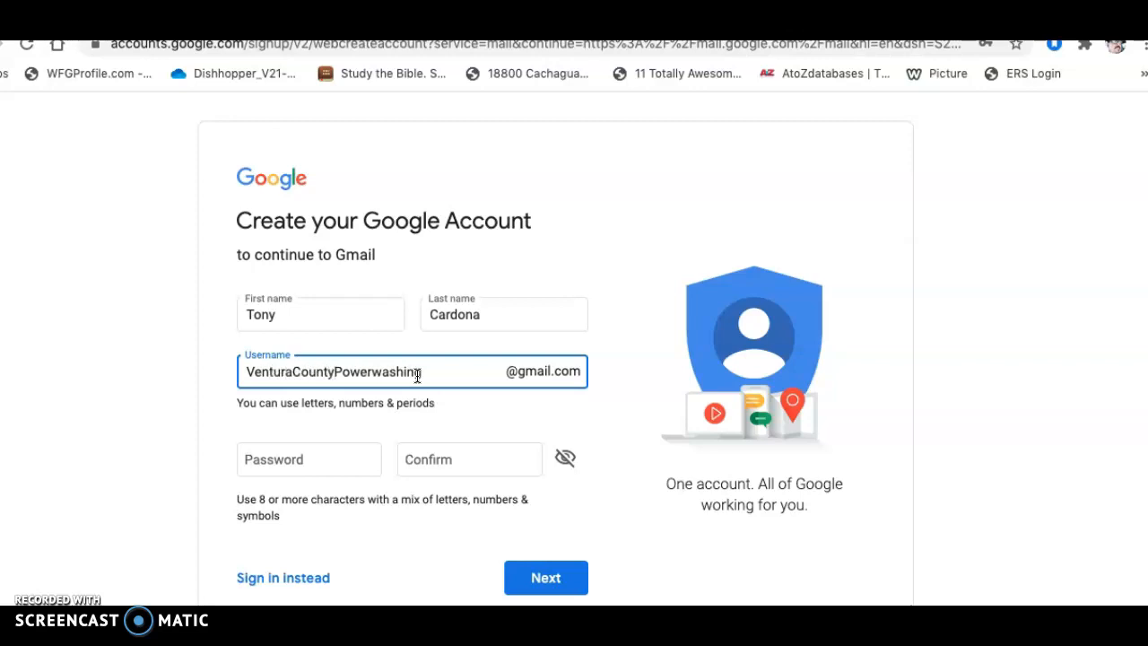
{"action": "left_click", "coordinate": [320, 455]}
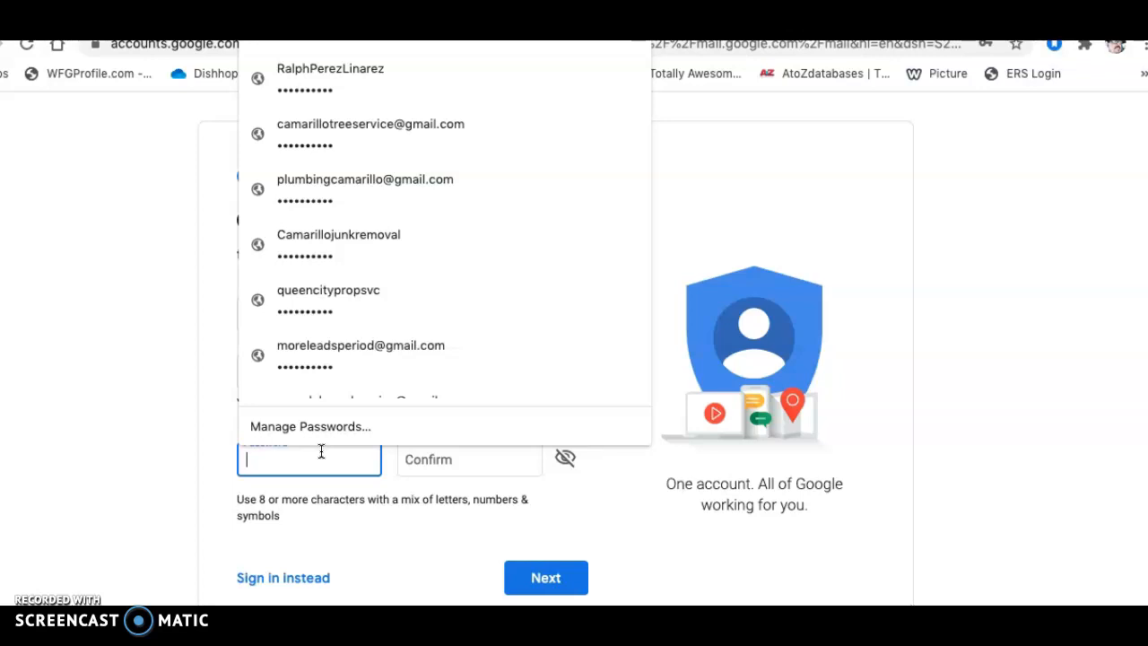
Show the password characters, enter a first password and its confirmation, and submit.
{"action": "left_click", "coordinate": [565, 457]}
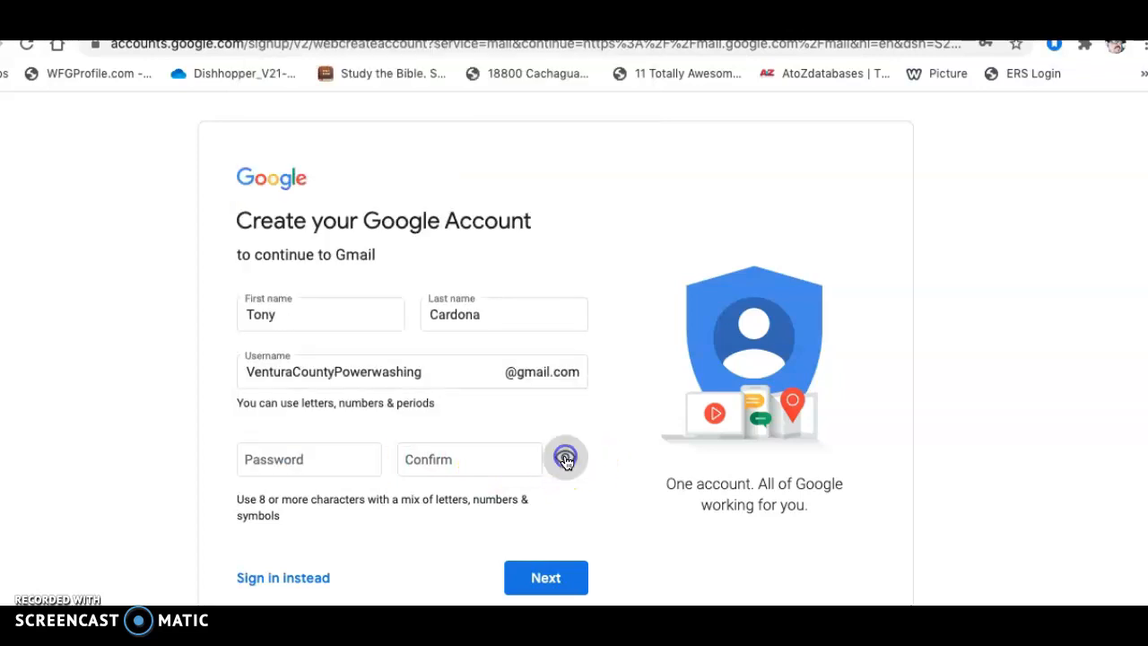
{"action": "left_click", "coordinate": [332, 465]}
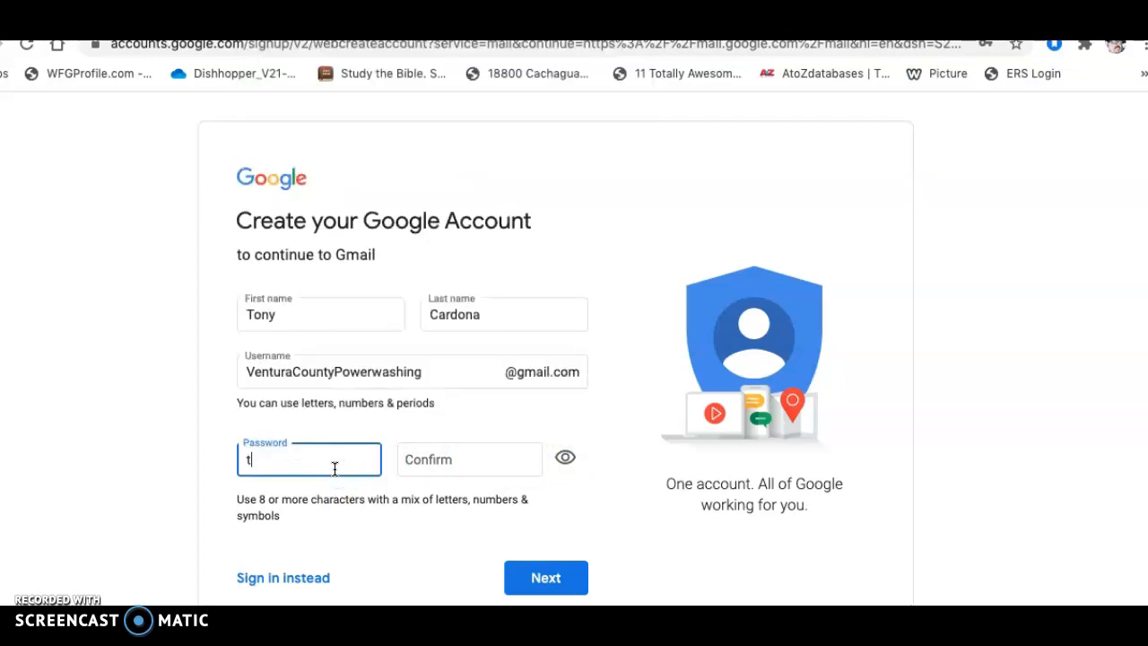
{"action": "left_click", "coordinate": [432, 461]}
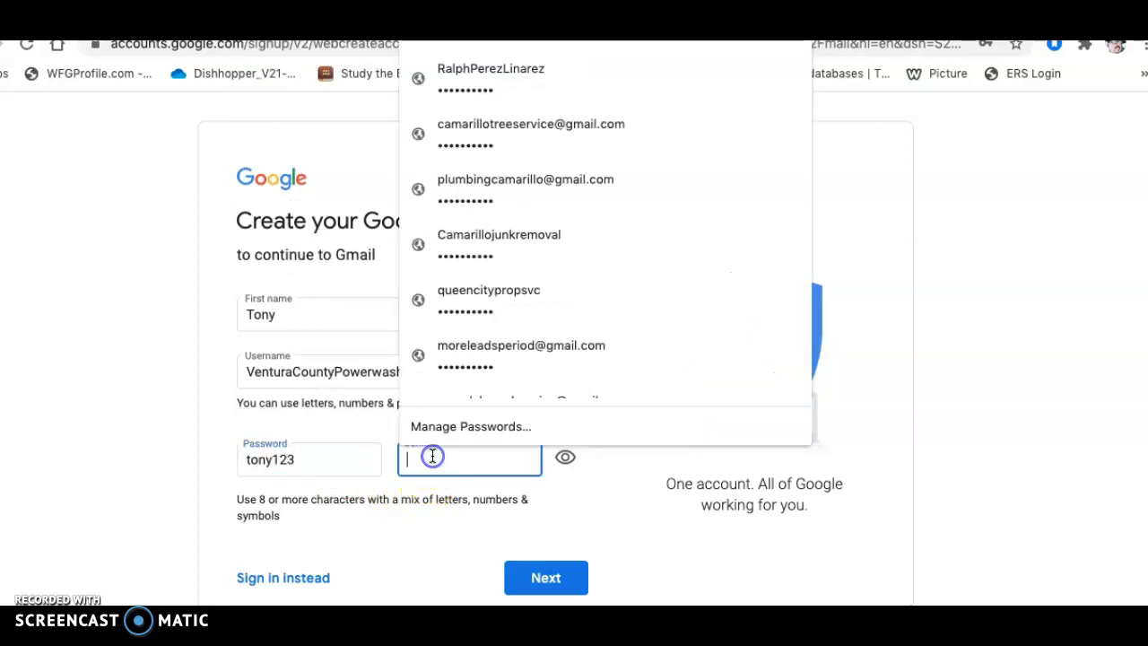
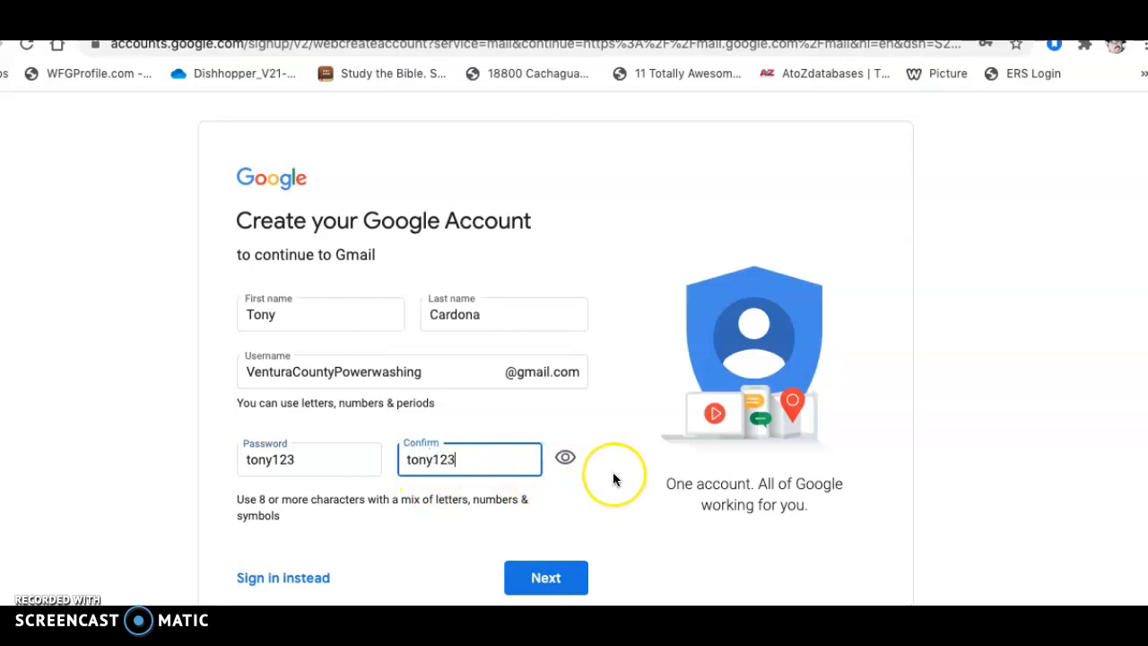
{"action": "scroll", "coordinate": [613, 476], "scroll_direction": "down", "scroll_amount": 1}
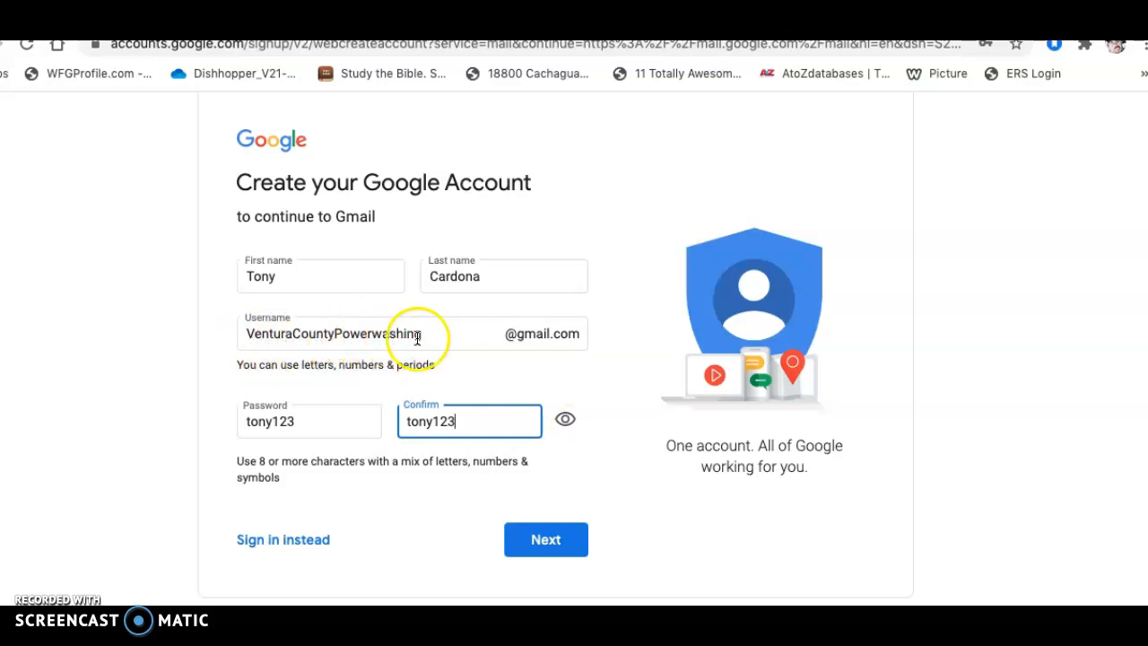
{"action": "left_click", "coordinate": [554, 547]}
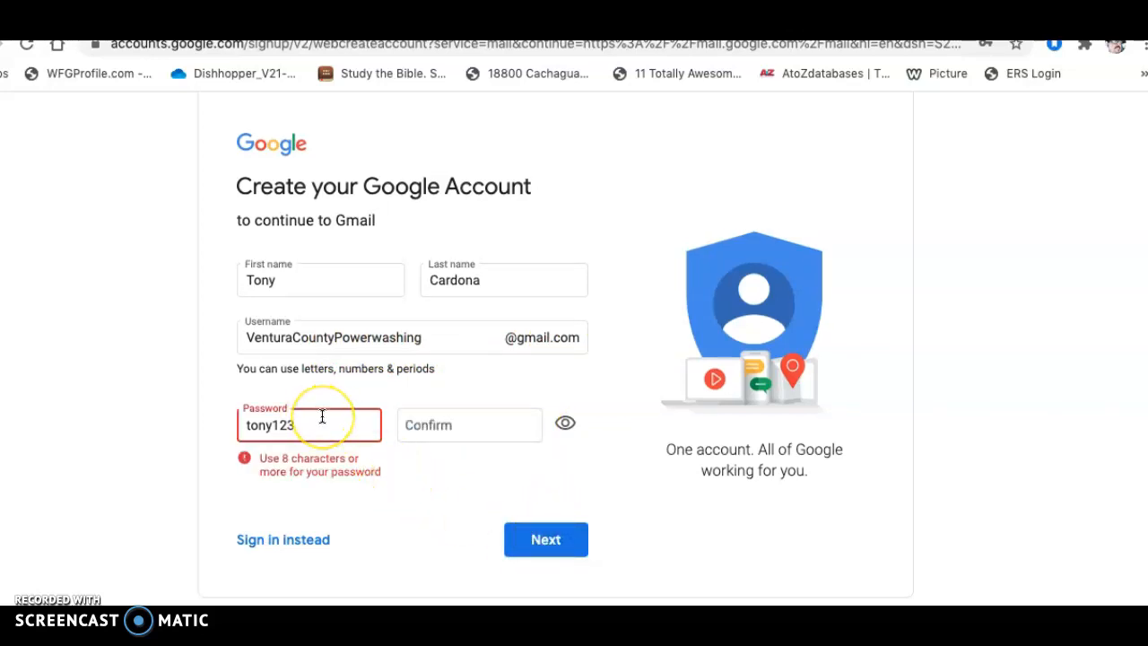
Correct the password confirmation and submit the sign-up form again.
{"action": "type", "text": "4"}
{"action": "left_click", "coordinate": [454, 430]}
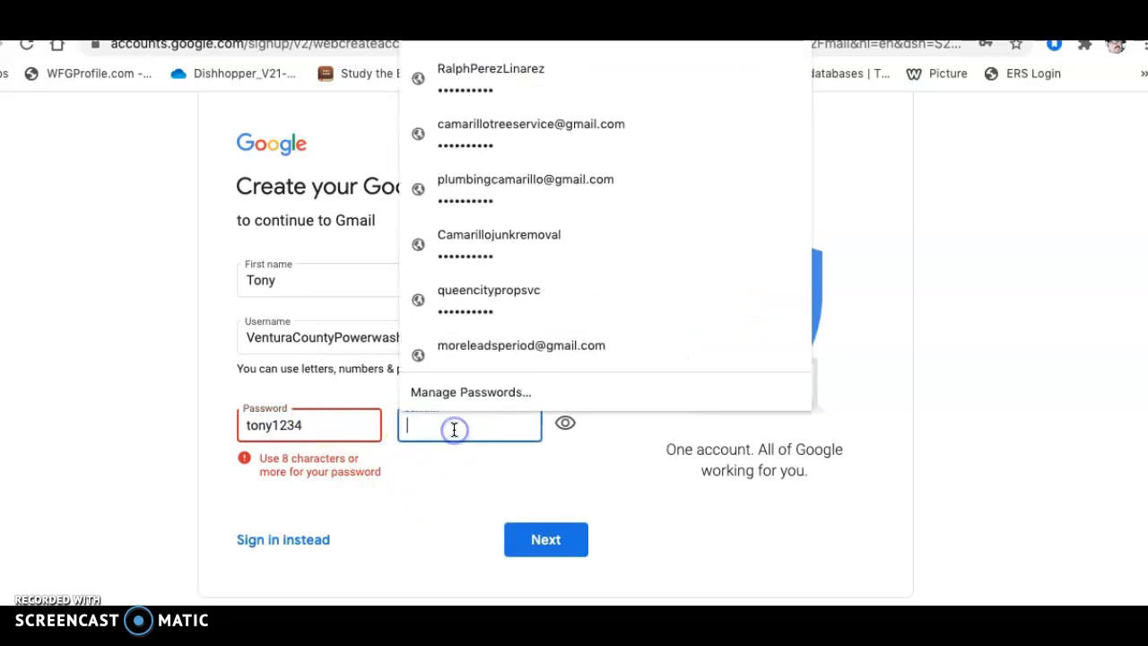
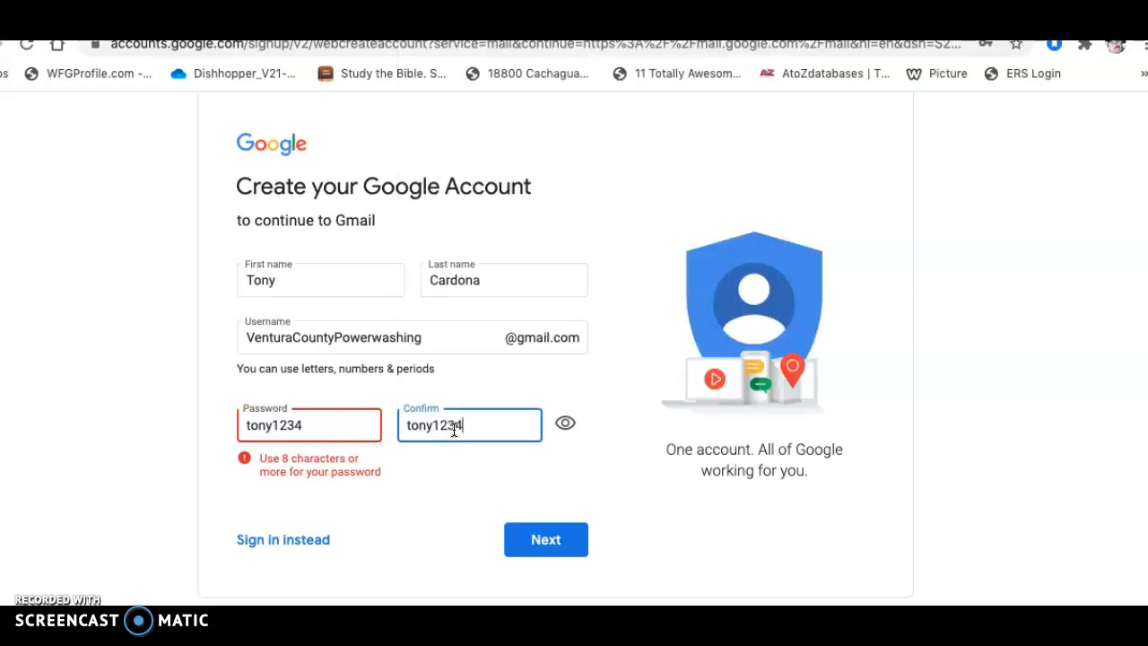
{"action": "left_click", "coordinate": [563, 543]}
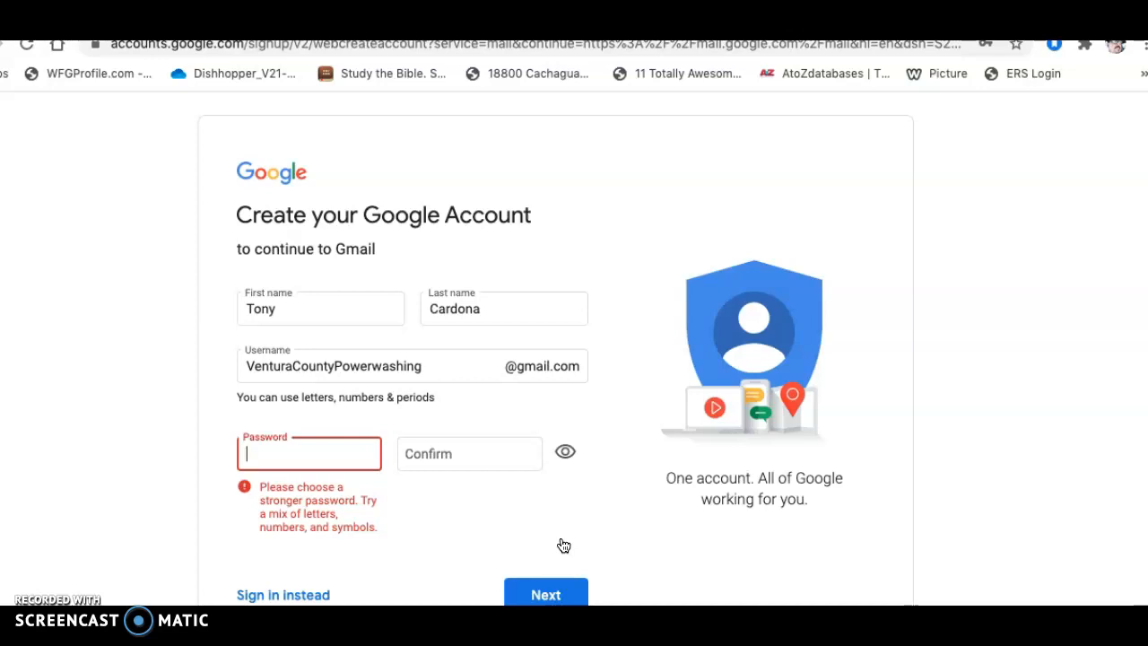
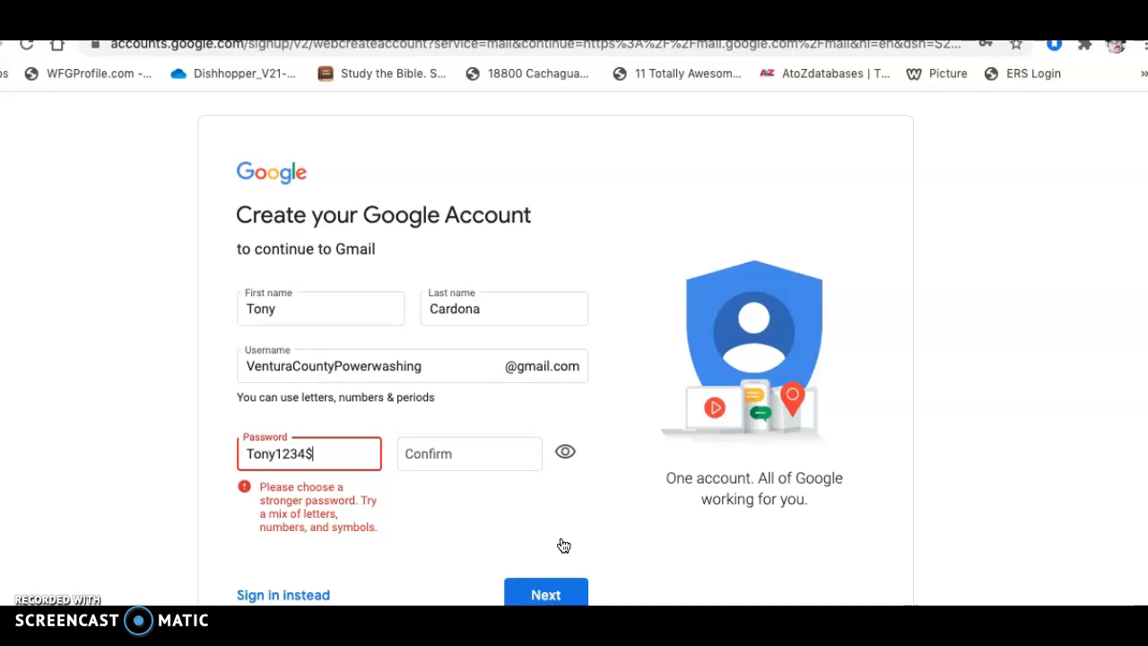
Replace it with a stronger password containing a symbol, confirm it, and continue.
{"action": "left_click", "coordinate": [478, 452]}
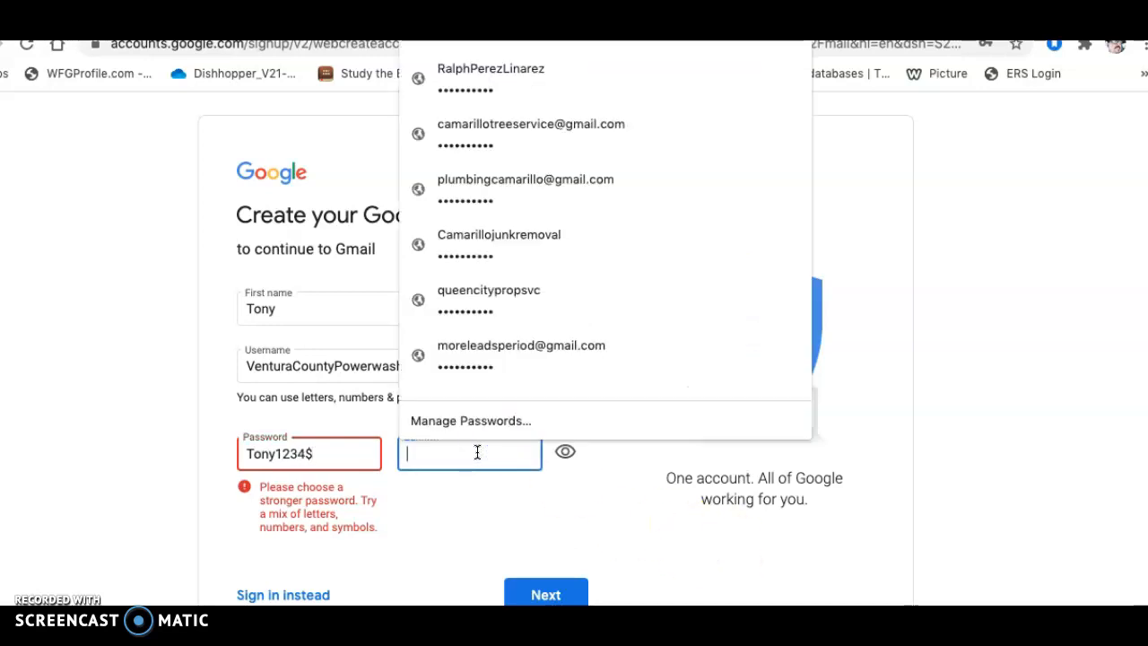
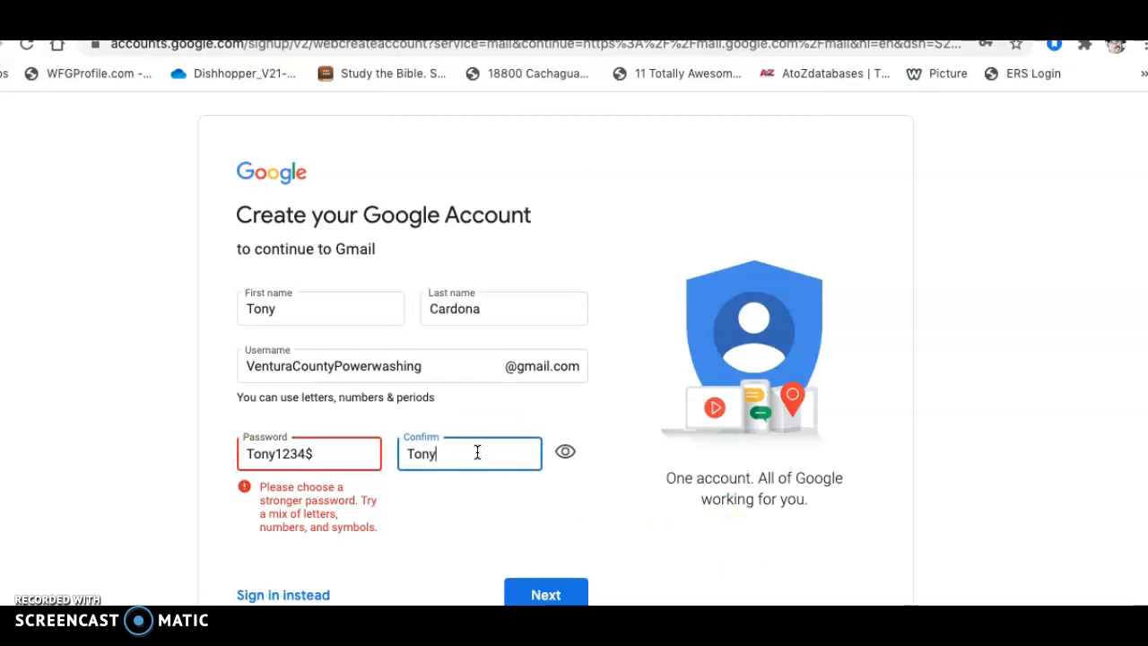
{"action": "left_click", "coordinate": [567, 594]}
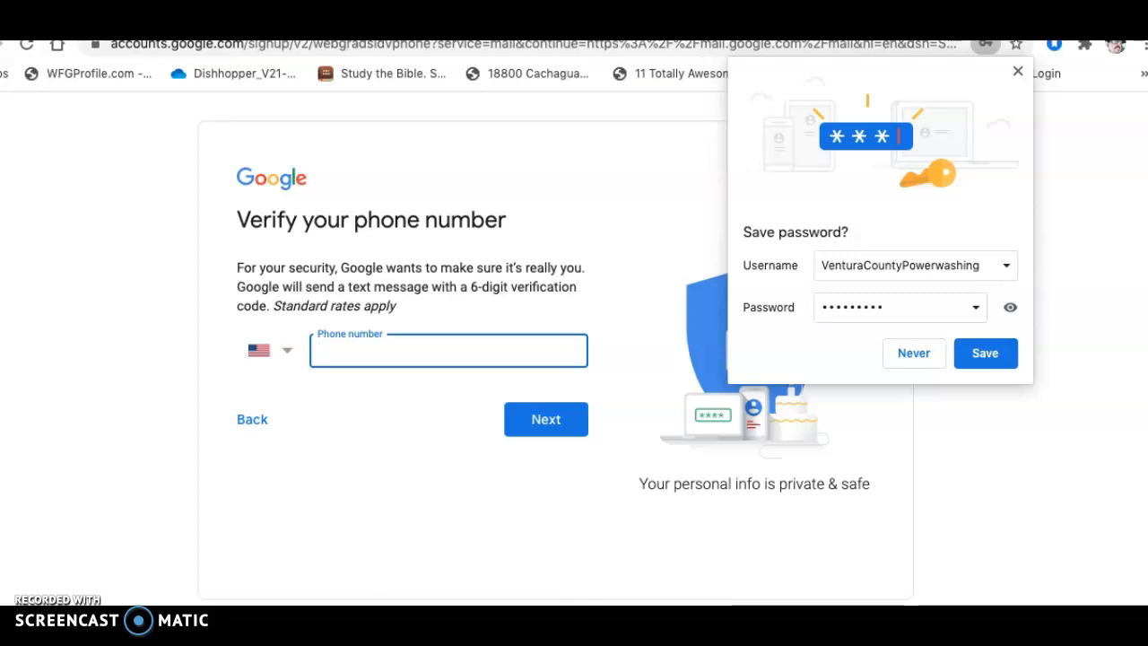
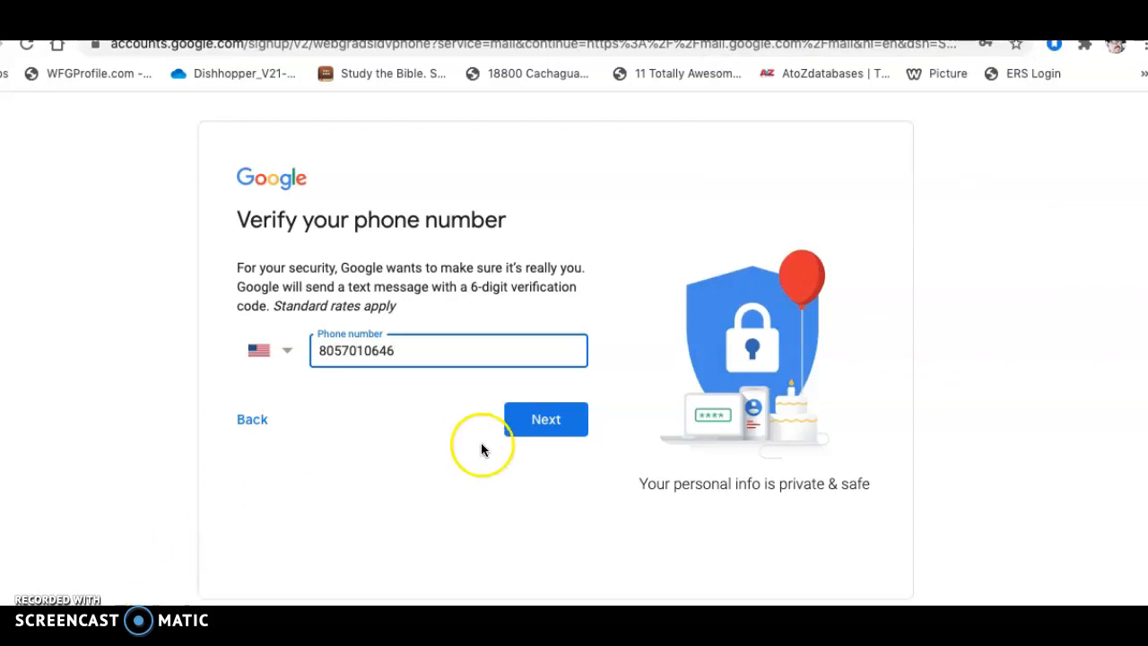
Submit the account's phone number, then enter the six-digit texted code to verify it.
{"action": "left_click", "coordinate": [555, 417]}
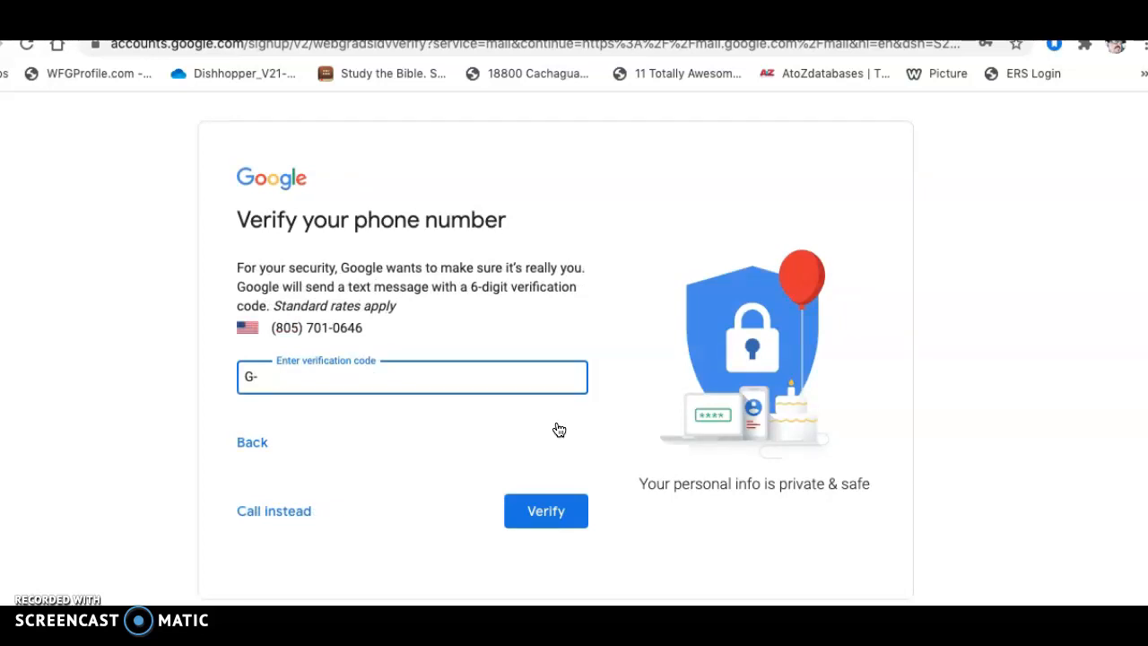
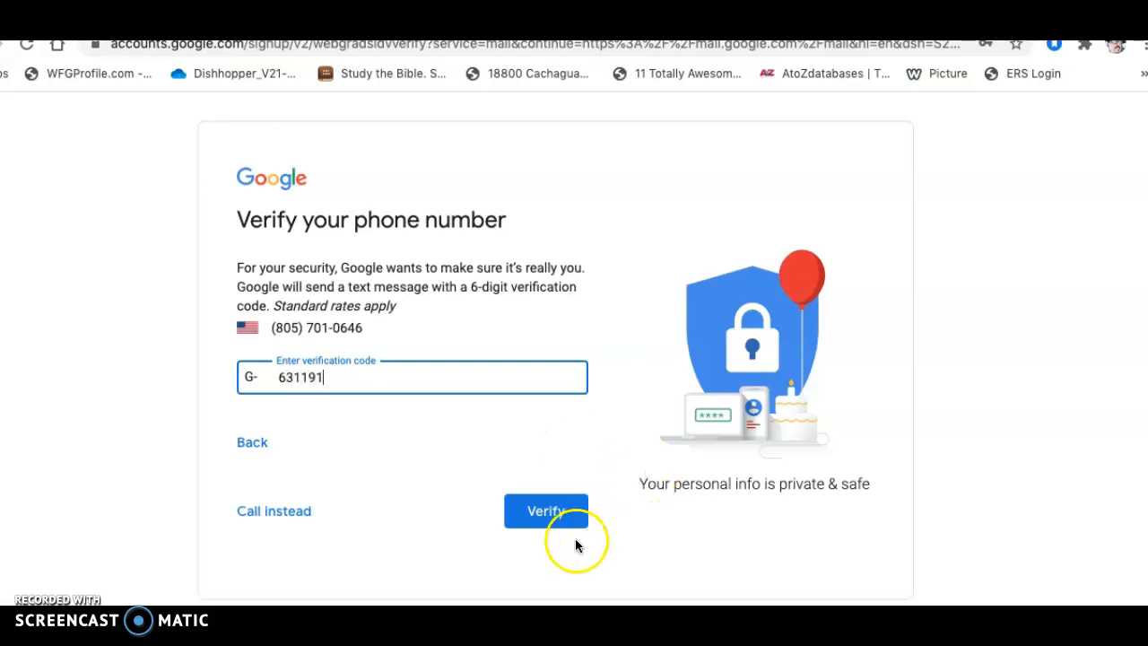
{"action": "left_click", "coordinate": [532, 521]}
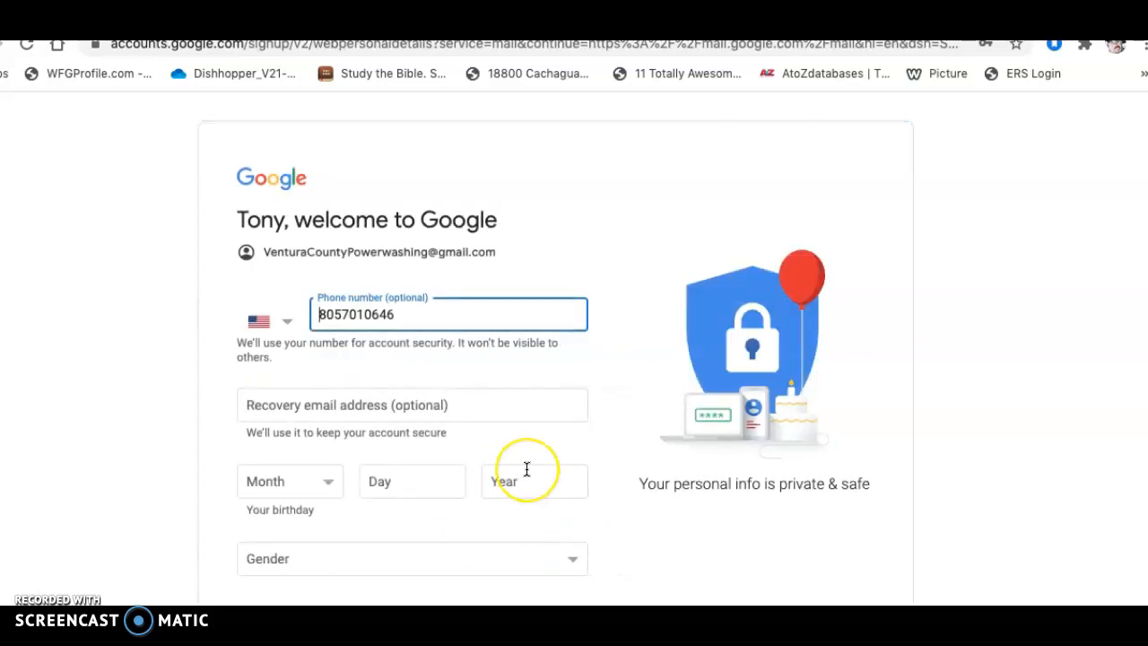
Enter the recovery e-mail address for the new account.
{"action": "scroll", "coordinate": [527, 468], "scroll_direction": "down", "scroll_amount": 1}
{"action": "scroll", "coordinate": [526, 469], "scroll_direction": "down", "scroll_amount": 1}
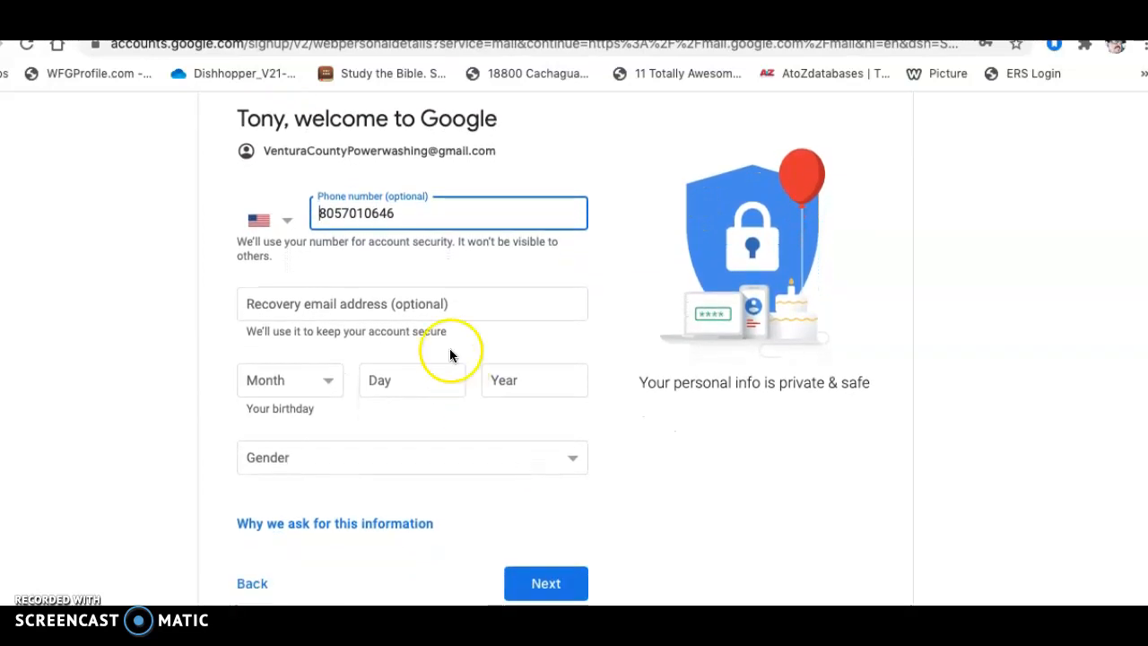
{"action": "left_click", "coordinate": [444, 297]}
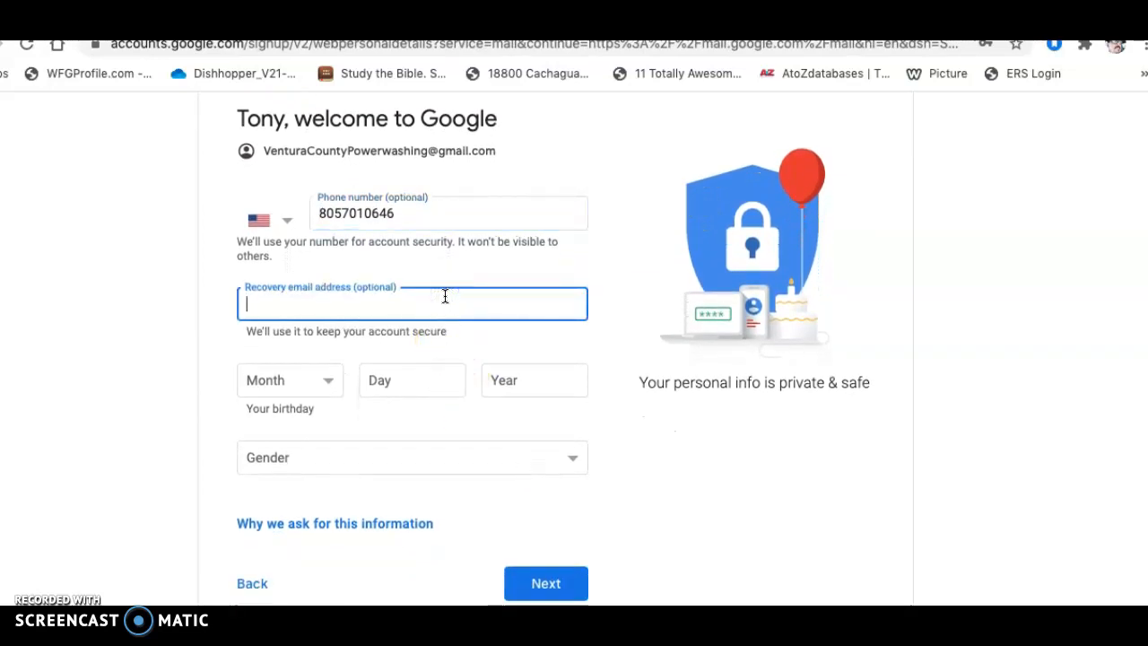
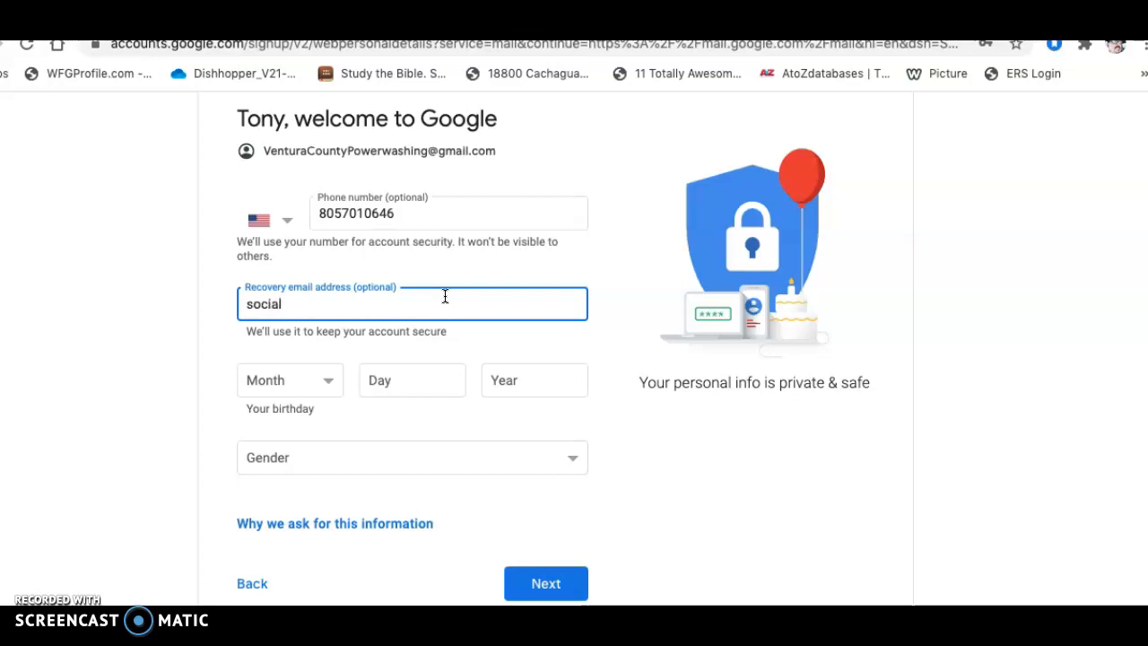
Set the birthday to February 14, 2000 and the gender to Male.
{"action": "left_click", "coordinate": [333, 382]}
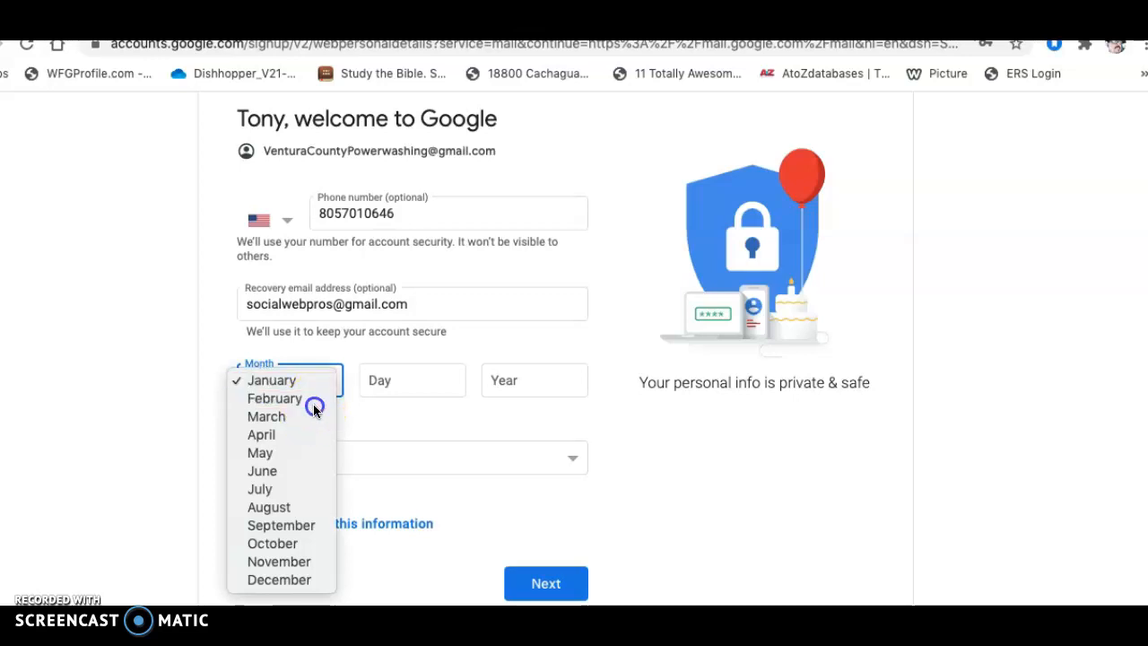
{"action": "left_click", "coordinate": [313, 408]}
{"action": "left_click", "coordinate": [399, 381]}
{"action": "type", "text": "14"}
{"action": "left_click", "coordinate": [513, 379]}
{"action": "type", "text": "1"}
{"action": "type", "text": "2000"}
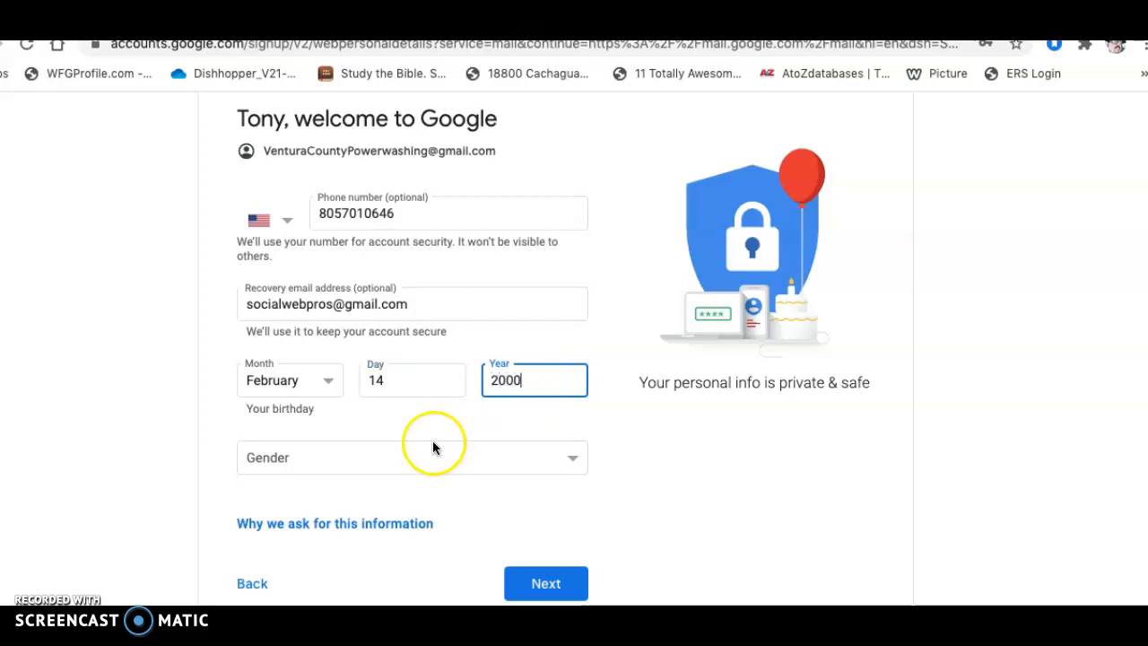
{"action": "left_click", "coordinate": [568, 457]}
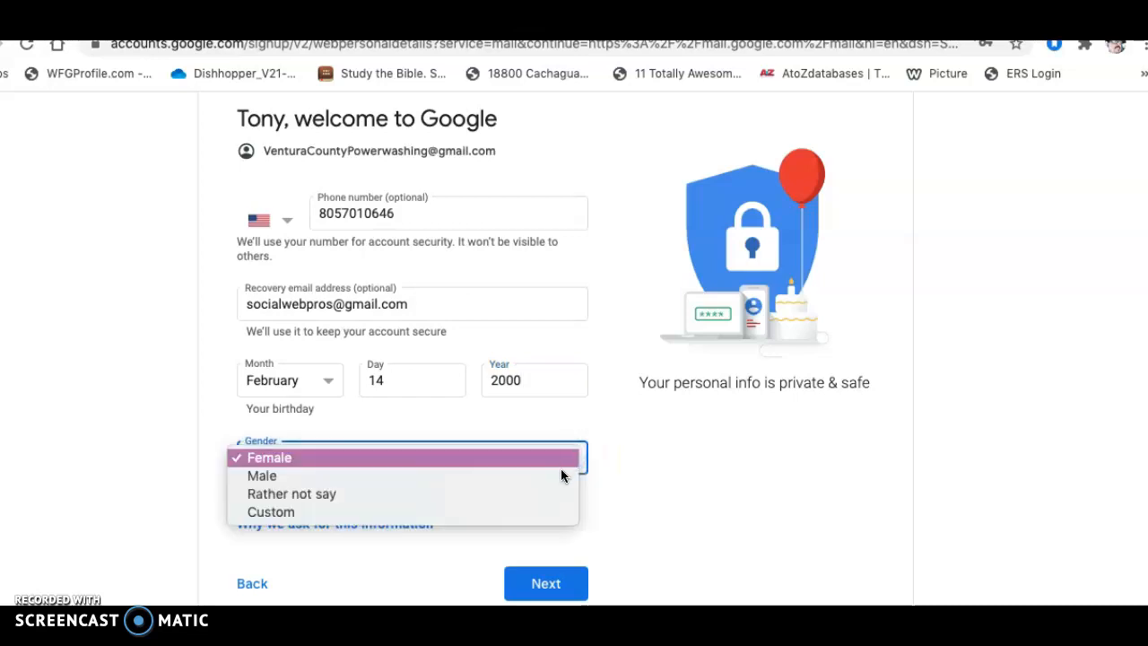
{"action": "left_click", "coordinate": [562, 476]}
{"action": "scroll", "coordinate": [559, 478], "scroll_direction": "down", "scroll_amount": 1}
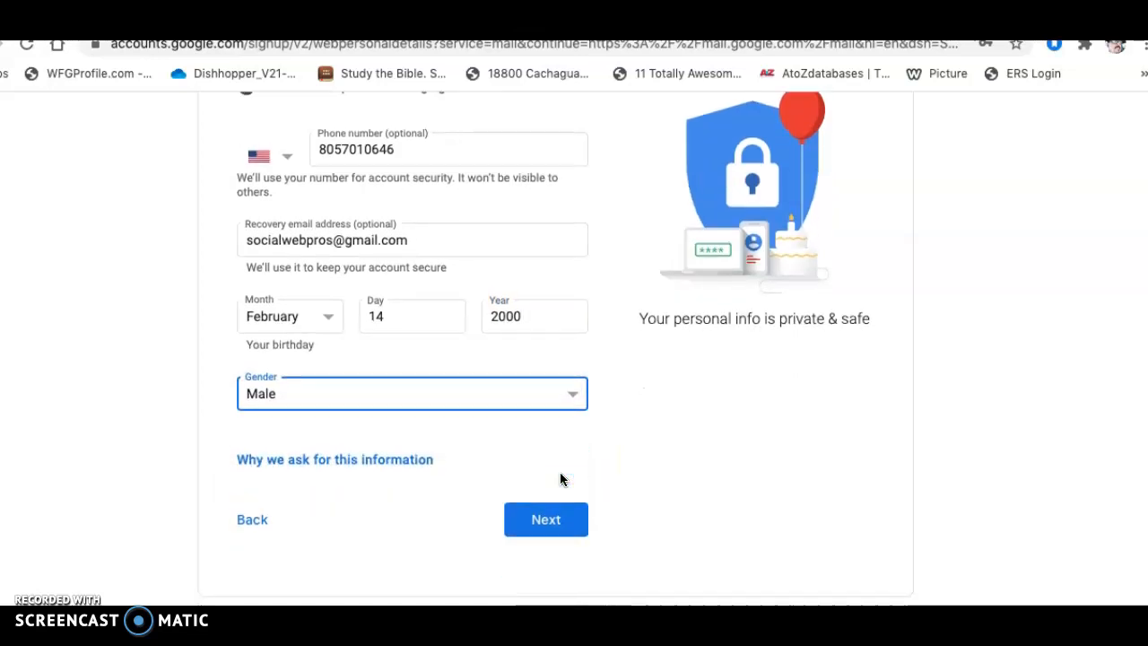
Submit the personal details, skip extra uses of the phone number, and review Privacy and Terms.
{"action": "left_click", "coordinate": [554, 526]}
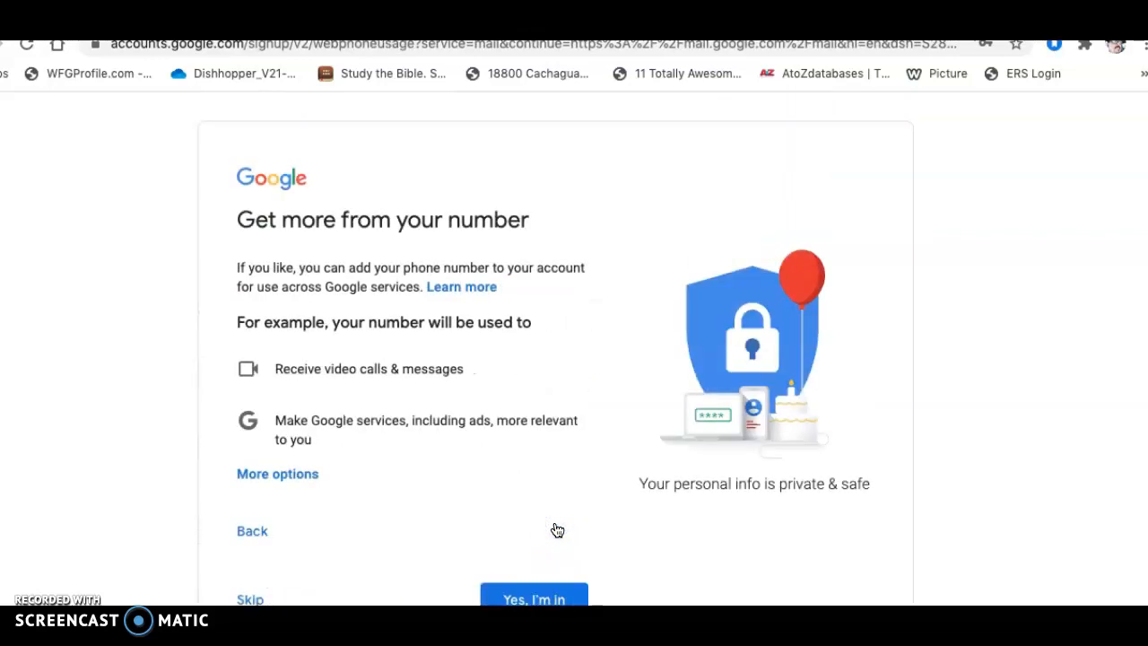
{"action": "scroll", "coordinate": [554, 529], "scroll_direction": "down", "scroll_amount": 1}
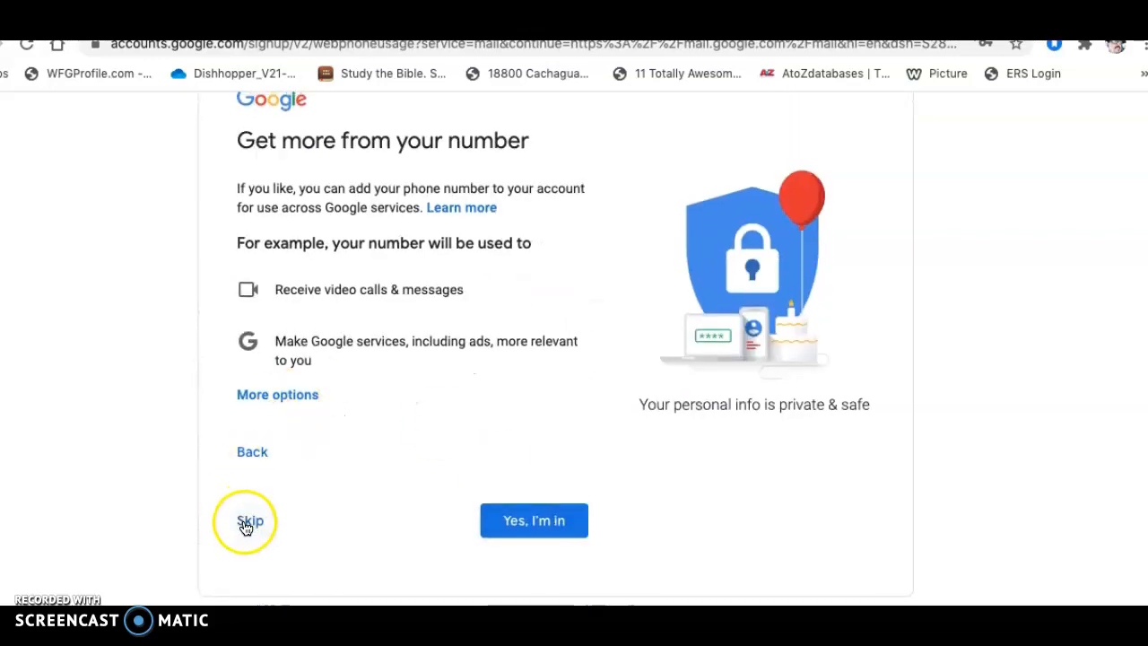
{"action": "left_click", "coordinate": [242, 523]}
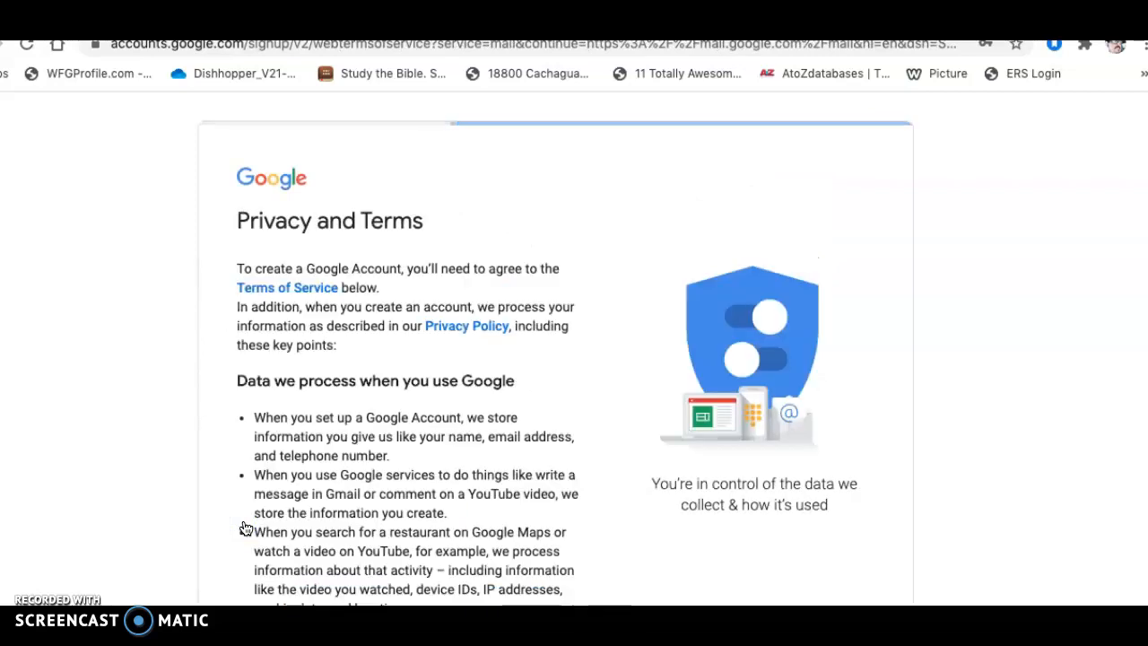
{"action": "scroll", "coordinate": [385, 422], "scroll_direction": "down", "scroll_amount": 5}
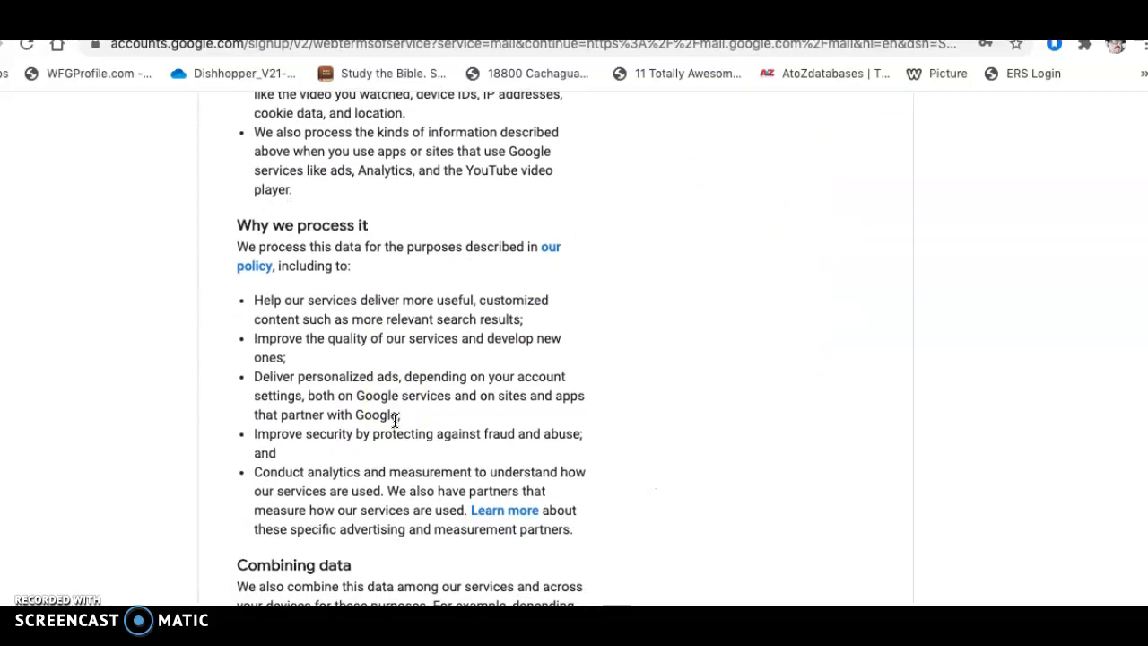
{"action": "scroll", "coordinate": [394, 422], "scroll_direction": "up", "scroll_amount": 5}
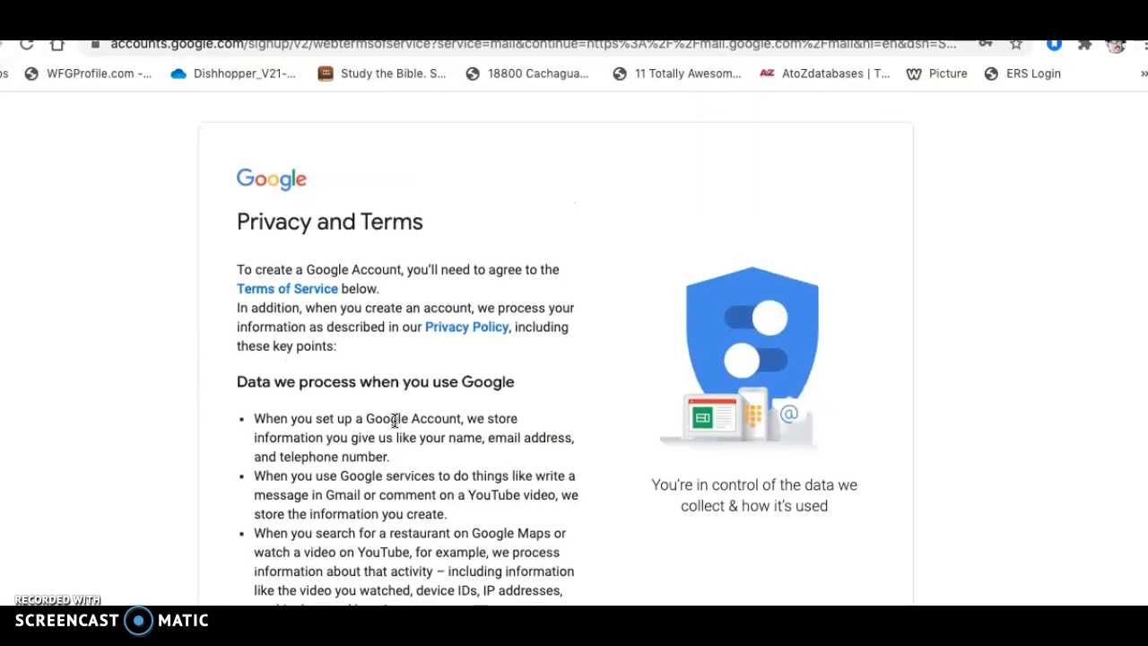
{"action": "scroll", "coordinate": [395, 421], "scroll_direction": "down", "scroll_amount": 10}
{"action": "left_click", "coordinate": [397, 422]}
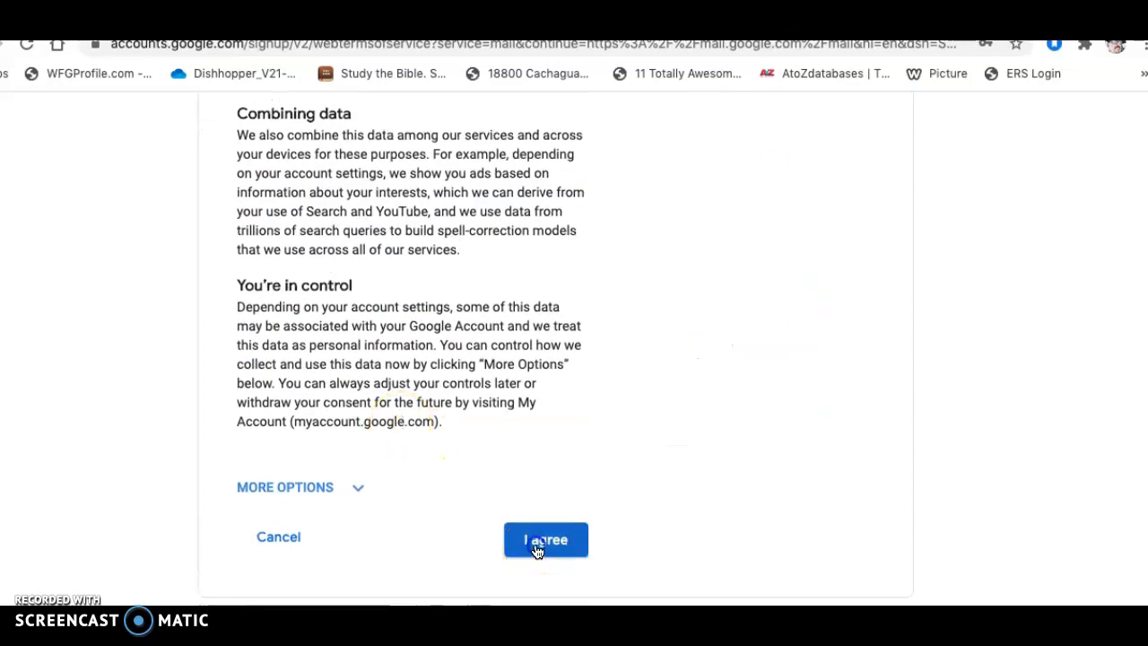
Agree to the Privacy and Terms so the account is created.
{"action": "left_click", "coordinate": [537, 544]}
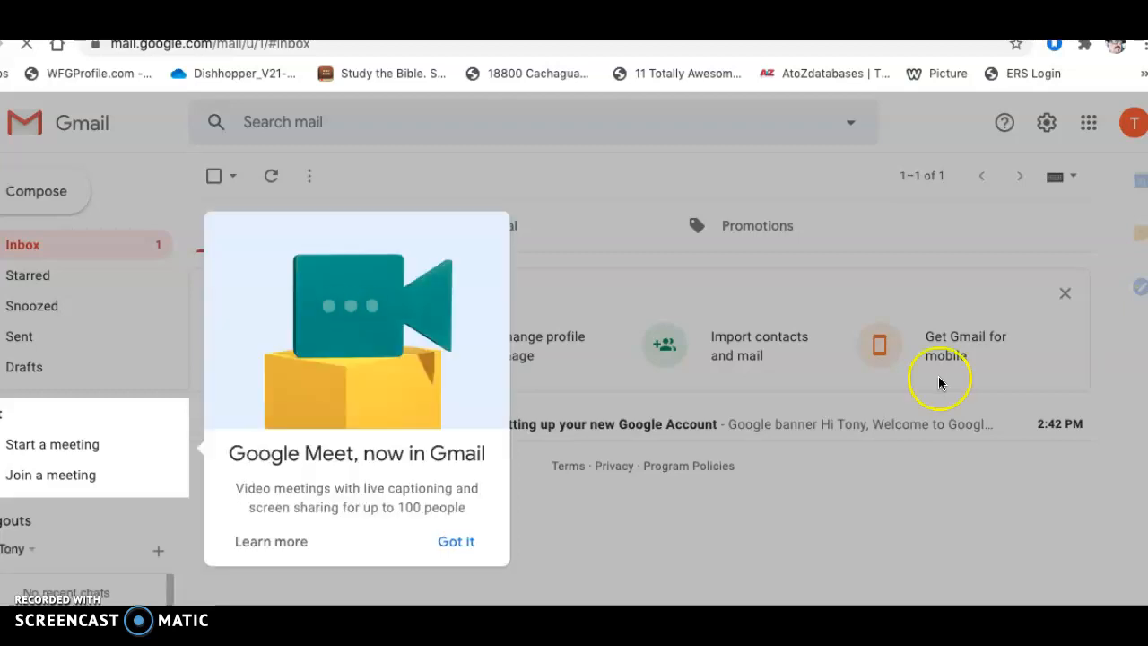
Dismiss the Google Meet popup and open a new blank tab.
{"action": "left_click", "coordinate": [456, 543]}
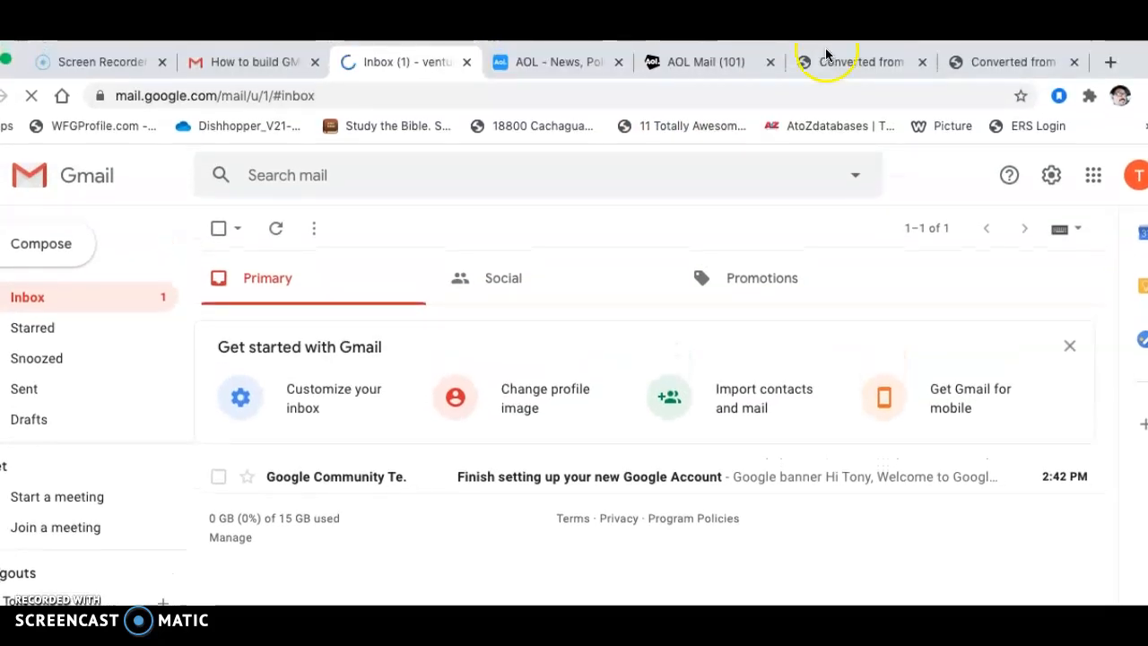
{"action": "left_click", "coordinate": [1110, 62]}
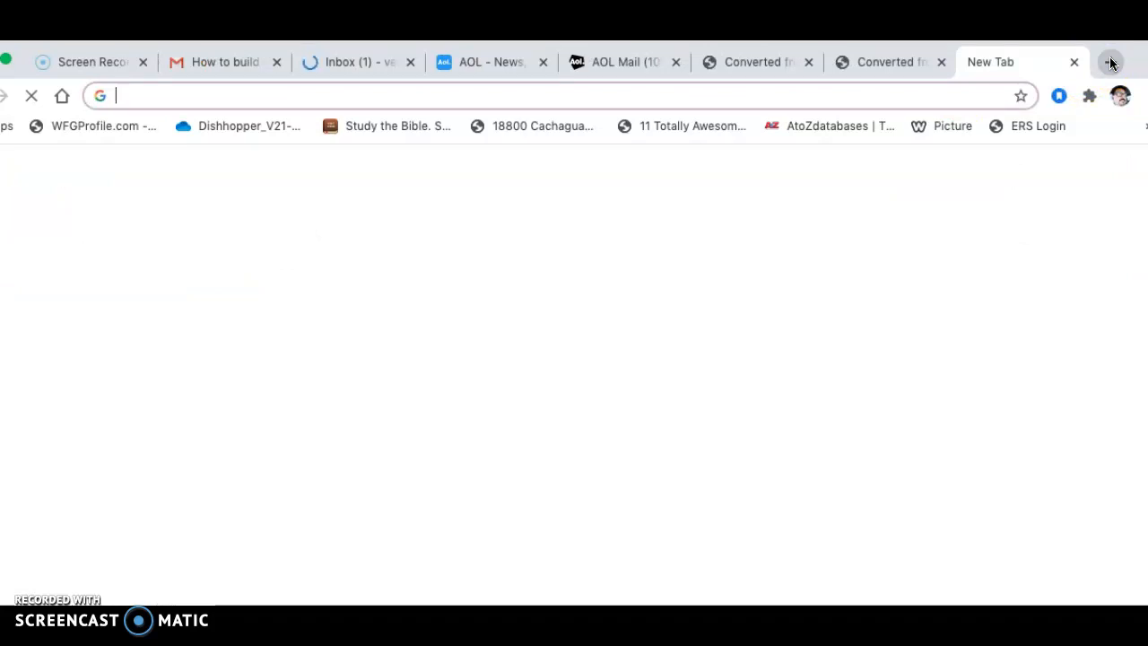
Search for google my business, then sign out of the Google accounts from the profile menu.
{"action": "type", "text": "goo"}
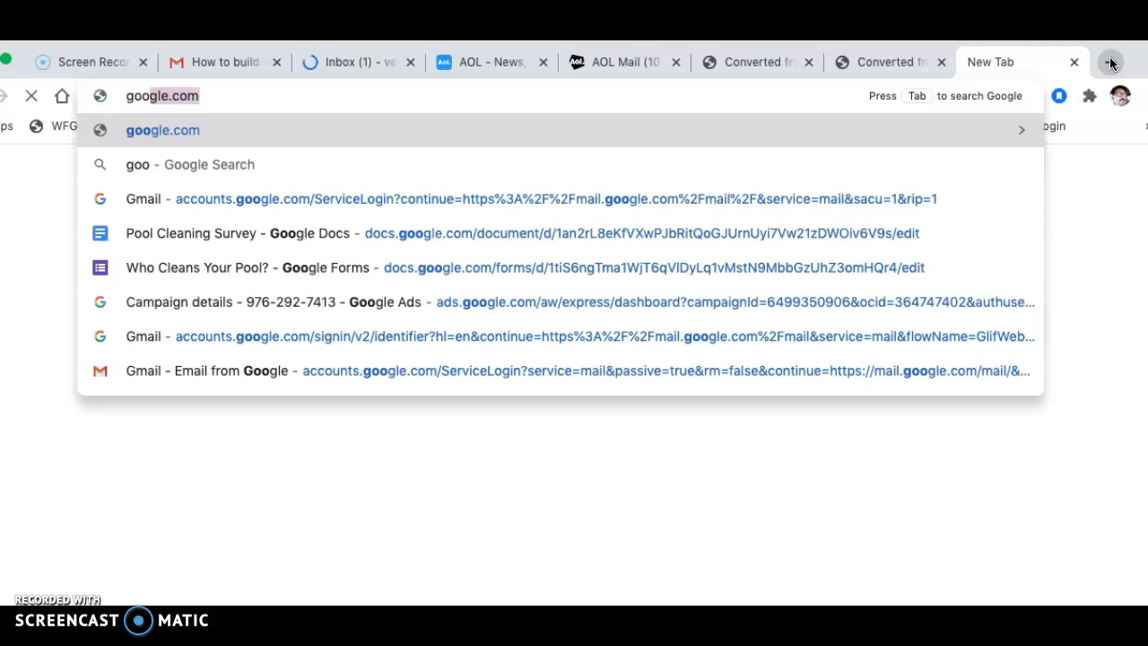
{"action": "type", "text": "lge"}
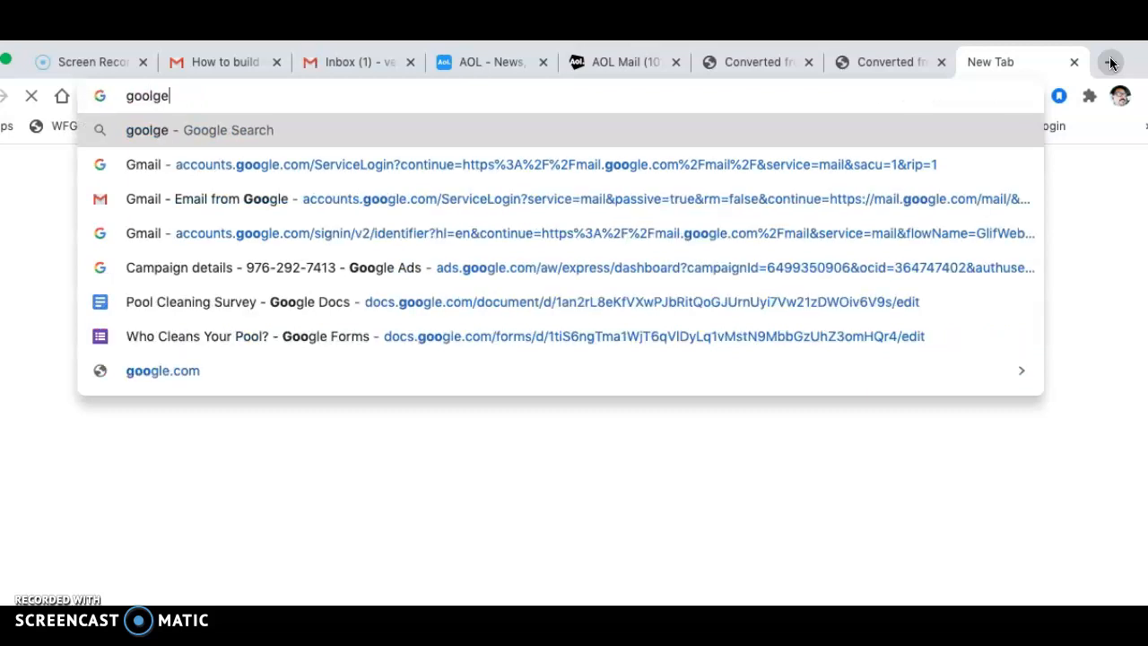
{"action": "type", "text": " my"}
{"action": "left_click", "coordinate": [397, 173]}
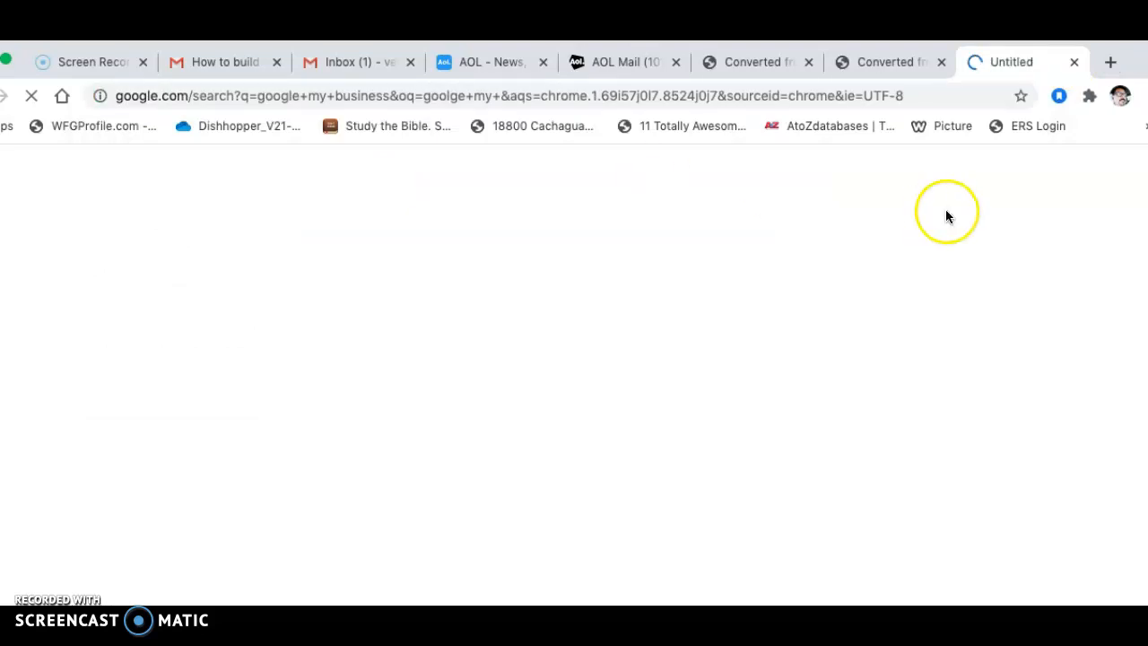
{"action": "left_click", "coordinate": [1121, 103]}
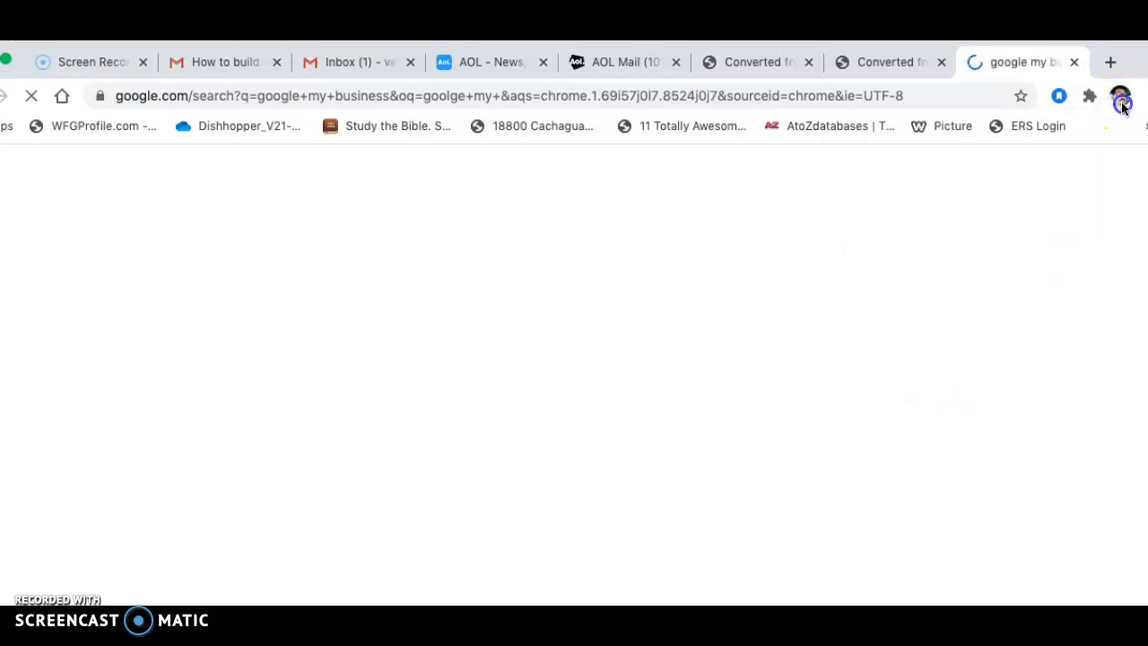
{"action": "left_click", "coordinate": [1121, 100]}
{"action": "left_click", "coordinate": [916, 438]}
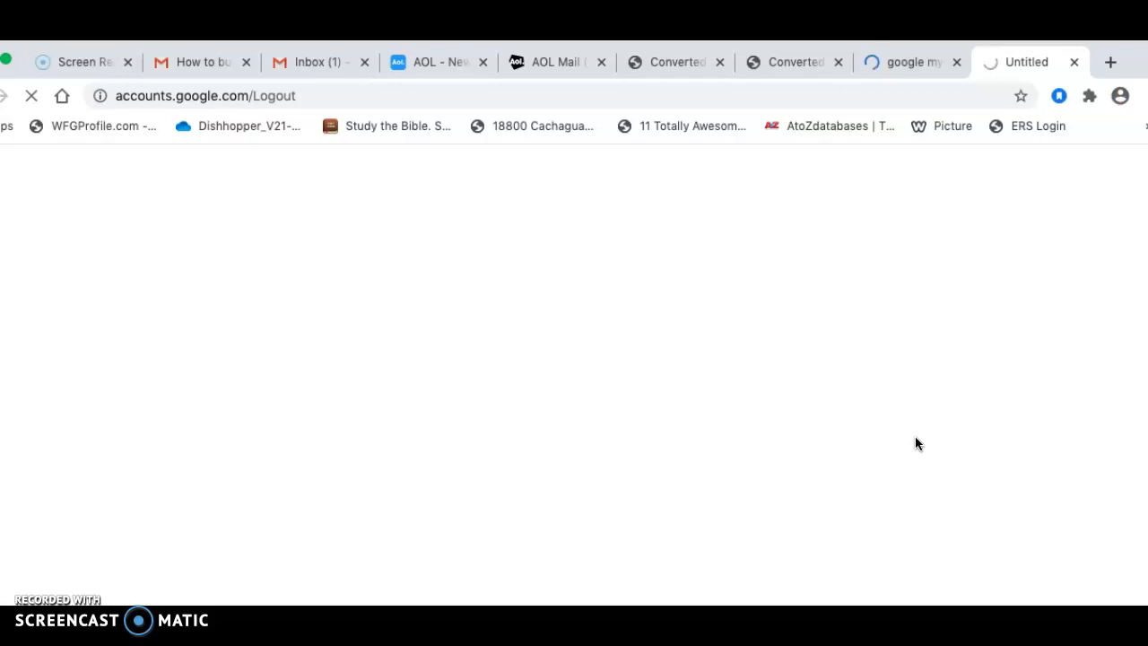
Close the blank logout tab to return to the google my business results.
{"action": "left_click", "coordinate": [989, 263]}
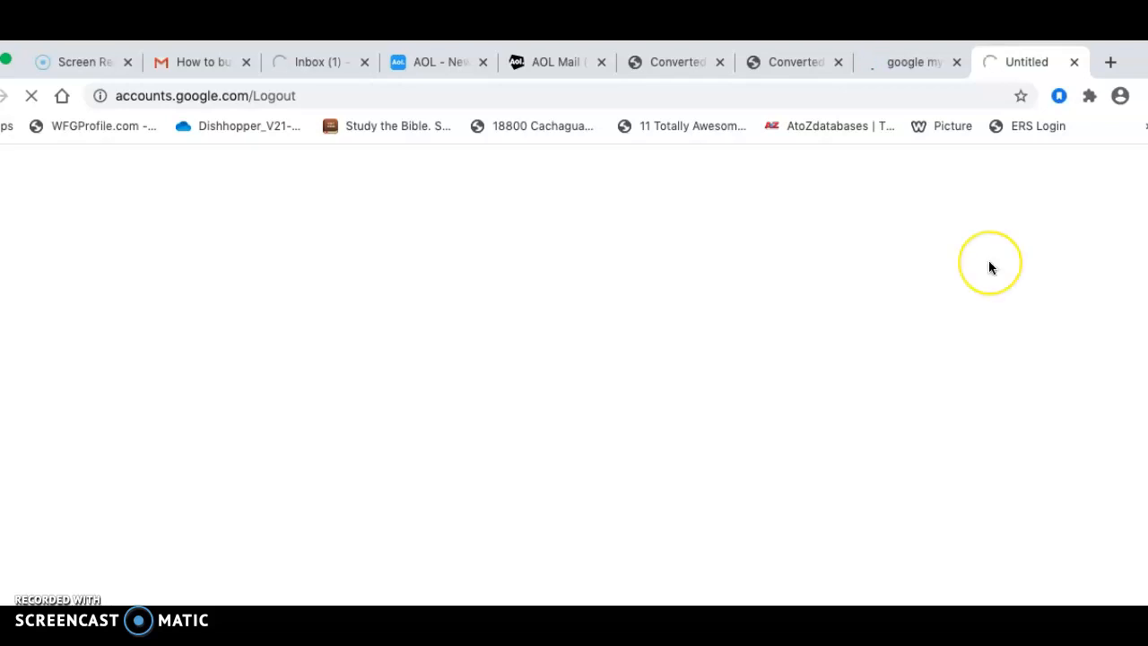
{"action": "left_click", "coordinate": [1076, 64]}
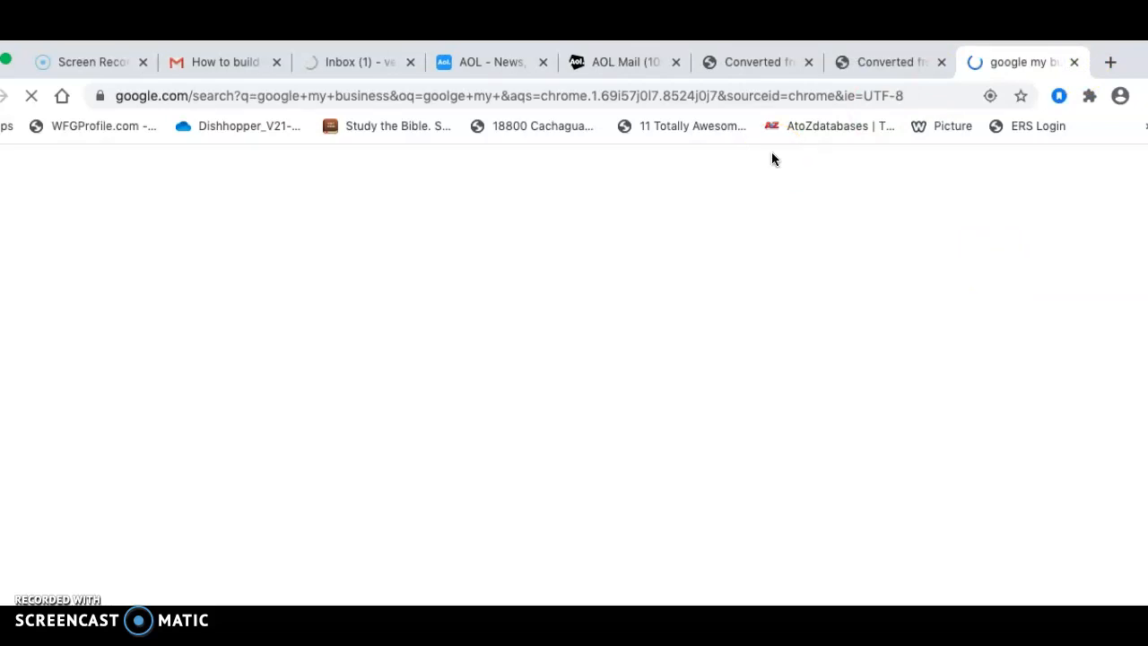
{"action": "left_click", "coordinate": [903, 172]}
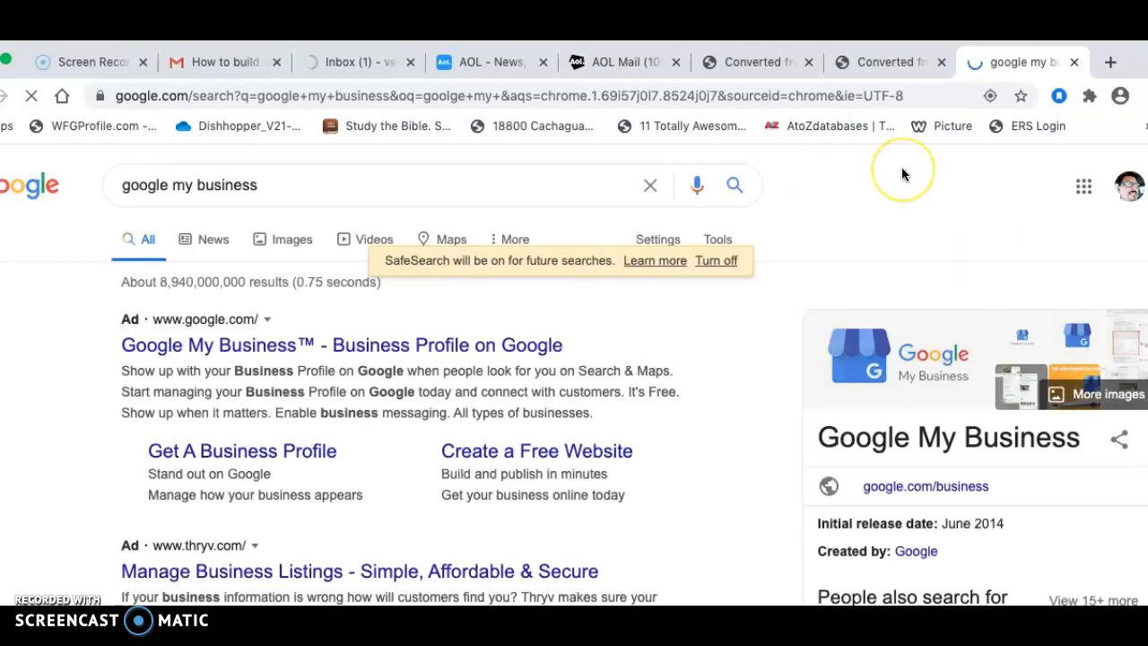
Sign back in to the business account with its password and save the password in Chrome.
{"action": "left_click", "coordinate": [1132, 190]}
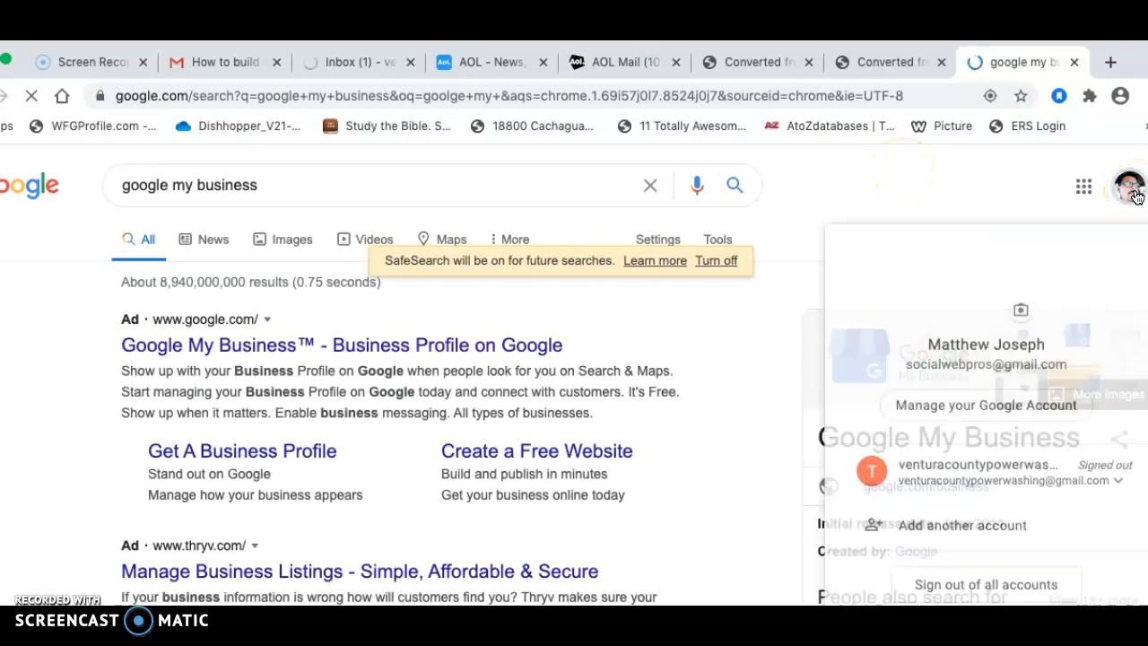
{"action": "left_click", "coordinate": [969, 495]}
{"action": "left_click", "coordinate": [949, 528]}
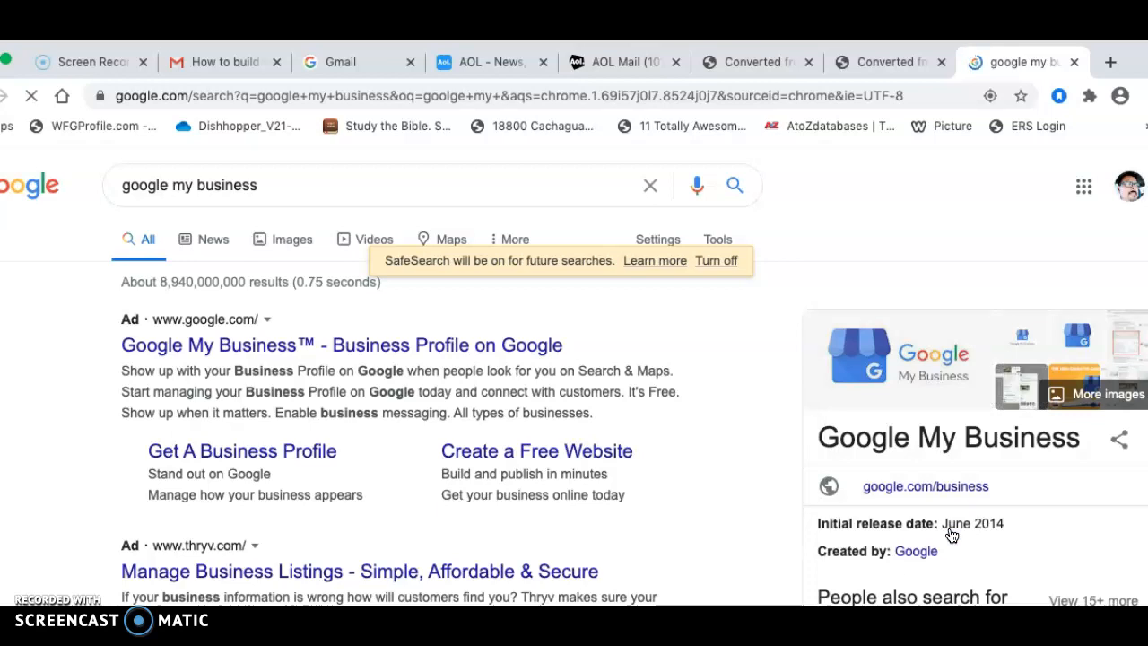
{"action": "left_click", "coordinate": [1086, 330]}
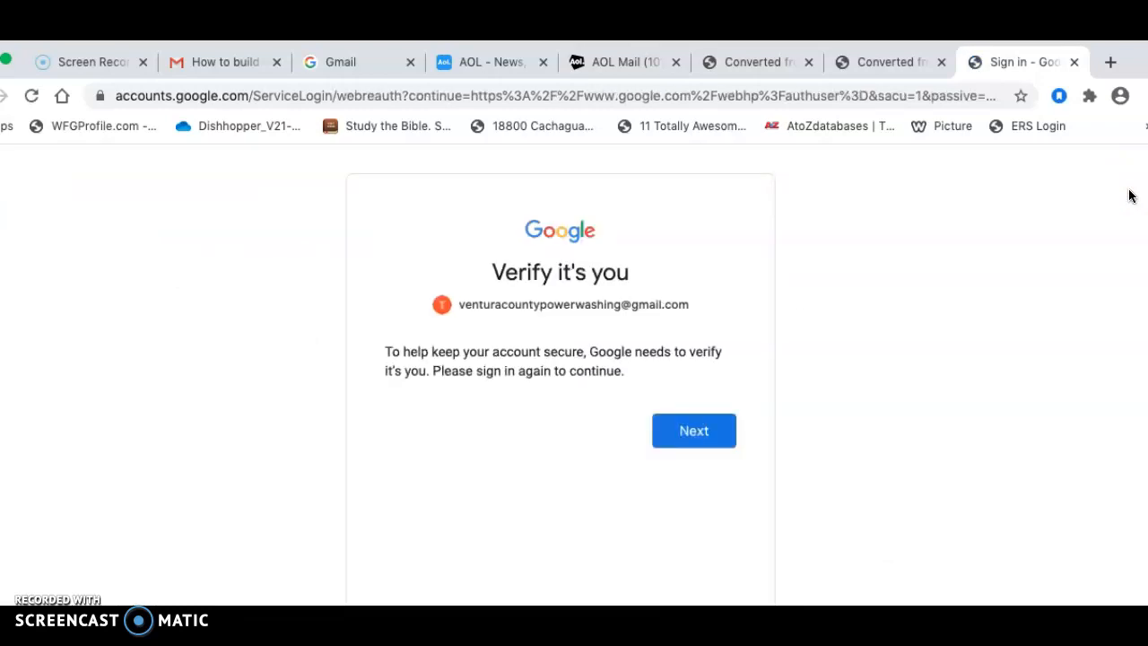
{"action": "left_click", "coordinate": [685, 429]}
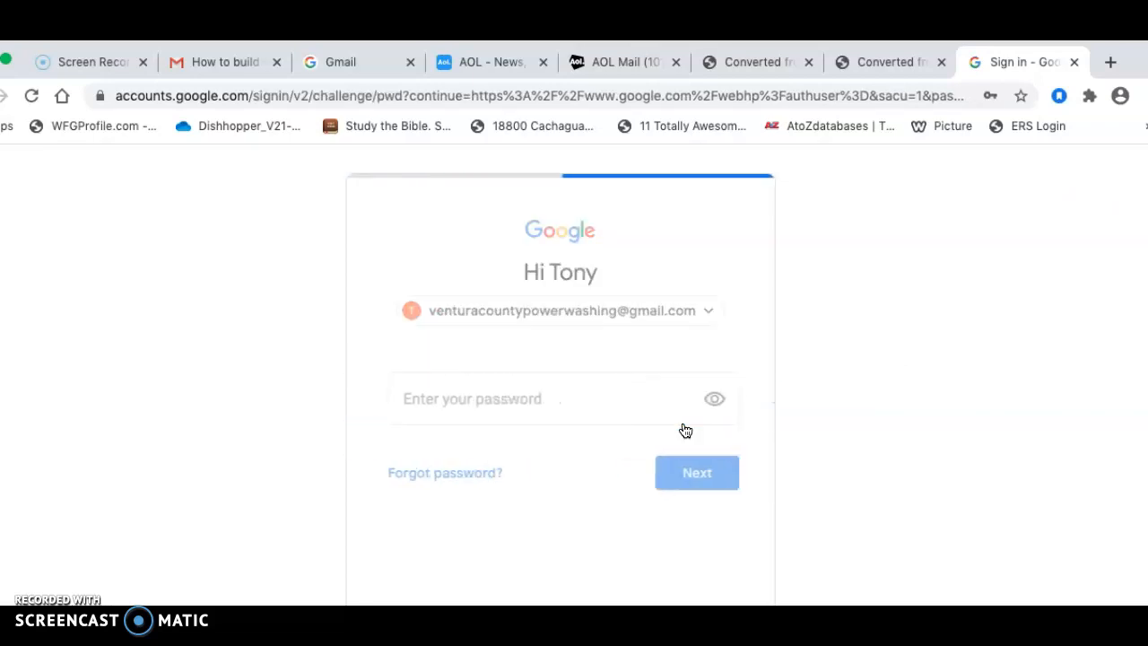
{"action": "left_click", "coordinate": [646, 399]}
{"action": "left_click", "coordinate": [749, 401]}
{"action": "left_click", "coordinate": [712, 400]}
{"action": "left_click", "coordinate": [696, 475]}
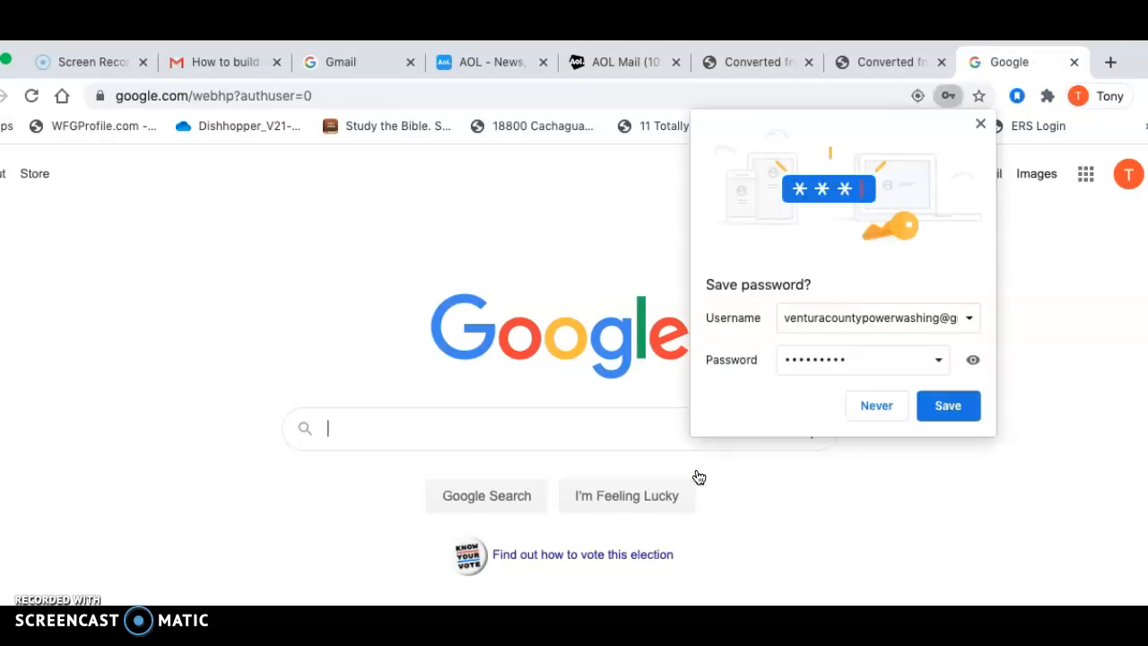
{"action": "left_click", "coordinate": [992, 412]}
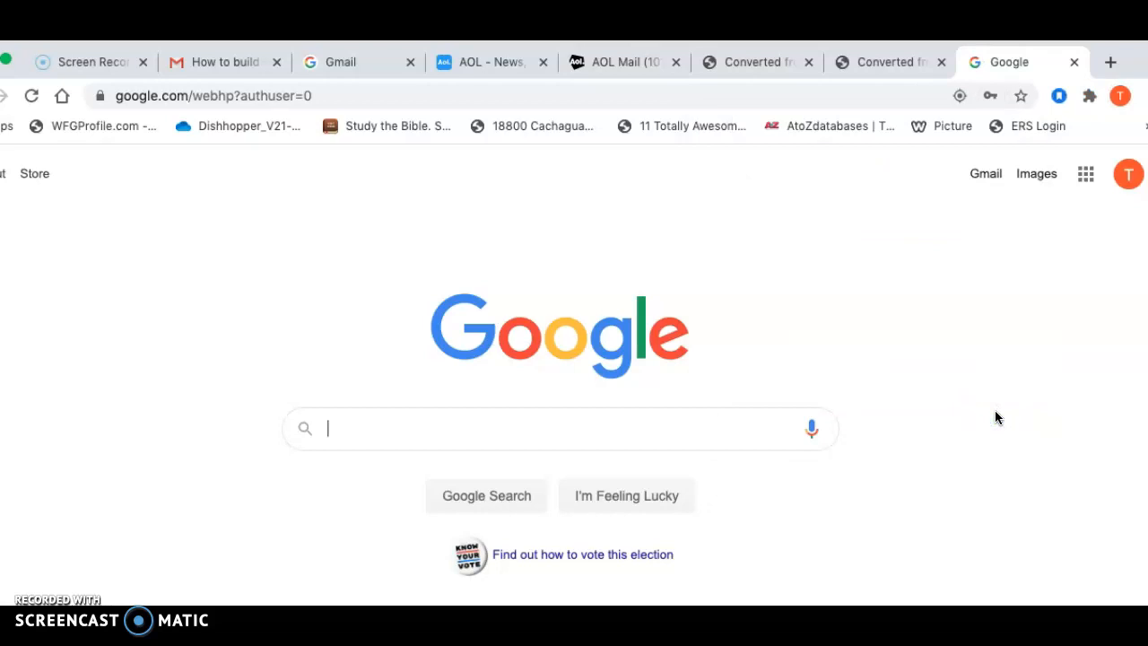
Open a new browser tab and close the Gmail tab.
{"action": "left_click", "coordinate": [1086, 174]}
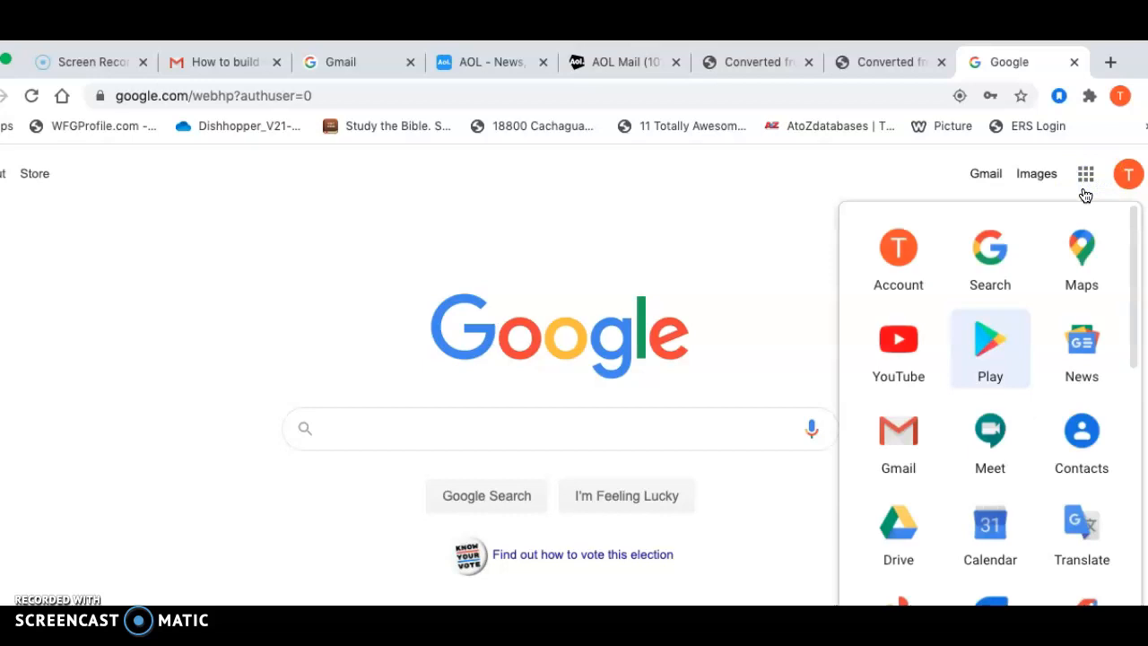
{"action": "scroll", "coordinate": [1012, 348], "scroll_direction": "down", "scroll_amount": 1}
{"action": "scroll", "coordinate": [1012, 348], "scroll_direction": "down", "scroll_amount": 5}
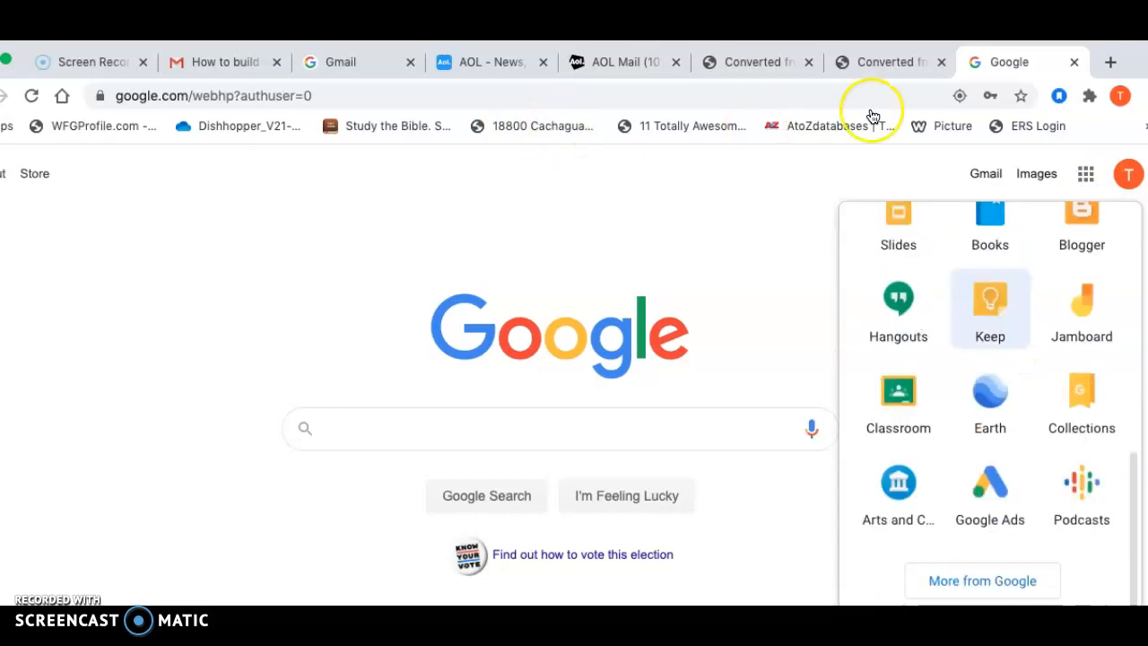
{"action": "scroll", "coordinate": [1012, 349], "scroll_direction": "up", "scroll_amount": 6}
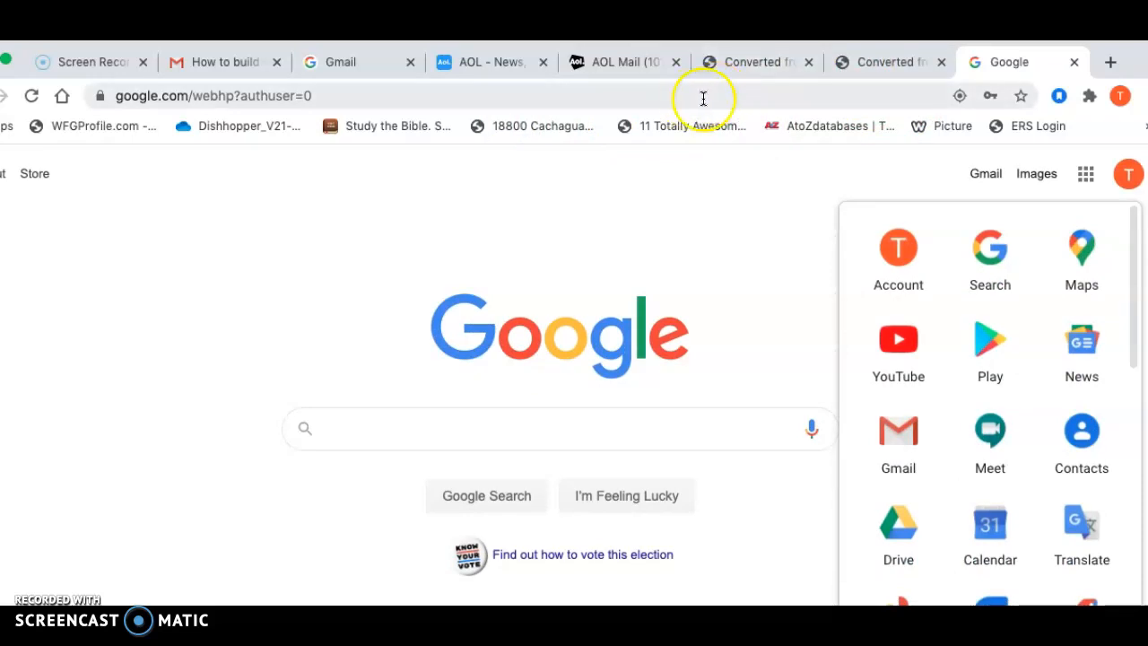
{"action": "left_click", "coordinate": [786, 219]}
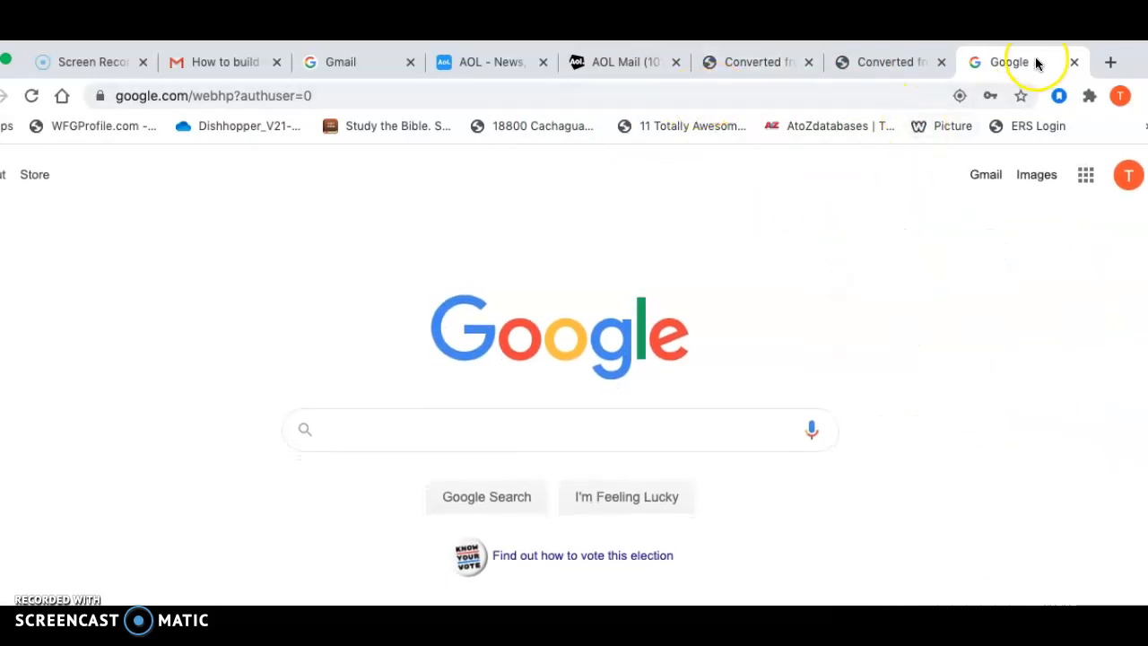
{"action": "left_click", "coordinate": [1111, 62]}
{"action": "left_click", "coordinate": [318, 62]}
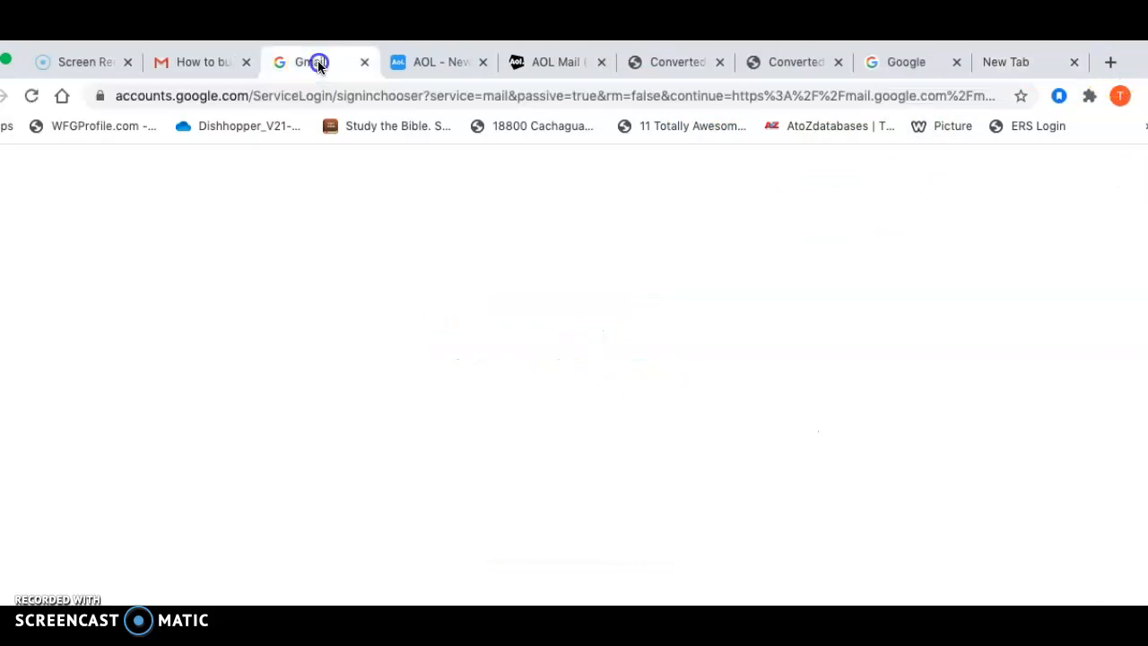
{"action": "left_click", "coordinate": [364, 62]}
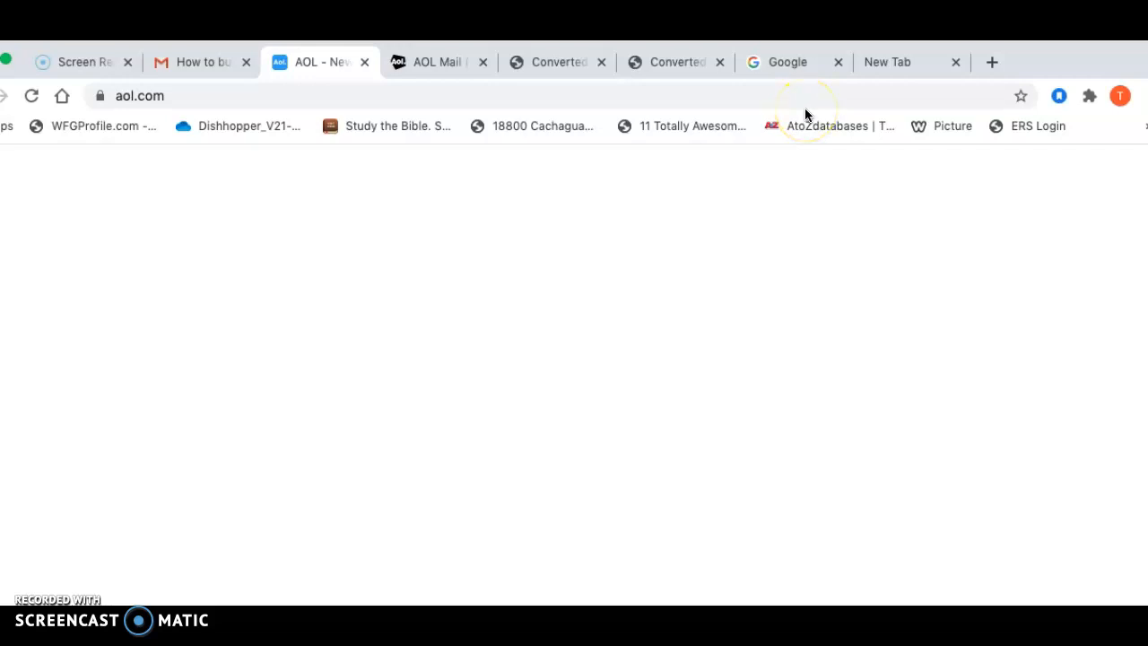
Search for 'google my business' from the Google tab's address bar.
{"action": "left_click", "coordinate": [751, 99]}
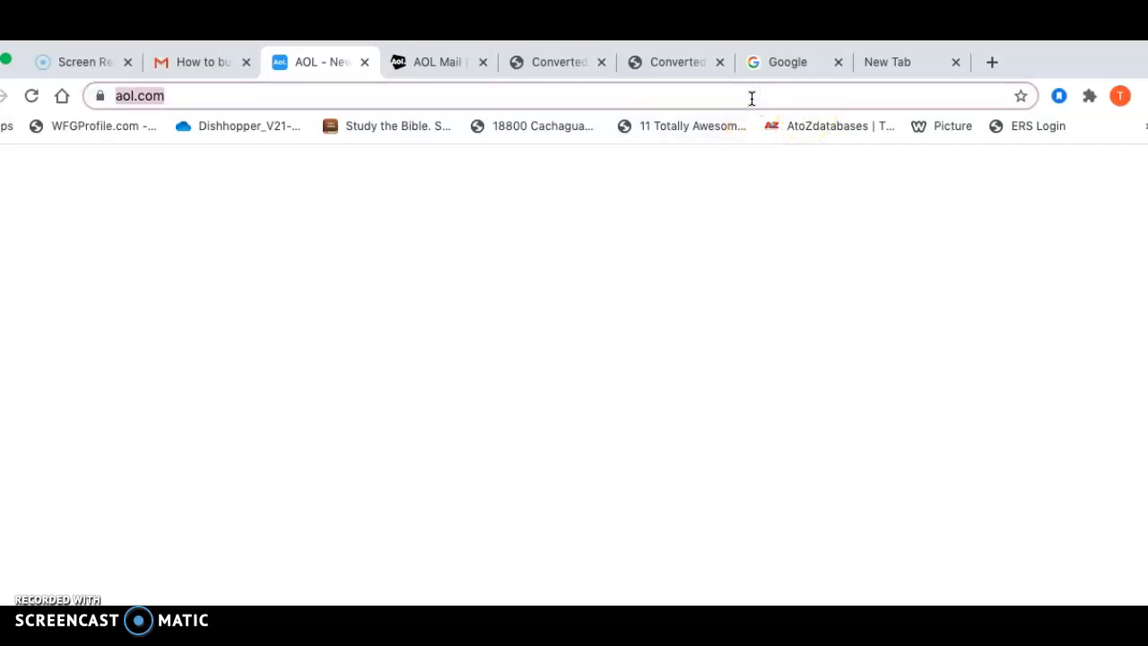
{"action": "type", "text": "goo"}
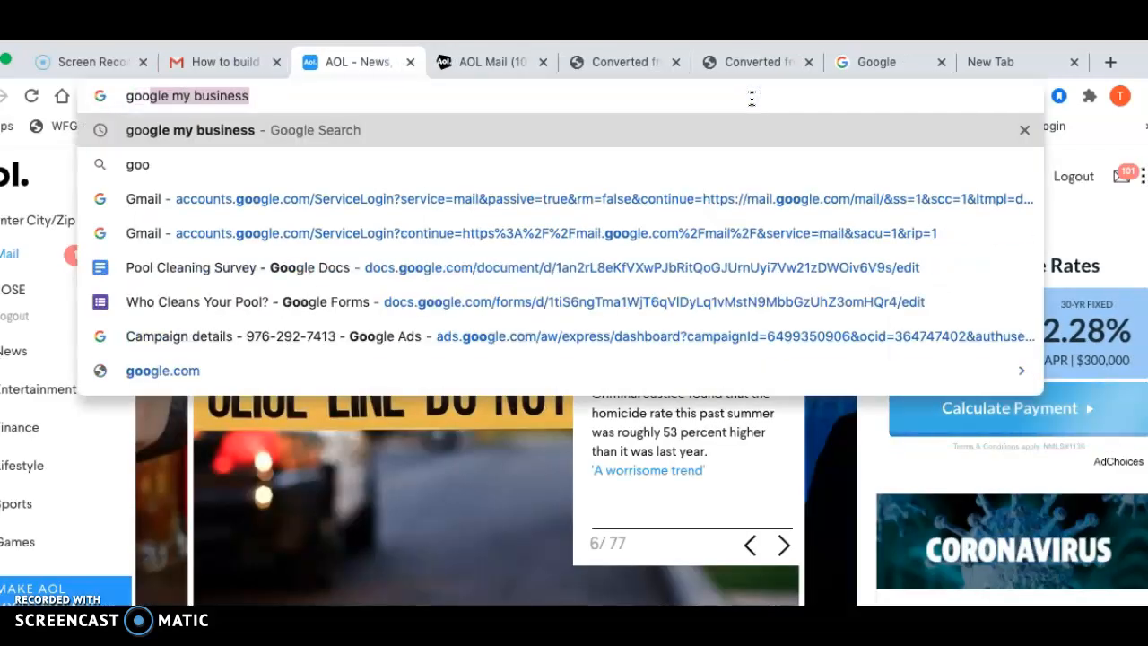
{"action": "key", "text": "Return"}
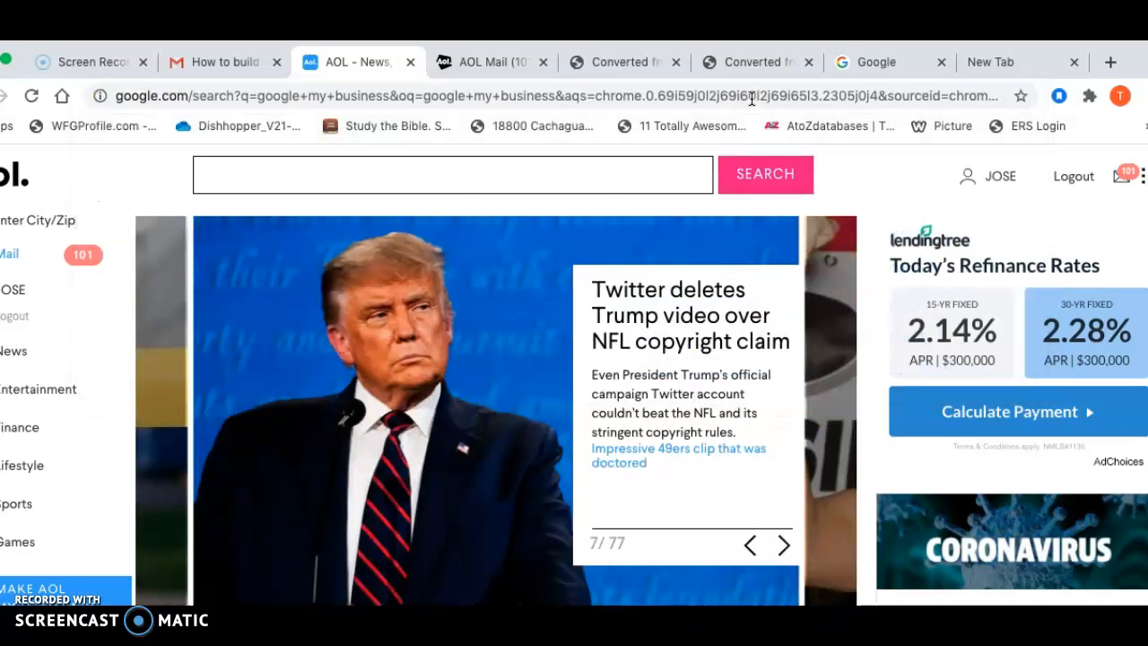
{"action": "left_click", "coordinate": [997, 61]}
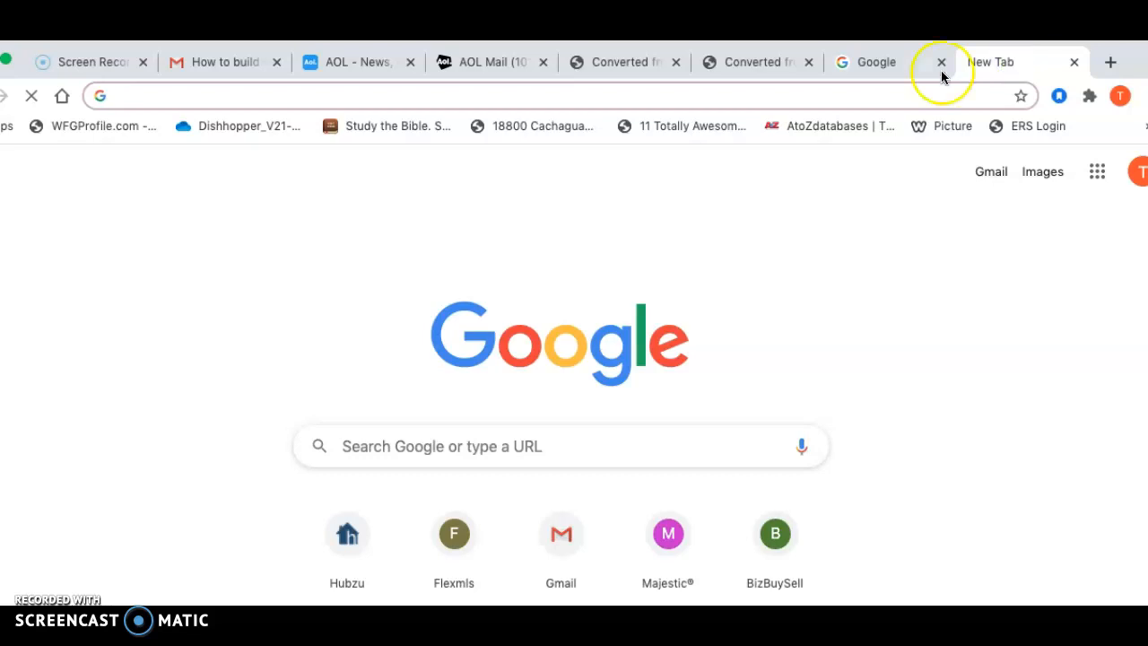
{"action": "left_click", "coordinate": [874, 71]}
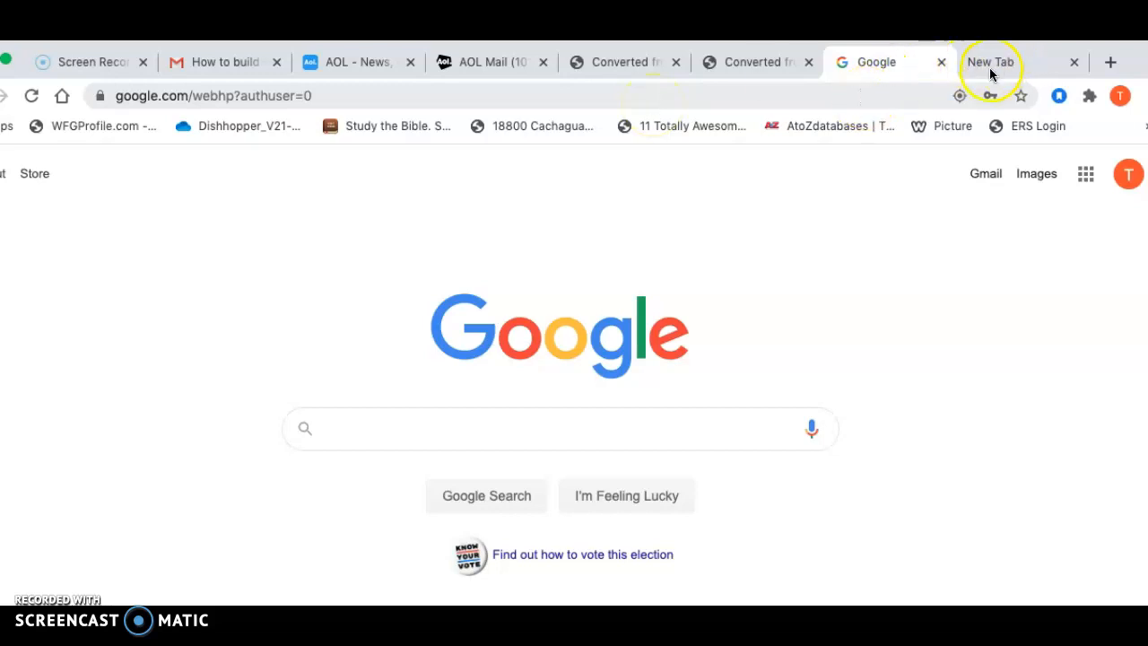
{"action": "left_click", "coordinate": [902, 90]}
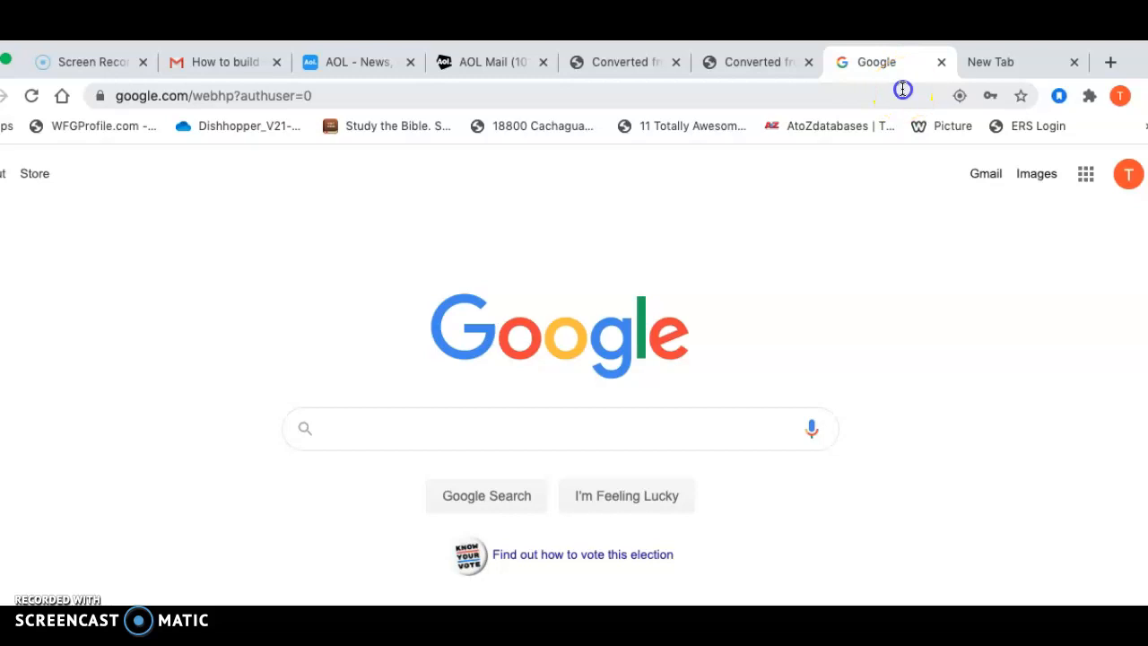
{"action": "type", "text": "google"}
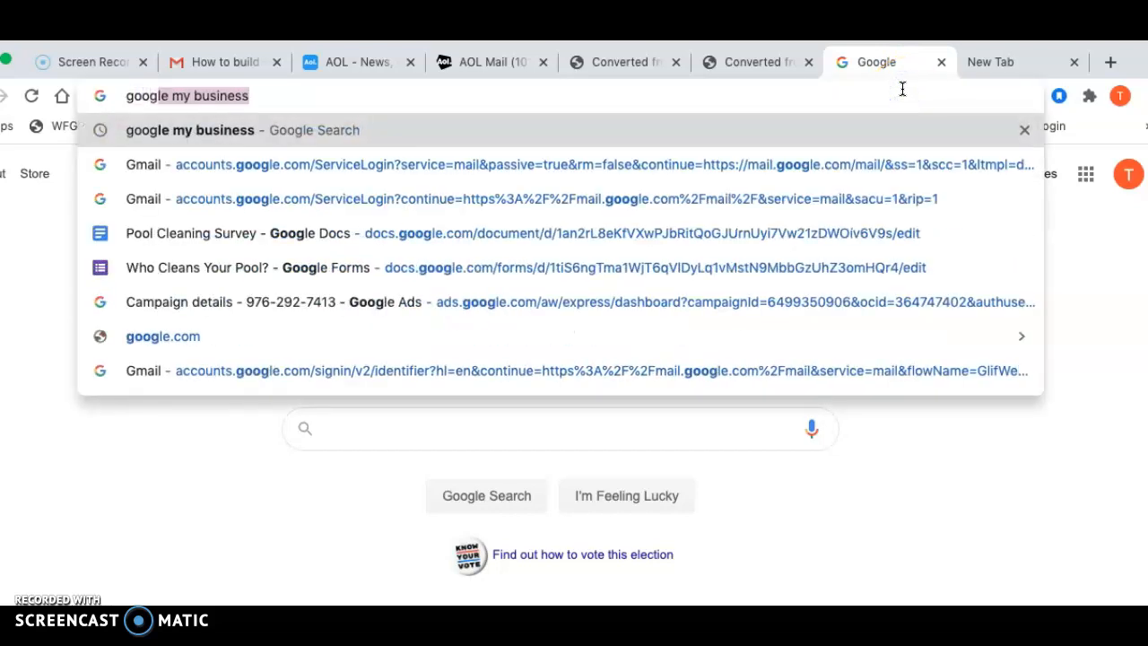
{"action": "key", "text": "Right"}
{"action": "key", "text": "Return"}
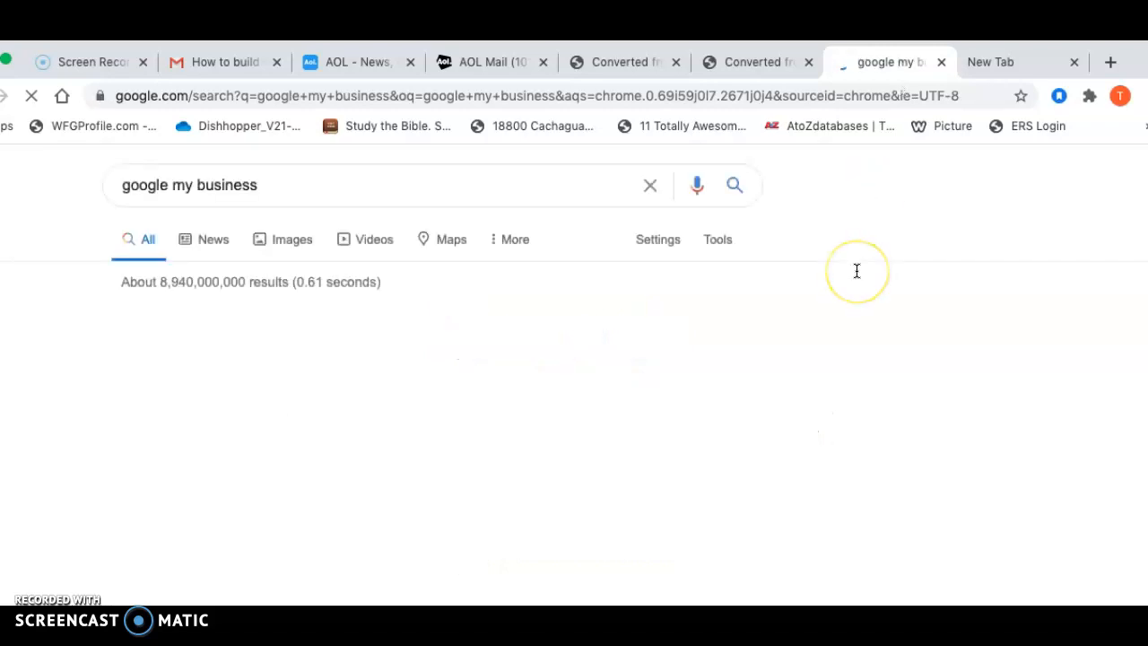
Open the Google My Business result and choose Manage now.
{"action": "left_click", "coordinate": [226, 349]}
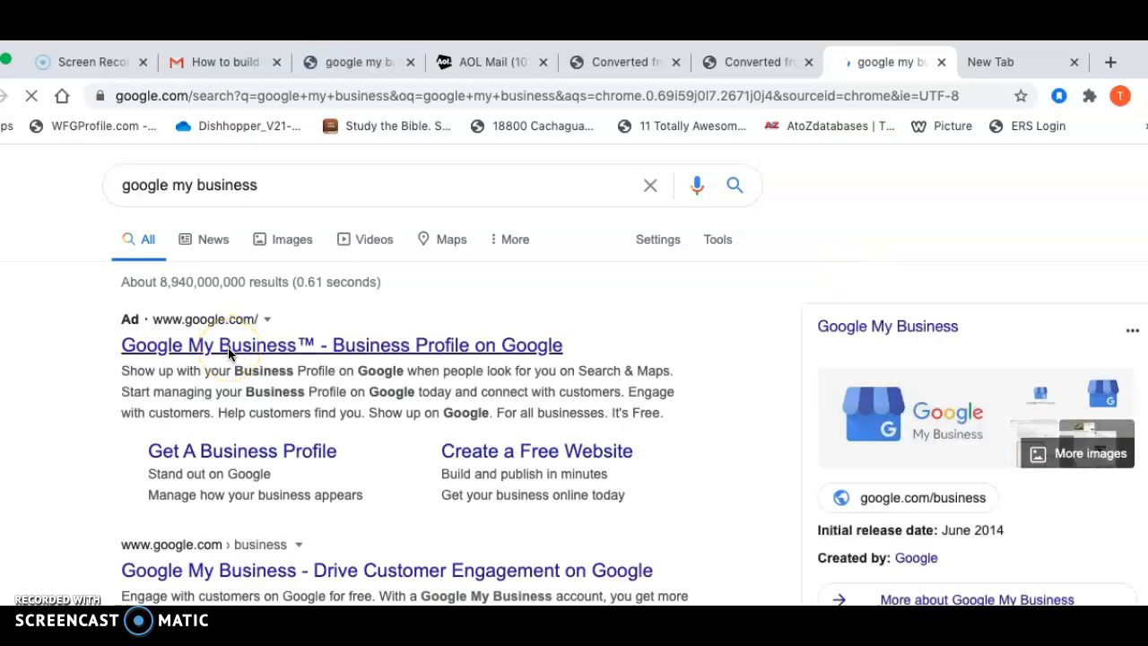
{"action": "left_click", "coordinate": [231, 354]}
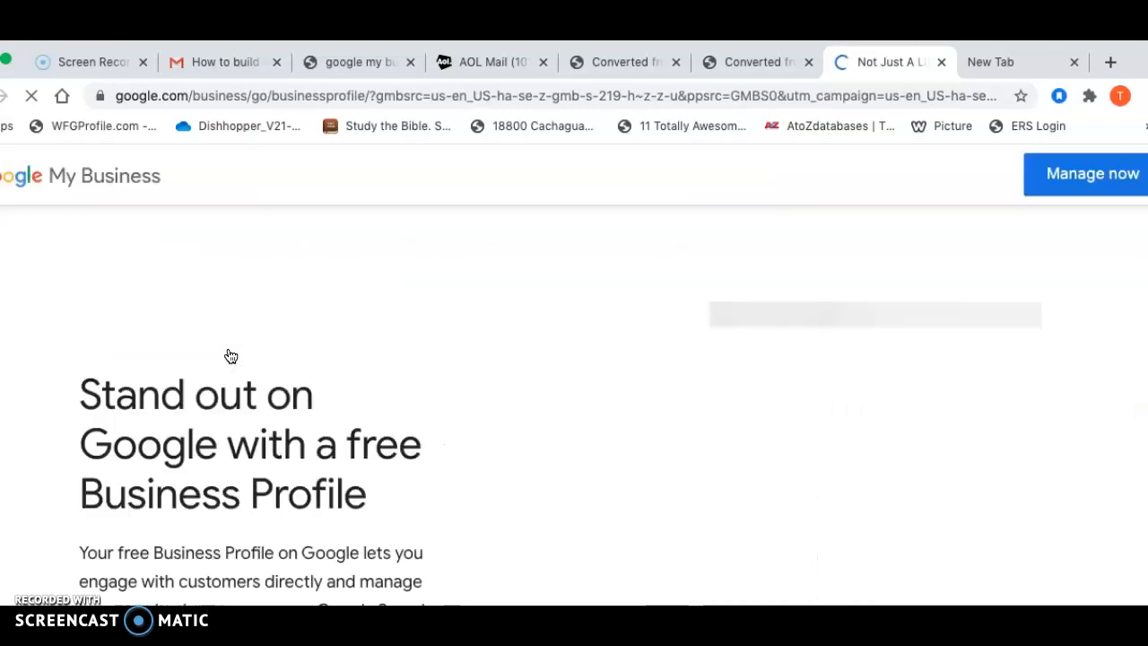
{"action": "left_click", "coordinate": [379, 266]}
{"action": "left_click", "coordinate": [969, 165]}
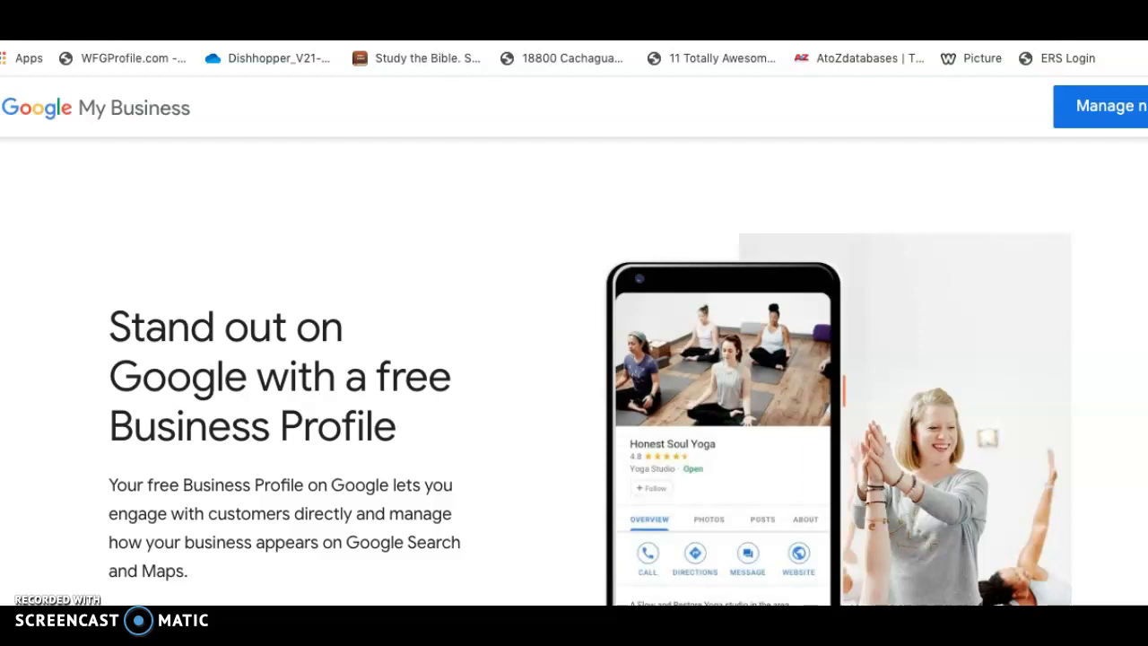
{"action": "left_click", "coordinate": [1099, 126]}
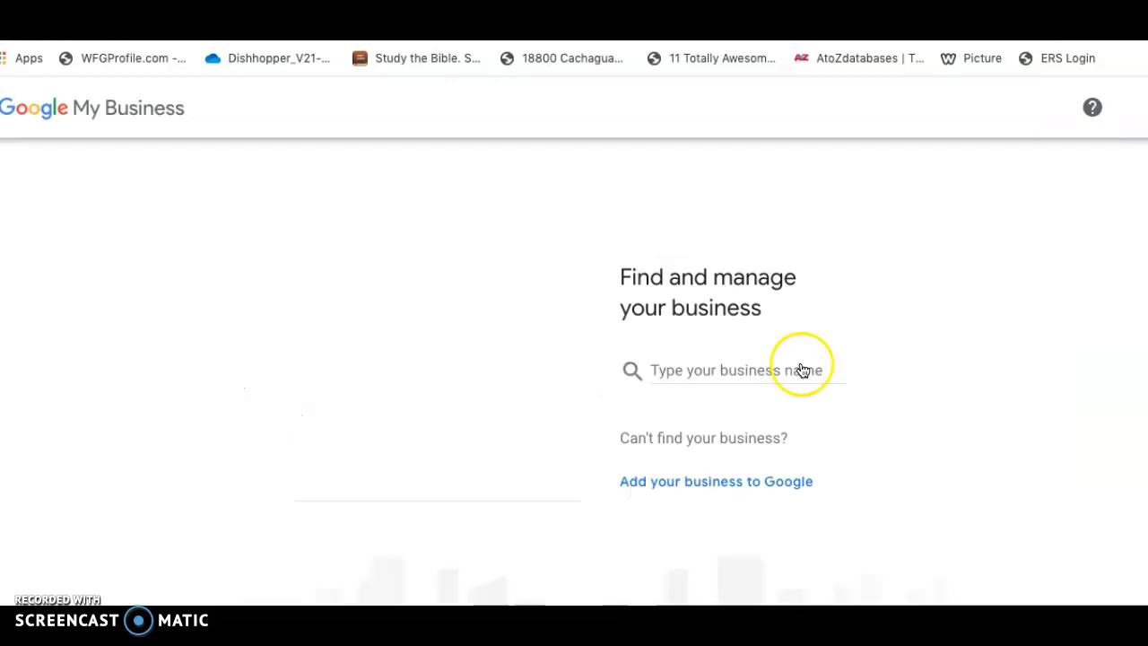
Type the business name 'Ventura County Powerwashing', correcting 'Counting' to 'County'.
{"action": "left_click", "coordinate": [774, 368]}
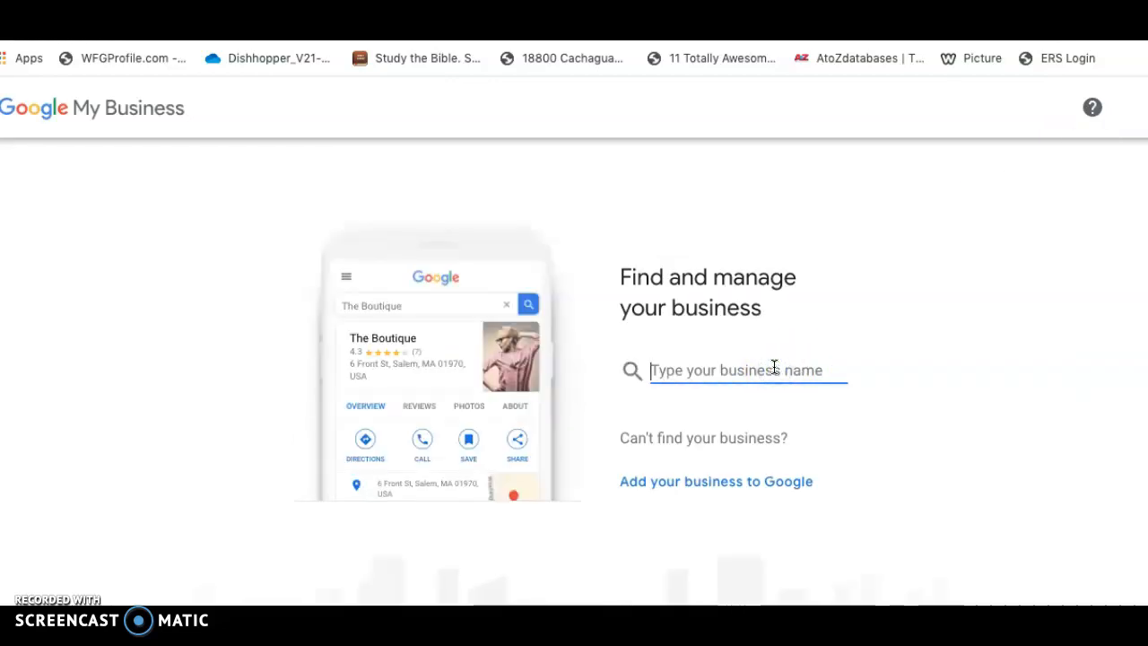
{"action": "type", "text": "Ven"}
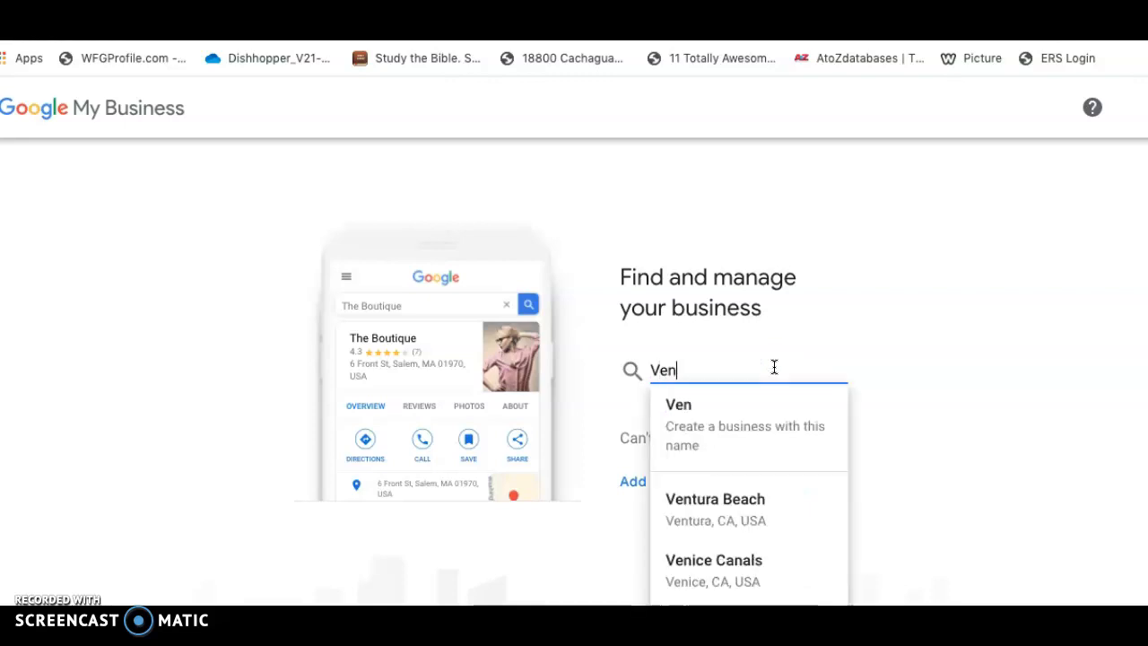
{"action": "type", "text": "tura C"}
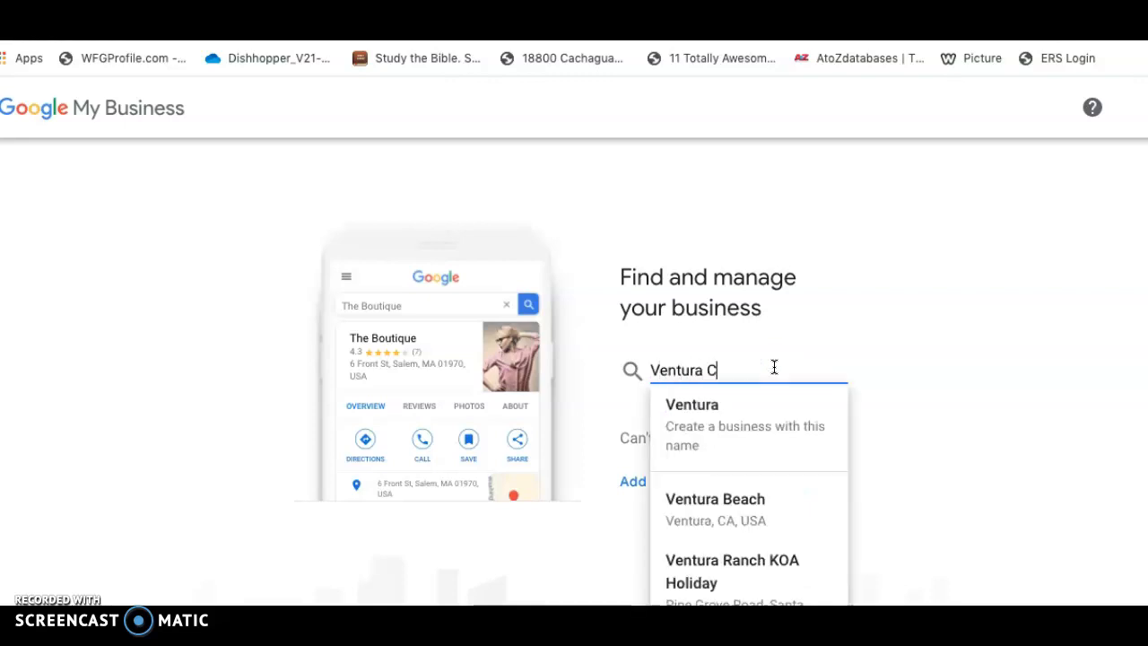
{"action": "type", "text": "ounting P"}
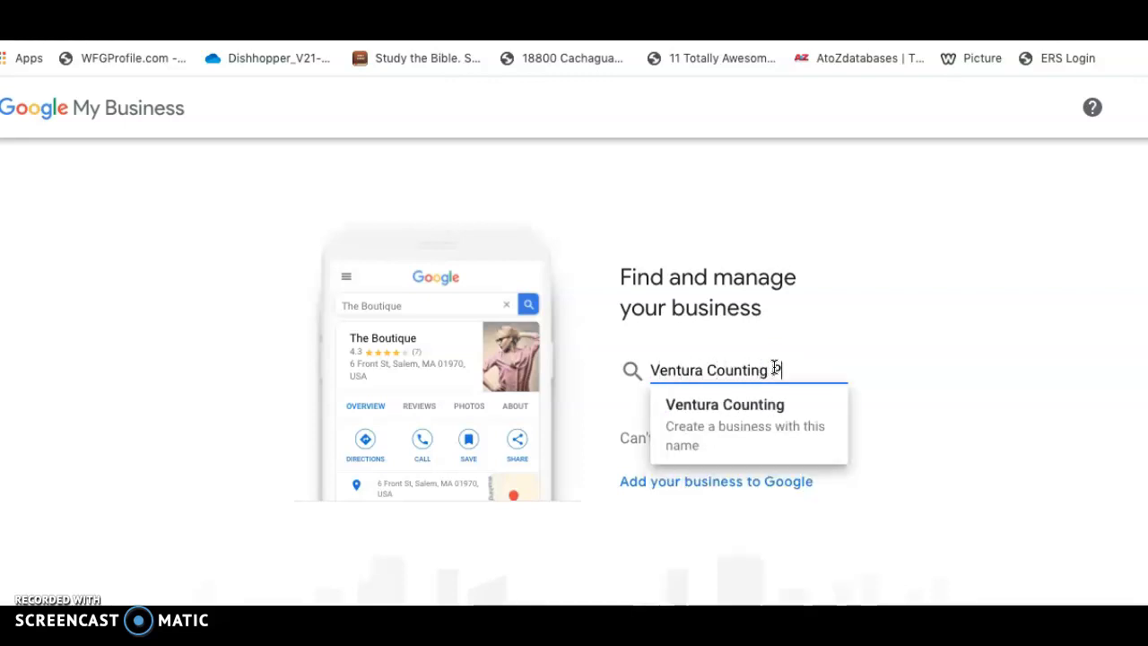
{"action": "type", "text": "owerwas"}
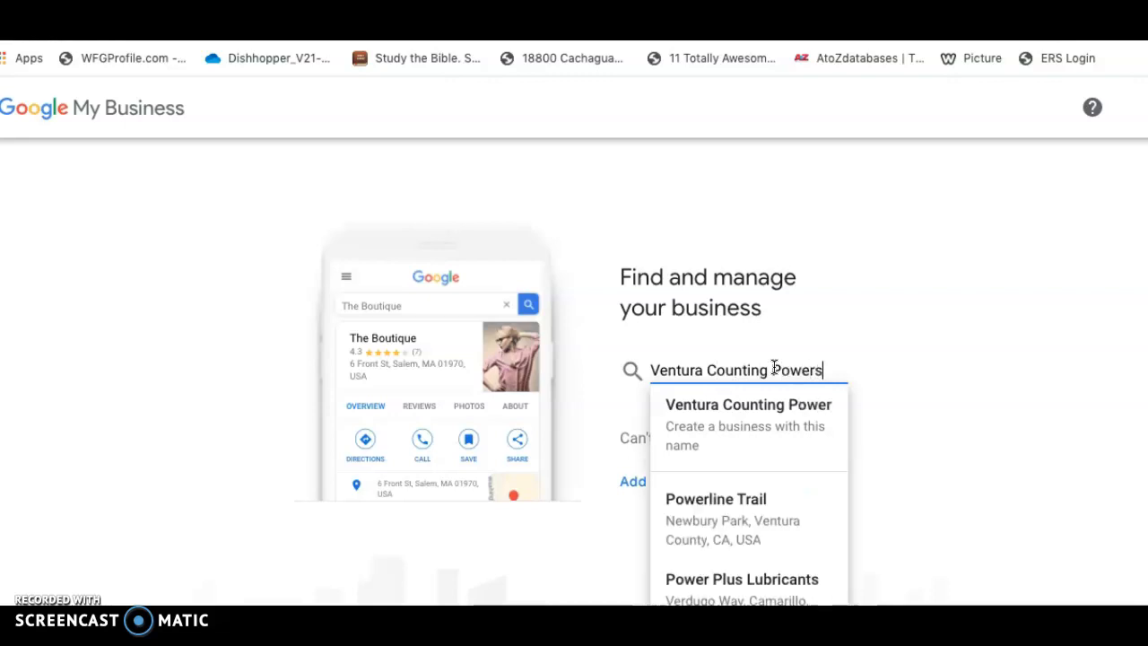
{"action": "key", "text": "BackSpace"}
{"action": "type", "text": "washing"}
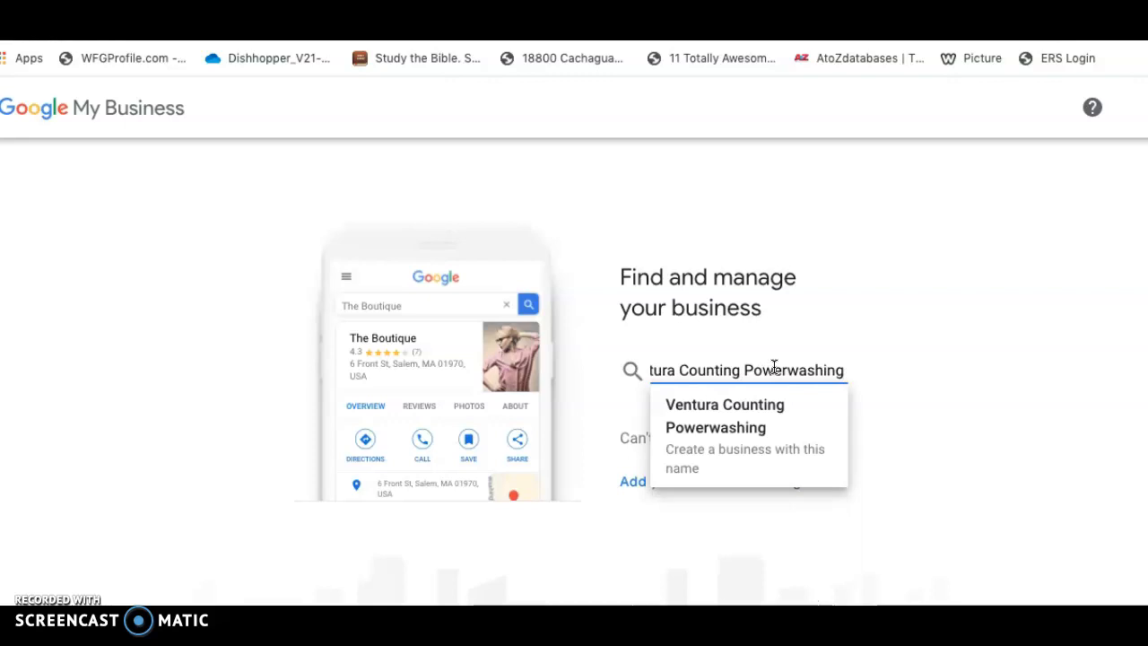
{"action": "left_click", "coordinate": [739, 368]}
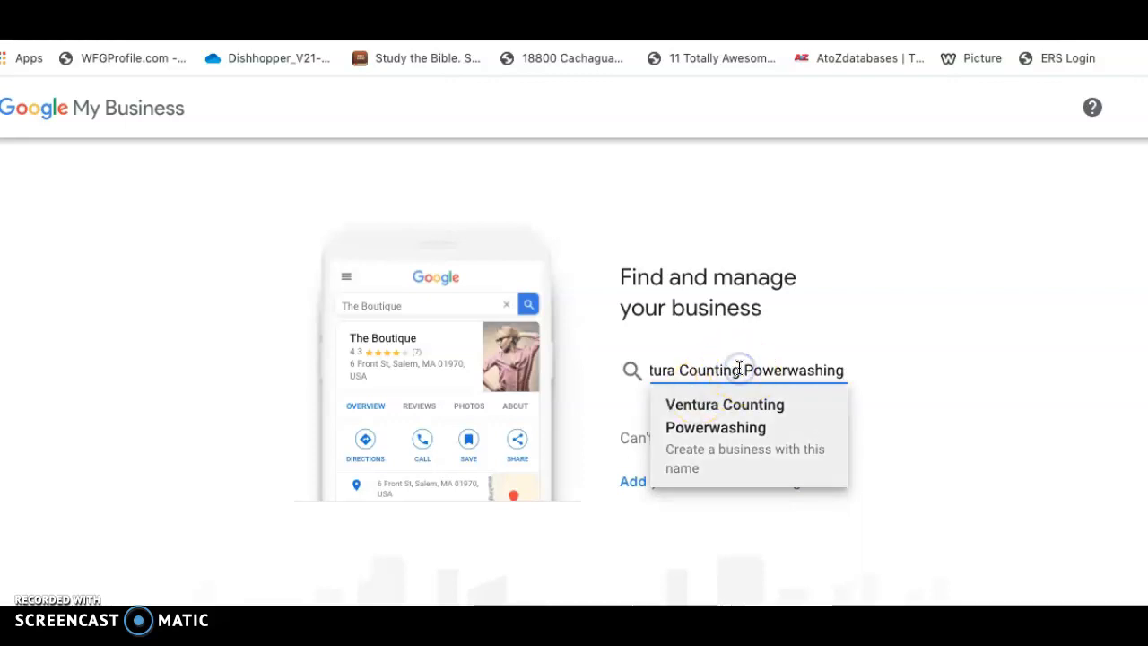
{"action": "key", "text": "BackSpace"}
{"action": "key", "text": "BackSpace"}
{"action": "key", "text": "BackSpace"}
{"action": "type", "text": "y"}
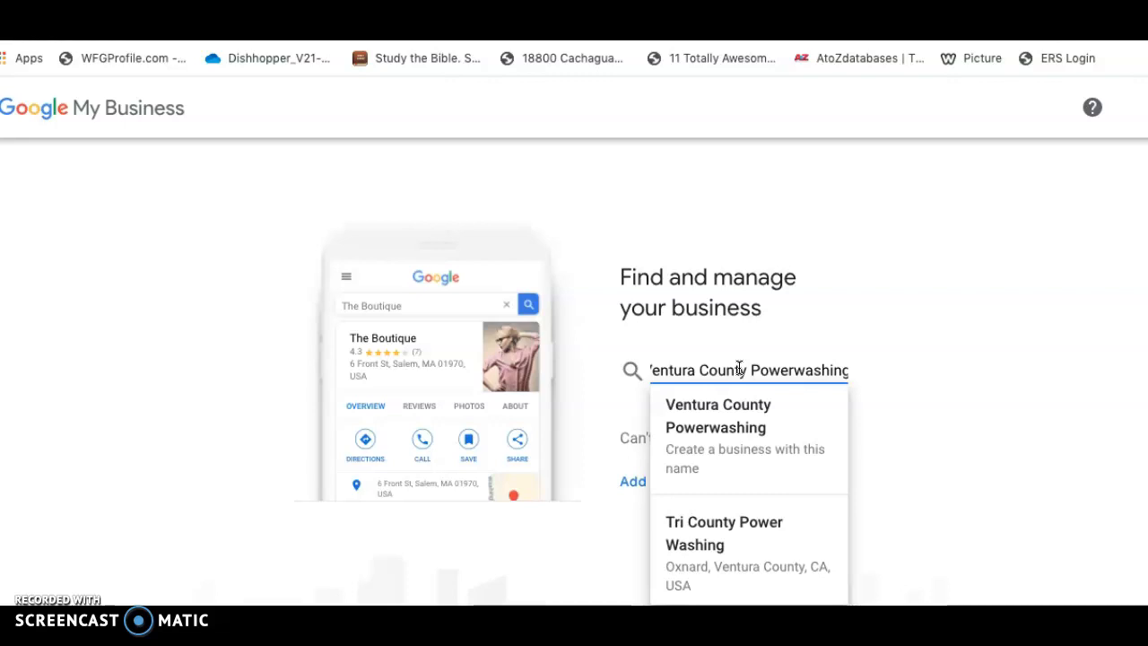
Replace 'Powerwashing' with 'Water Pressure Specialist' and choose to add a new business.
{"action": "key", "text": "ctrl+Left"}
{"action": "type", "text": "Water "}
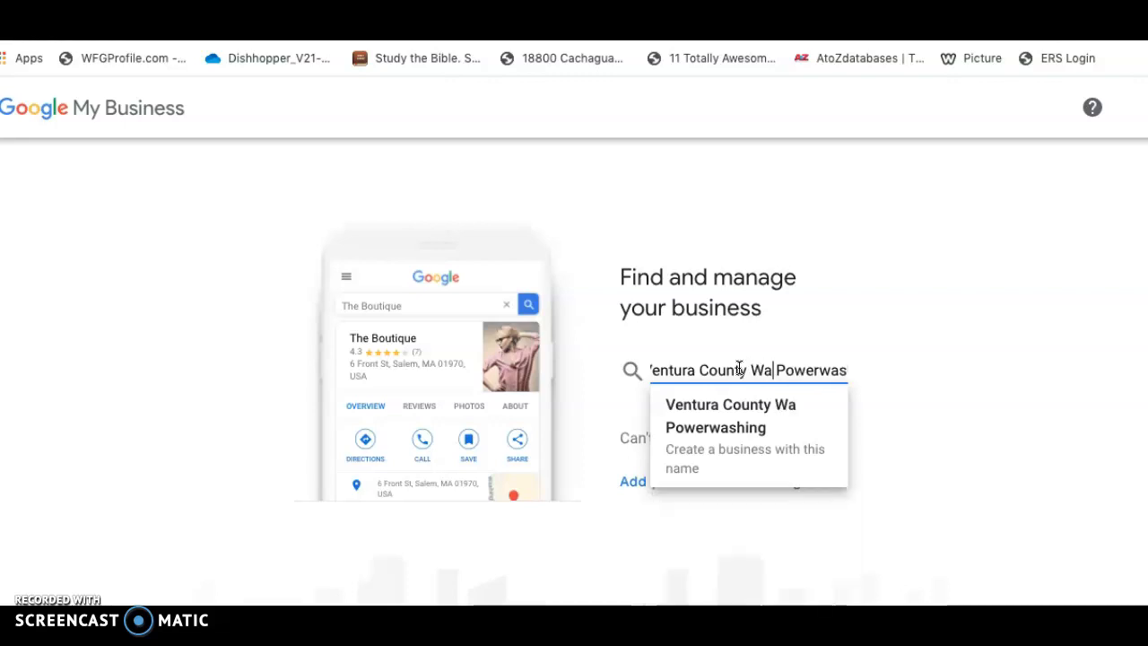
{"action": "type", "text": "Pres "}
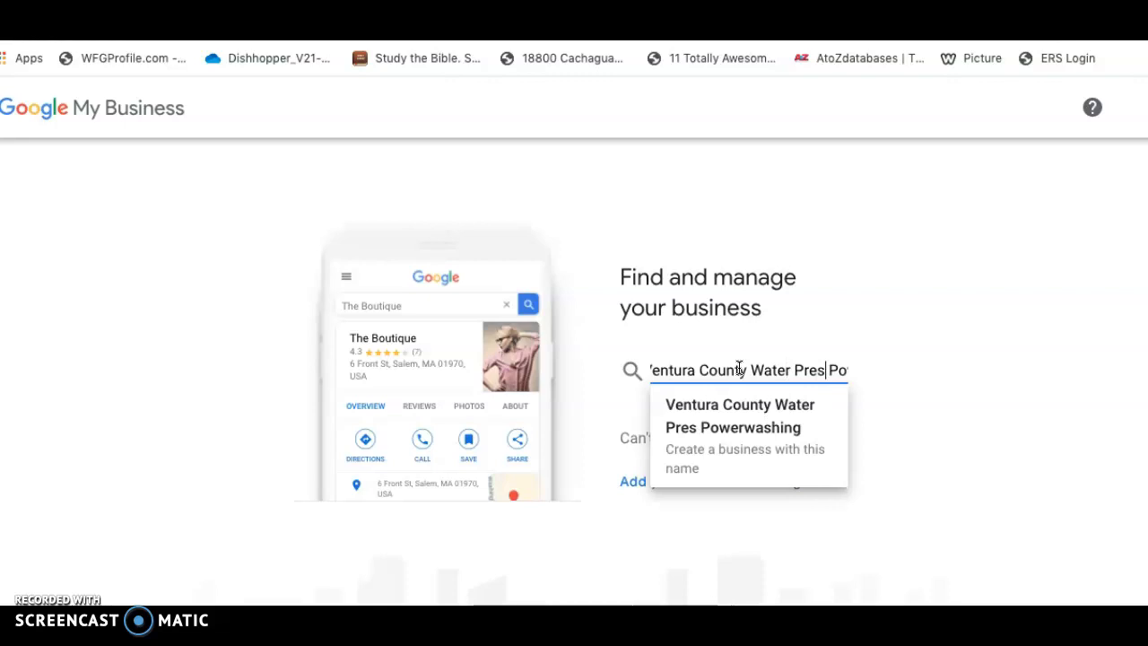
{"action": "type", "text": "sure Specialist"}
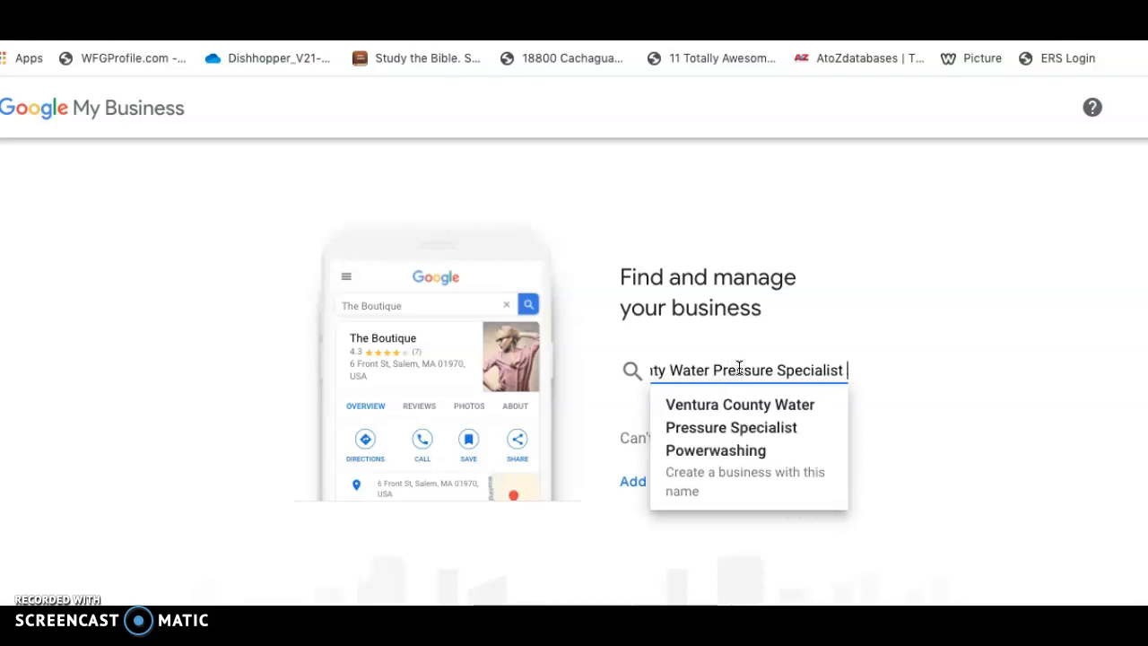
{"action": "key", "text": "Right"}
{"action": "key", "text": "Right"}
{"action": "key", "text": "Right"}
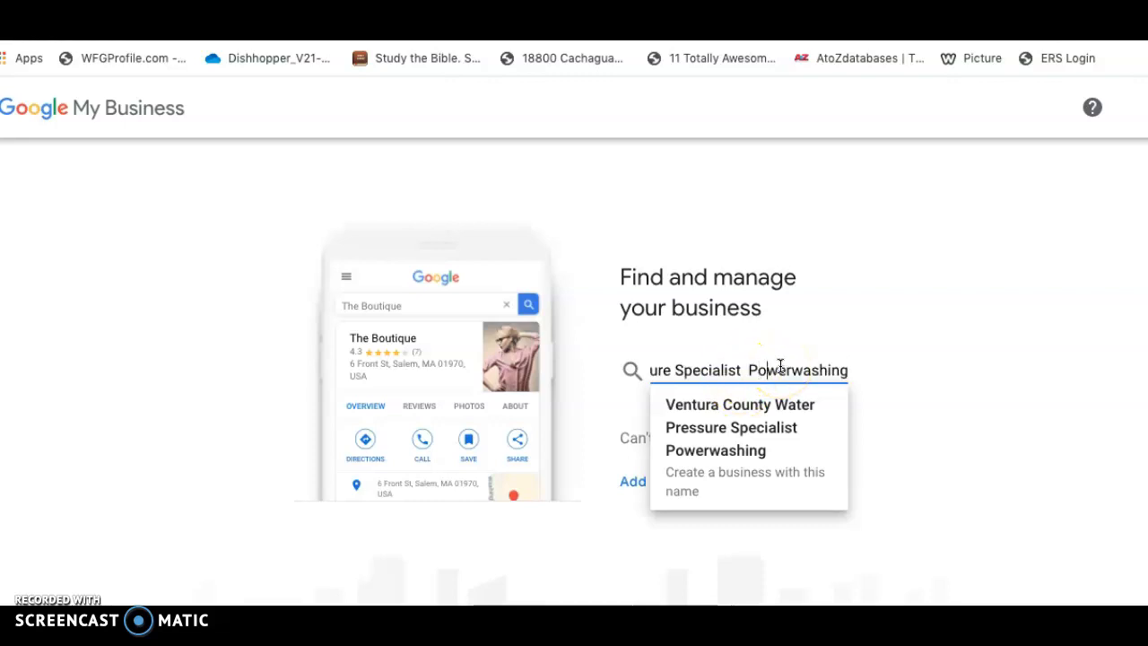
{"action": "key", "text": "Right"}
{"action": "key", "text": "Right"}
{"action": "key", "text": "Right"}
{"action": "key", "text": "Right"}
{"action": "key", "text": "Right"}
{"action": "key", "text": "Right"}
{"action": "key", "text": "Right"}
{"action": "key", "text": "Right"}
{"action": "key", "text": "Right"}
{"action": "key", "text": "Right"}
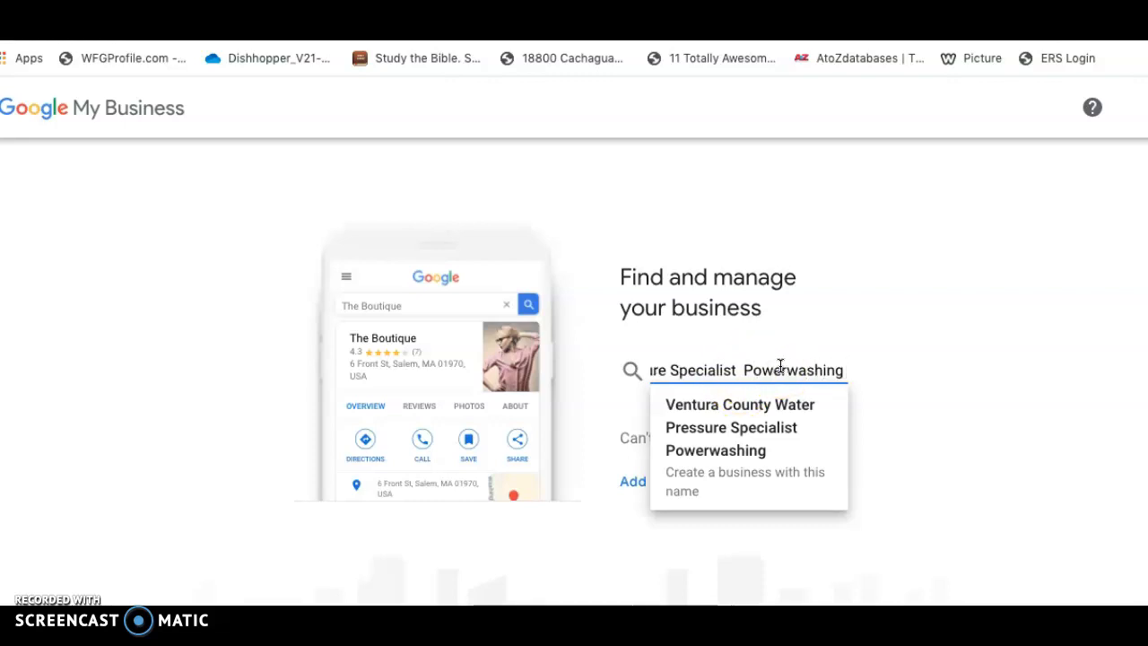
{"action": "key", "text": "BackSpace"}
{"action": "key", "text": "BackSpace"}
{"action": "key", "text": "BackSpace"}
{"action": "key", "text": "BackSpace"}
{"action": "key", "text": "BackSpace"}
{"action": "key", "text": "BackSpace"}
{"action": "key", "text": "BackSpace"}
{"action": "key", "text": "BackSpace"}
{"action": "key", "text": "BackSpace"}
{"action": "key", "text": "BackSpace"}
{"action": "key", "text": "BackSpace"}
{"action": "key", "text": "BackSpace"}
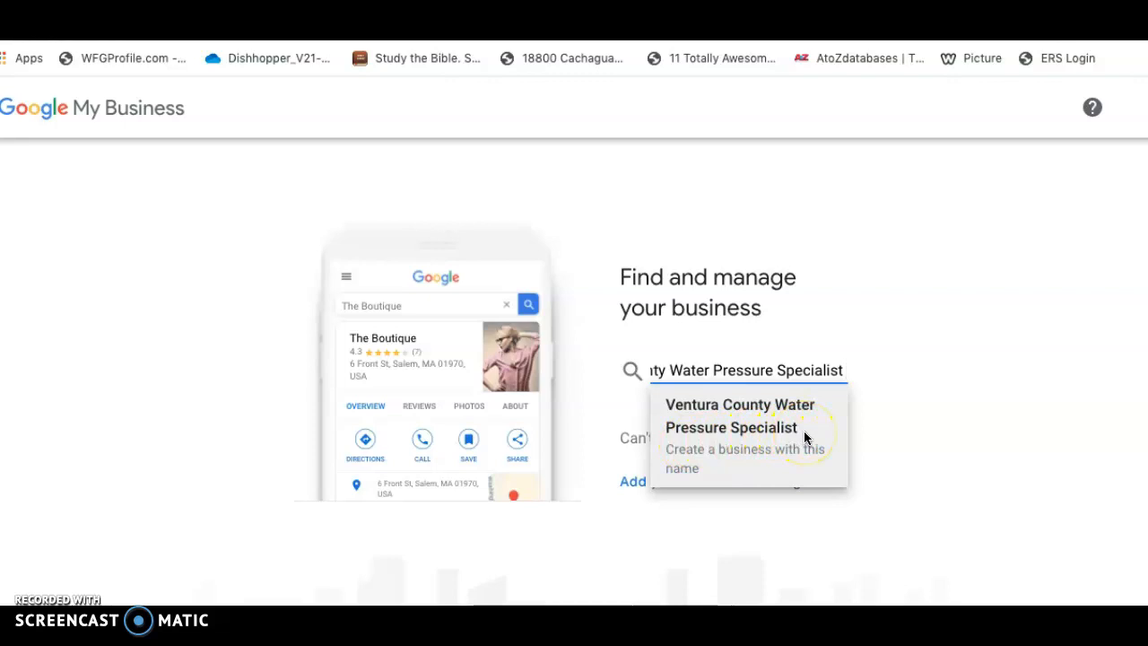
{"action": "left_click", "coordinate": [877, 413]}
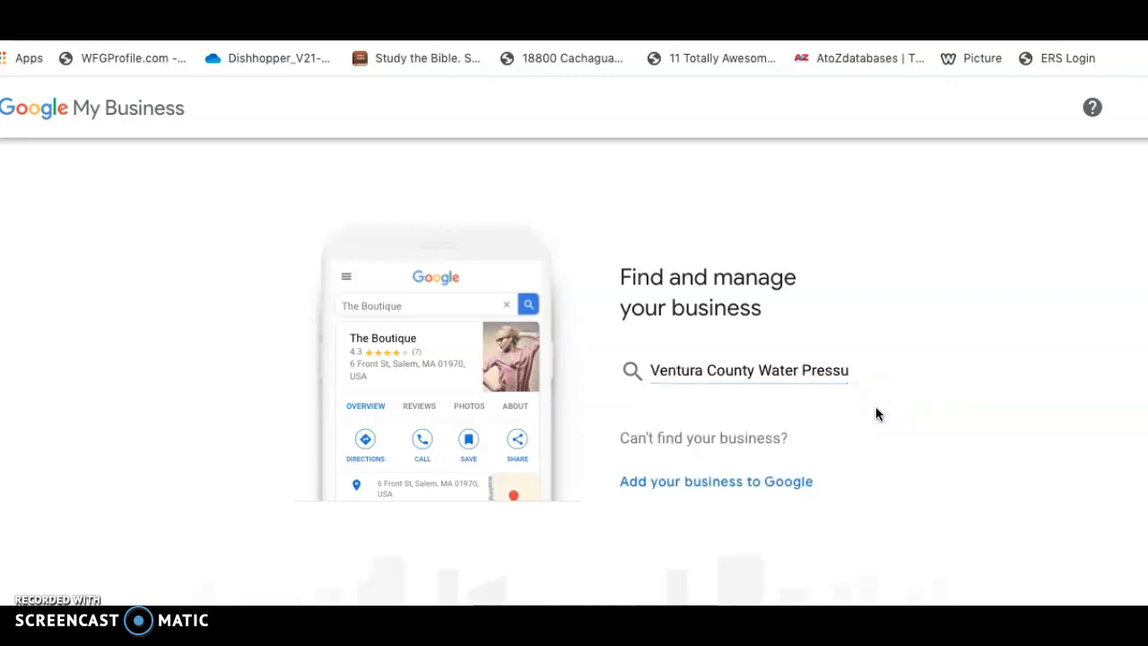
{"action": "left_click", "coordinate": [761, 460]}
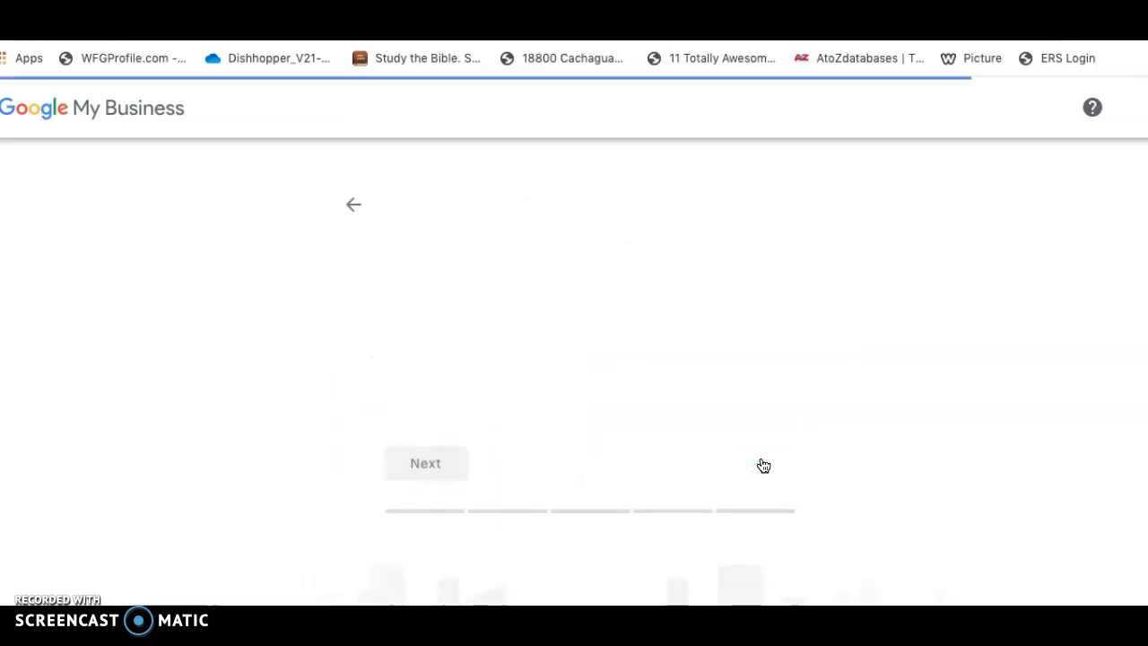
Enter 'Ventura County Water Pressure Specialist' as the business name and continue.
{"action": "left_click", "coordinate": [610, 289]}
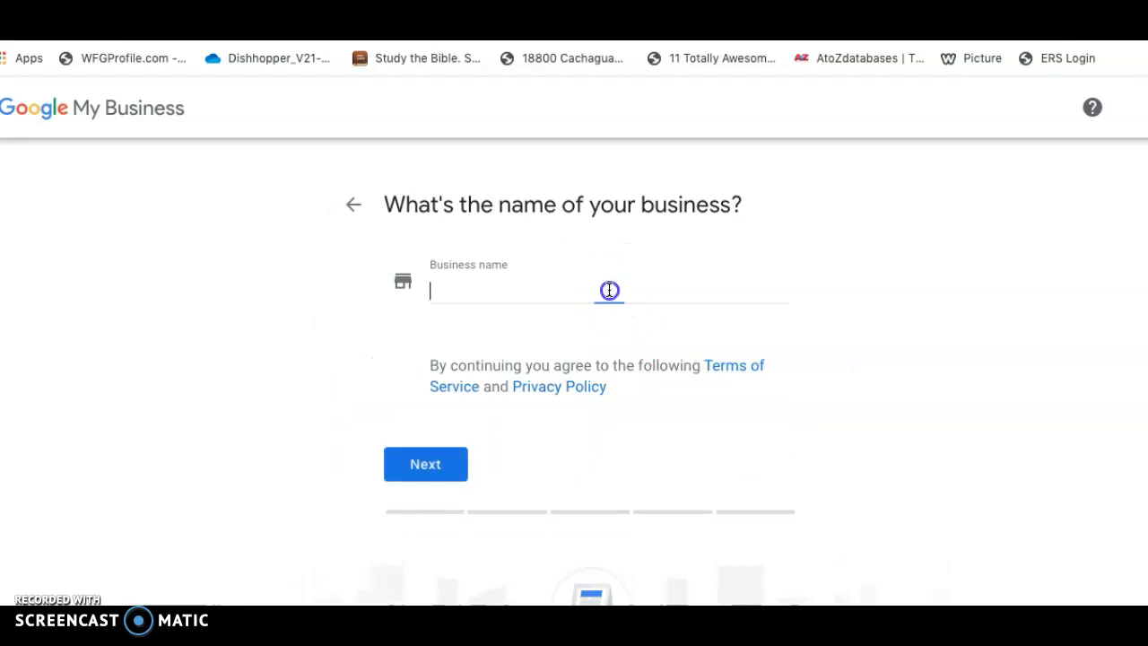
{"action": "type", "text": "V"}
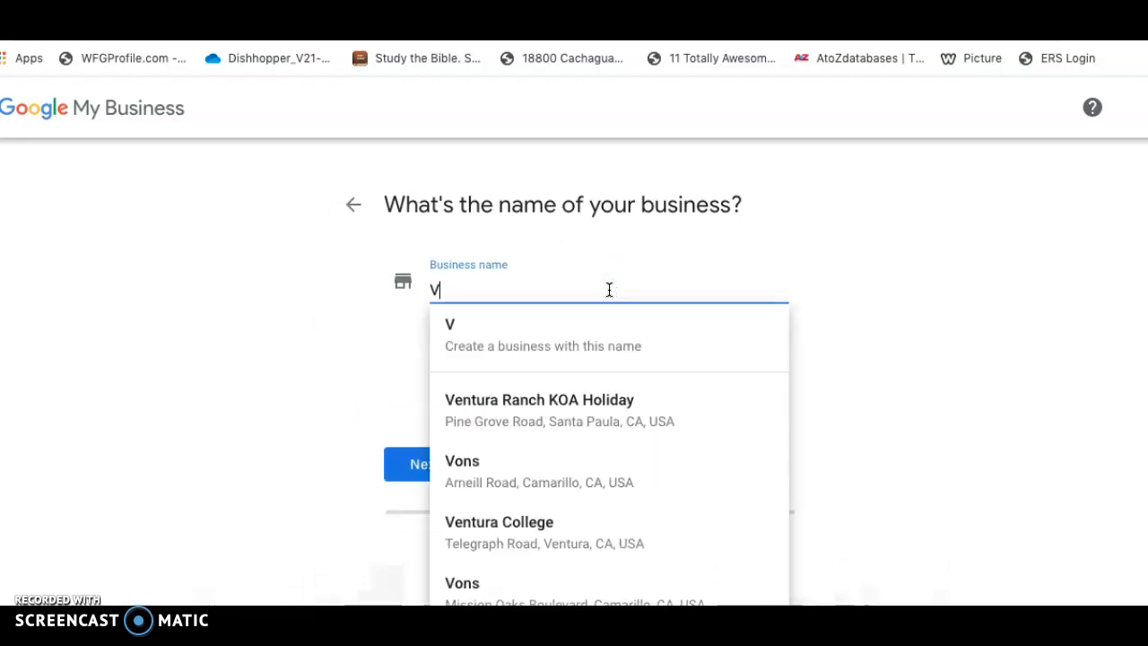
{"action": "type", "text": "entura"}
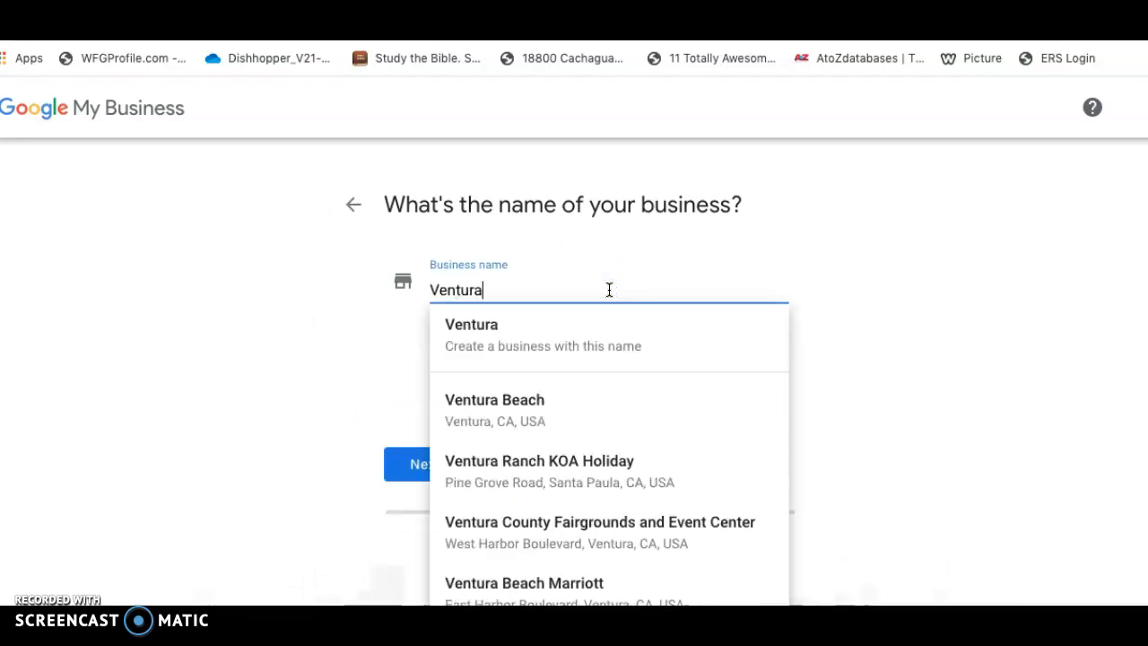
{"action": "type", "text": " County Water Press"}
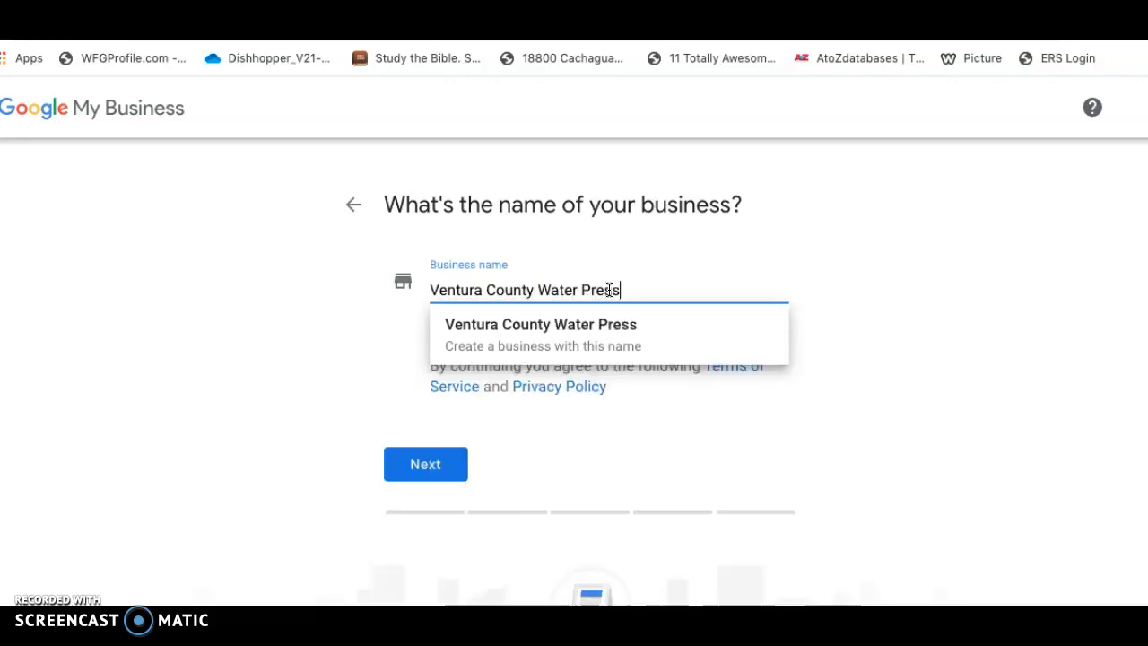
{"action": "type", "text": "ure Specialist"}
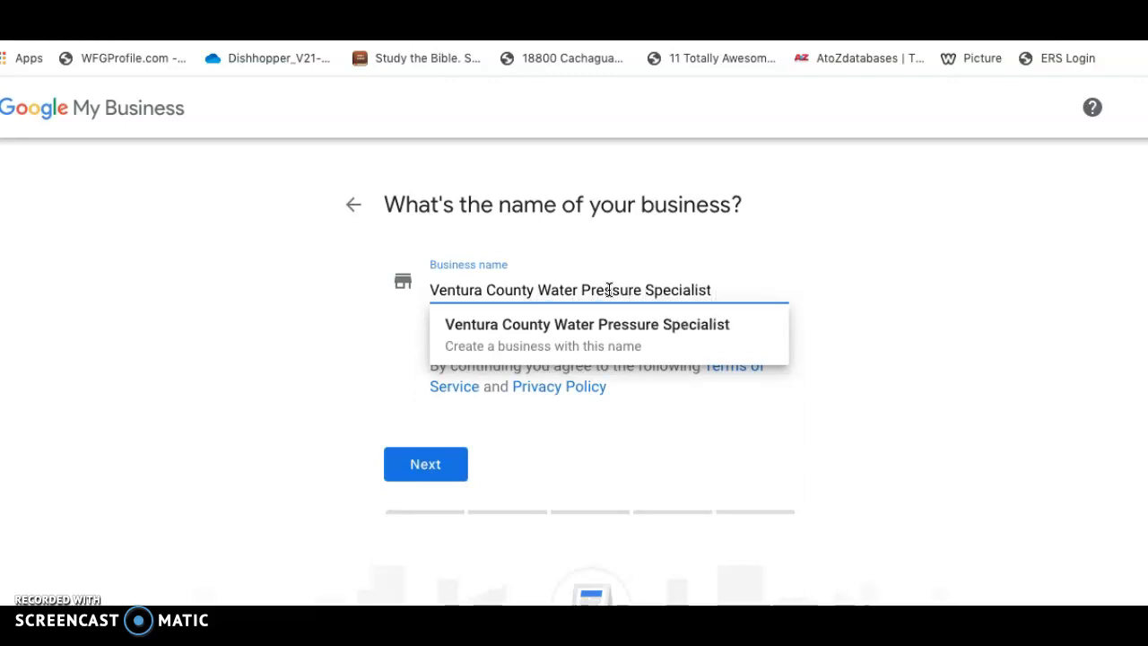
{"action": "left_click", "coordinate": [778, 267]}
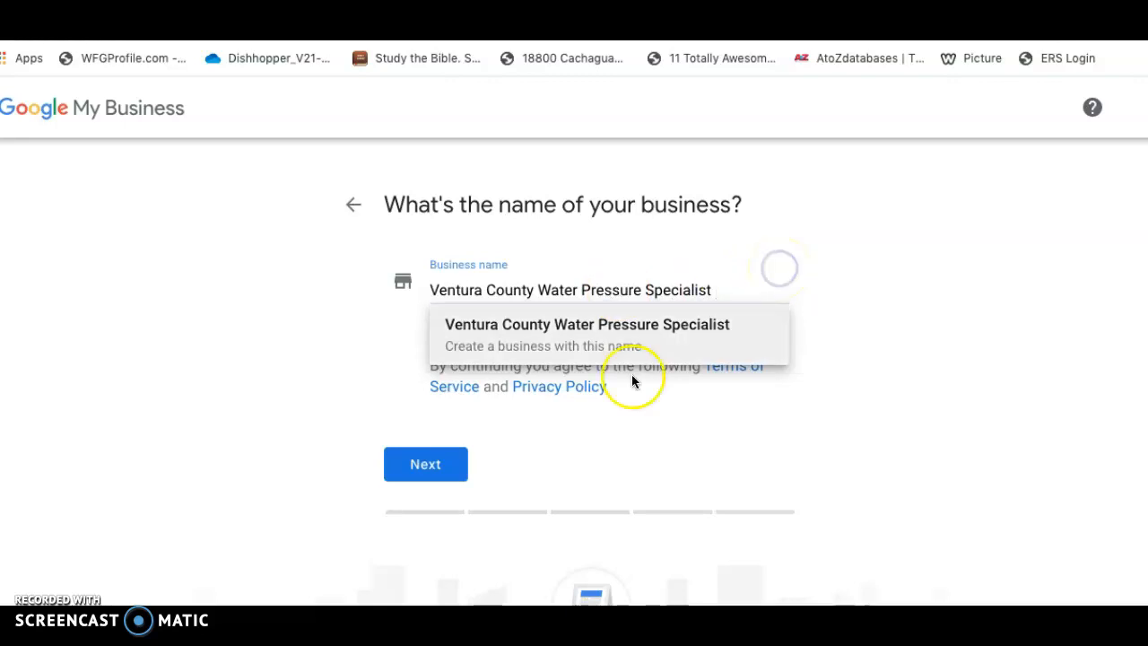
{"action": "left_click", "coordinate": [423, 464]}
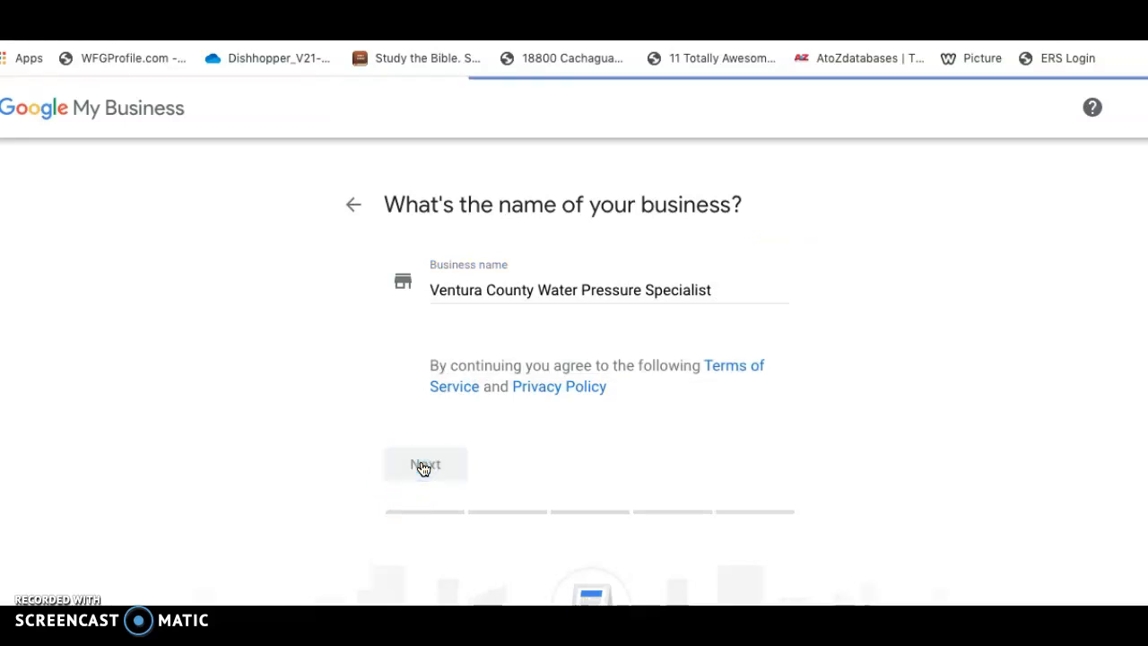
{"action": "scroll", "coordinate": [423, 469], "scroll_direction": "down", "scroll_amount": 1}
{"action": "scroll", "coordinate": [454, 475], "scroll_direction": "up", "scroll_amount": 1}
{"action": "left_click", "coordinate": [454, 475]}
{"action": "scroll", "coordinate": [454, 475], "scroll_direction": "down", "scroll_amount": 1}
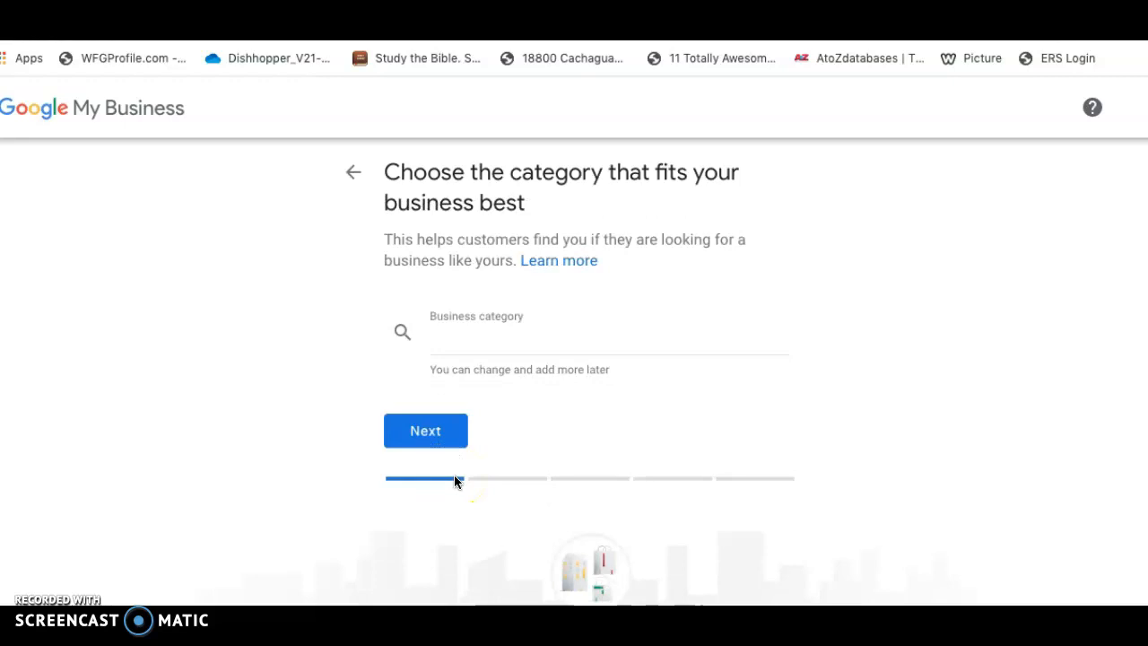
Type 'Pressure' into the Business category field to find a pressure washing category.
{"action": "scroll", "coordinate": [453, 481], "scroll_direction": "up", "scroll_amount": 1}
{"action": "left_click", "coordinate": [484, 363]}
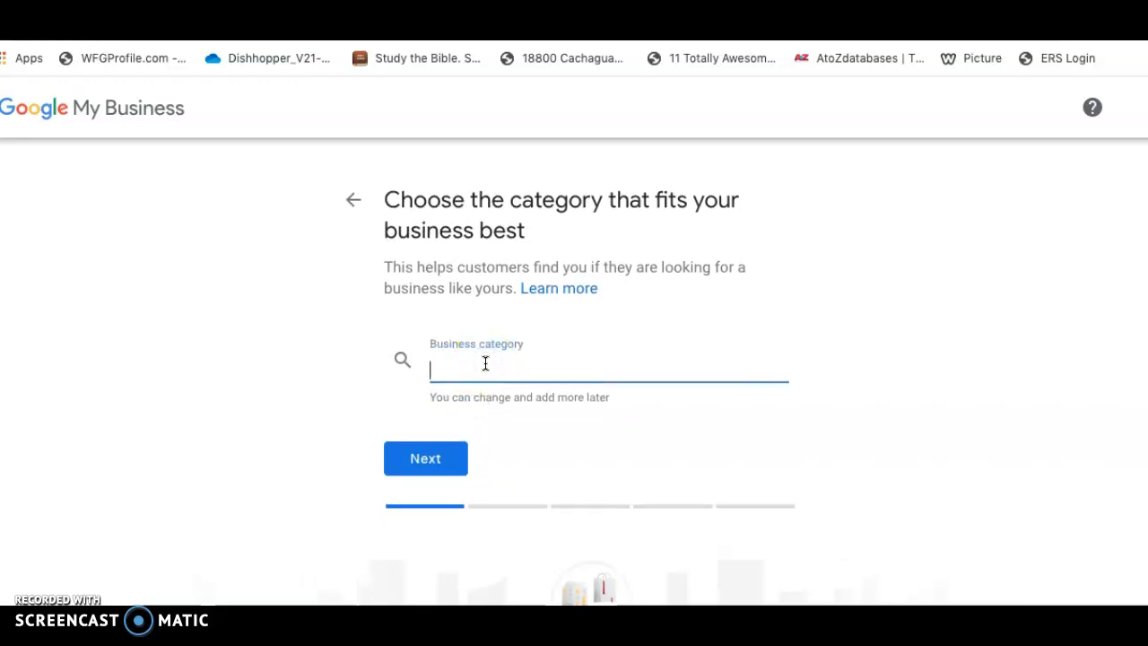
{"action": "type", "text": "P{re"}
{"action": "key", "text": "BackSpace"}
{"action": "key", "text": "BackSpace"}
{"action": "key", "text": "BackSpace"}
{"action": "key", "text": "BackSpace"}
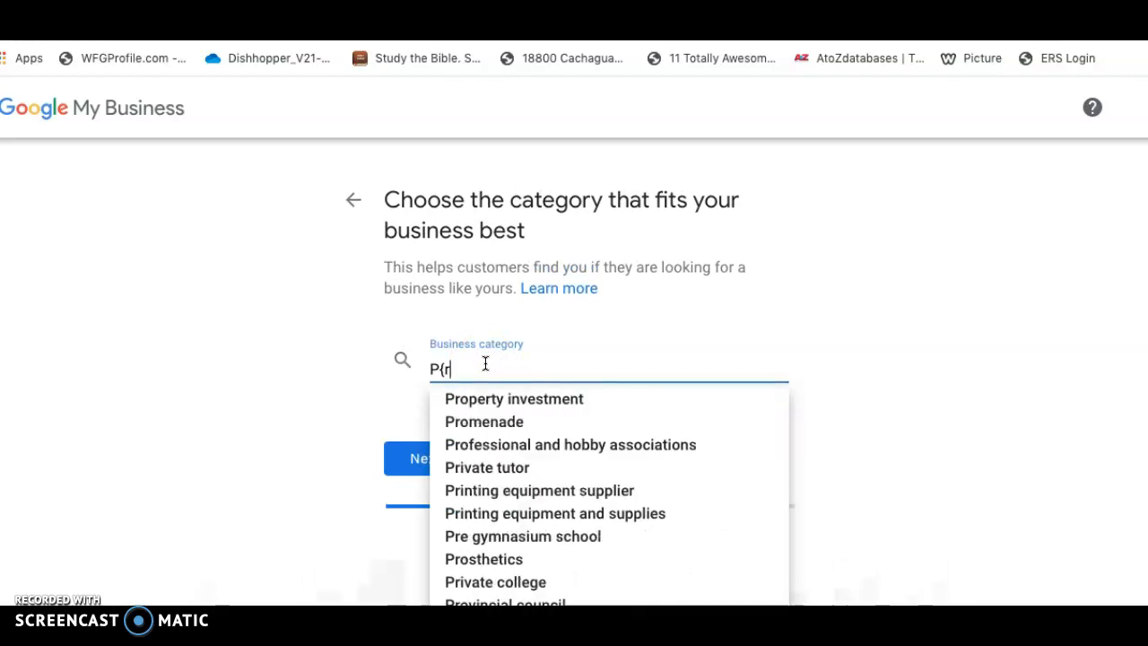
{"action": "type", "text": "ressure"}
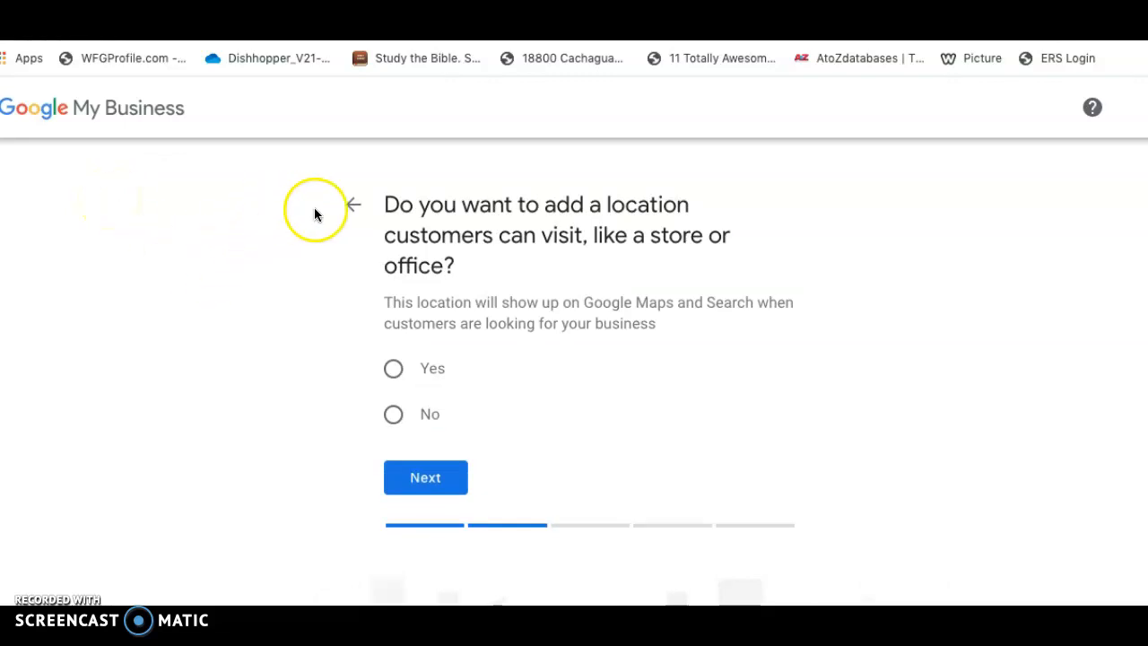
Answer No to having a location customers can visit, then continue.
{"action": "left_click", "coordinate": [357, 208]}
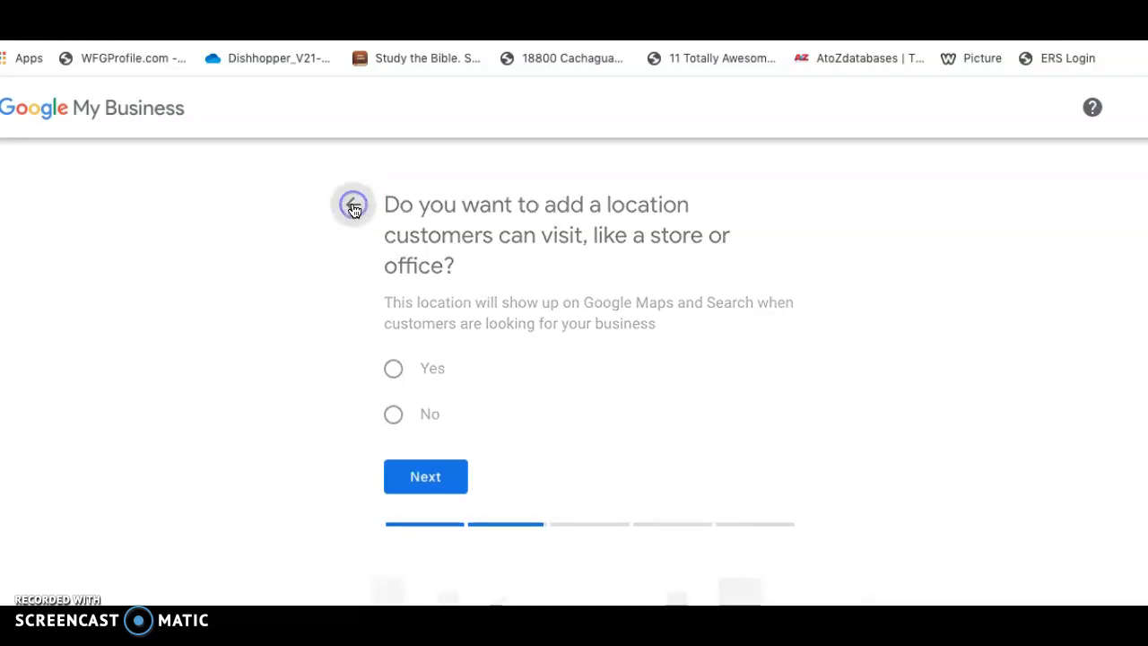
{"action": "left_click", "coordinate": [439, 467]}
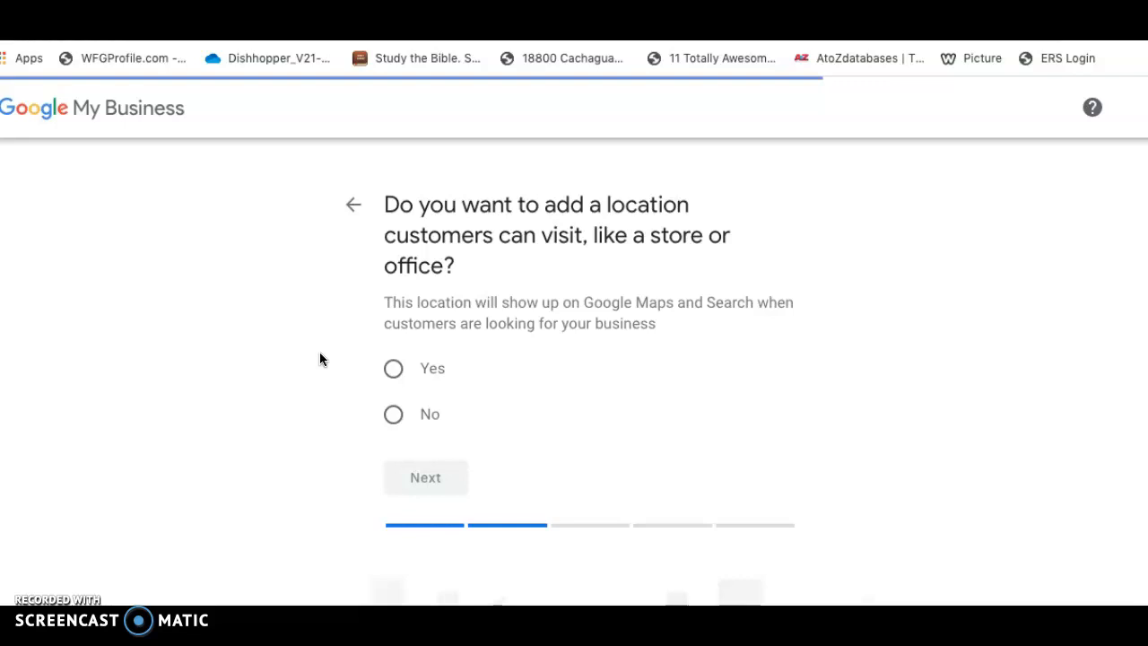
{"action": "left_click", "coordinate": [394, 410]}
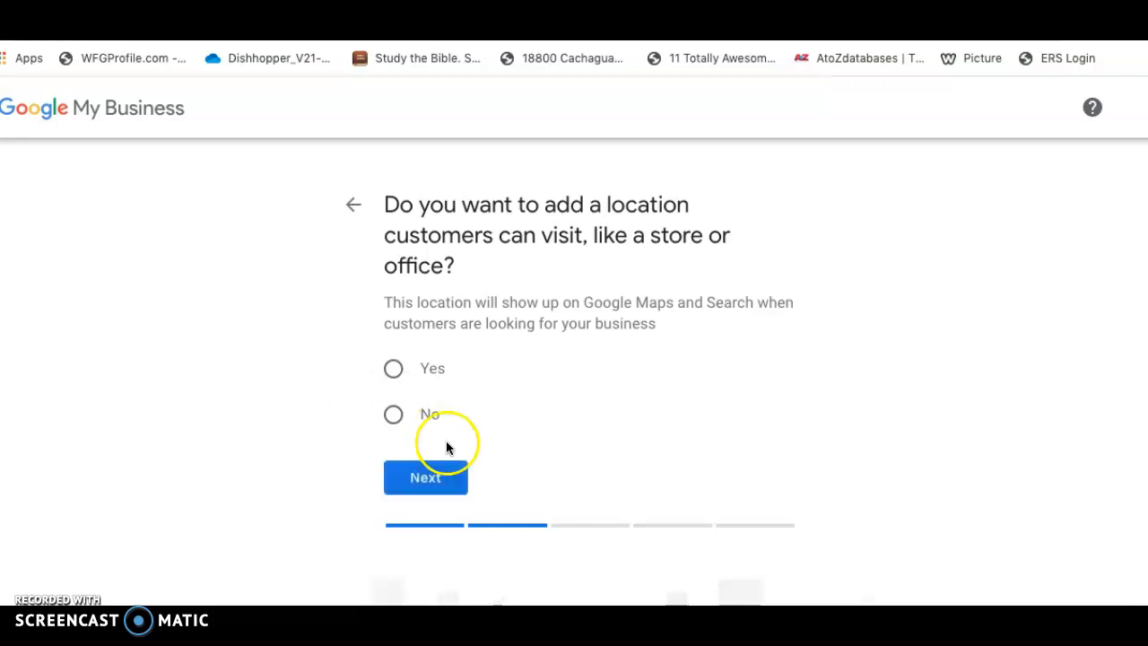
{"action": "left_click", "coordinate": [392, 414]}
{"action": "left_click", "coordinate": [417, 479]}
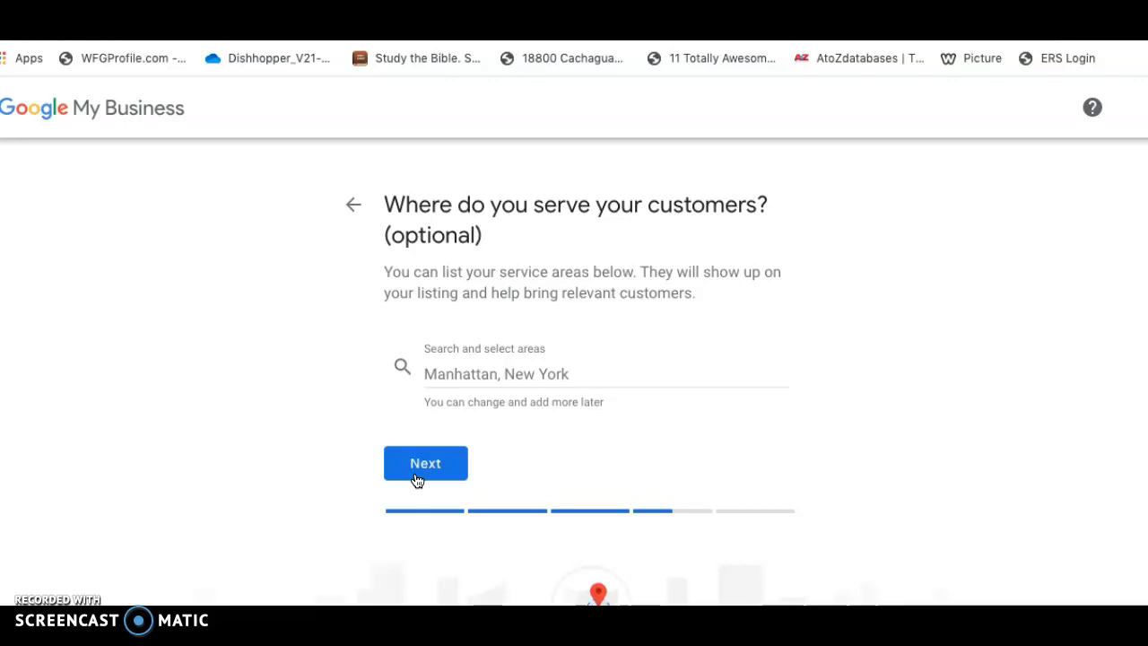
Add Oxnard, Camarillo and Ventura, CA as service areas, then search for 'Thou'.
{"action": "left_click", "coordinate": [483, 373]}
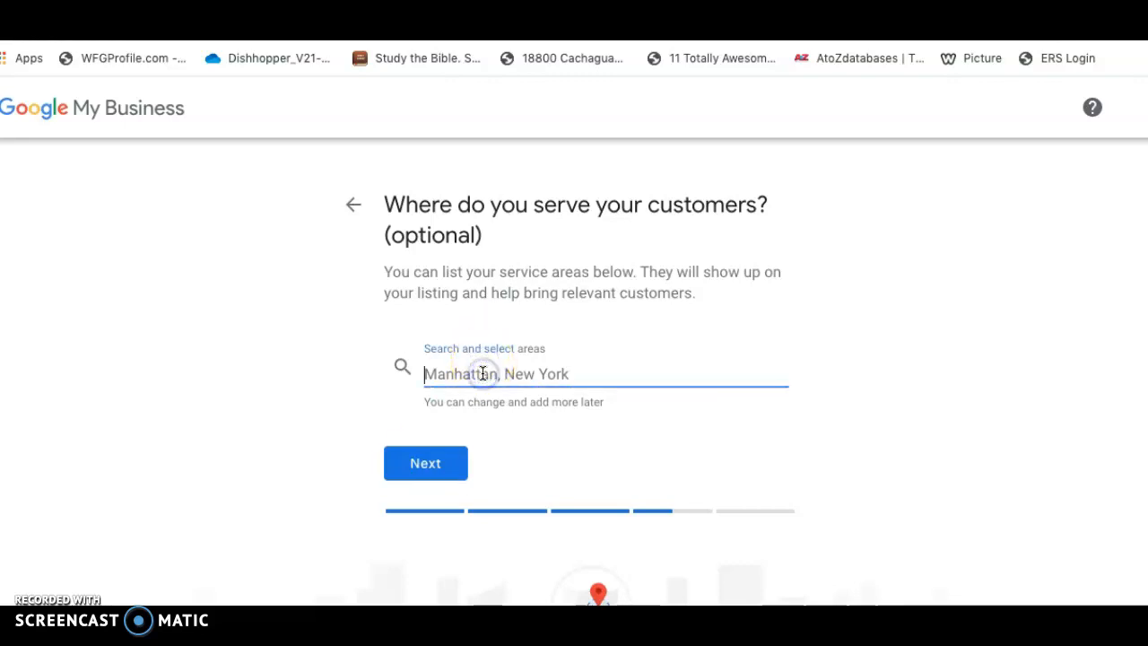
{"action": "type", "text": "Oxna"}
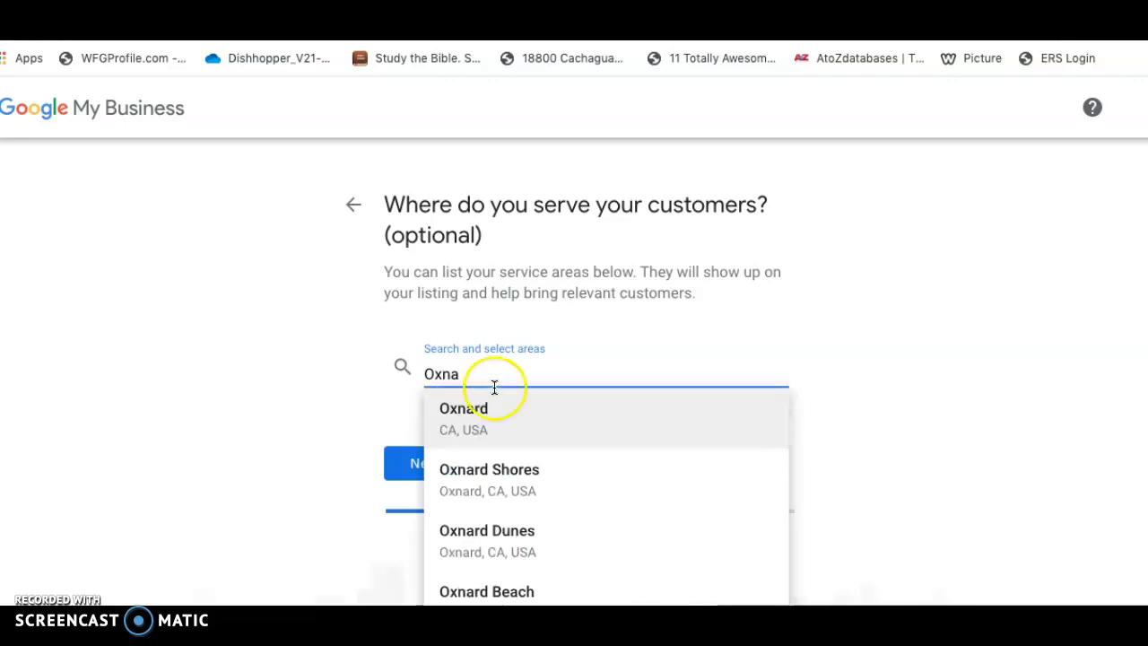
{"action": "left_click", "coordinate": [495, 418]}
{"action": "type", "text": "Cama"}
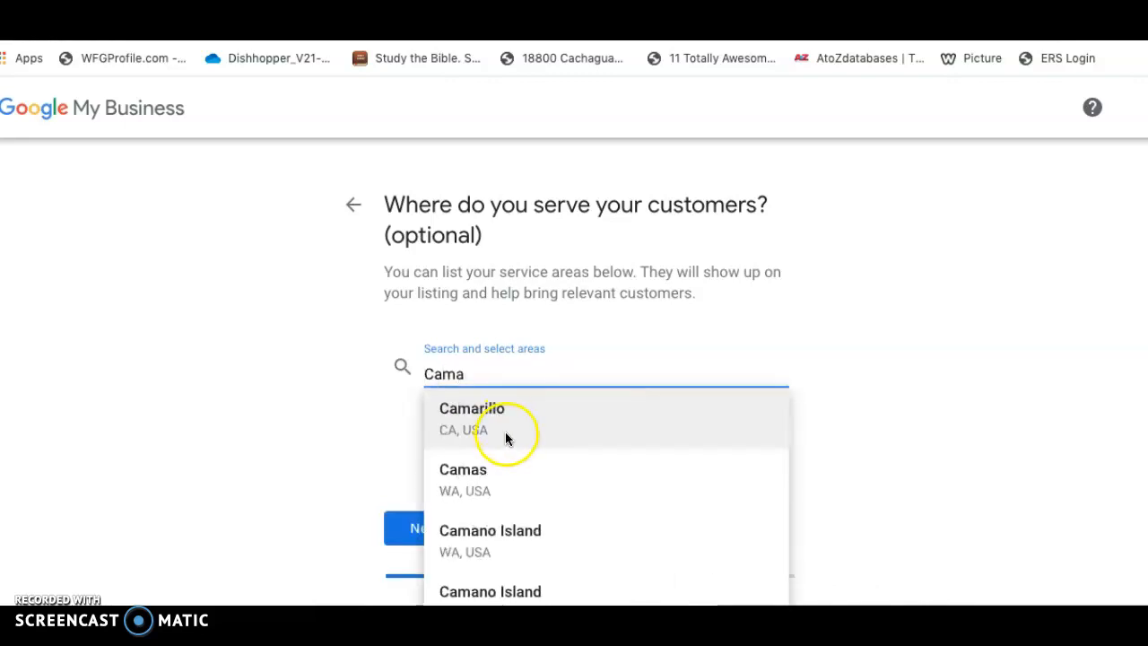
{"action": "left_click", "coordinate": [505, 437]}
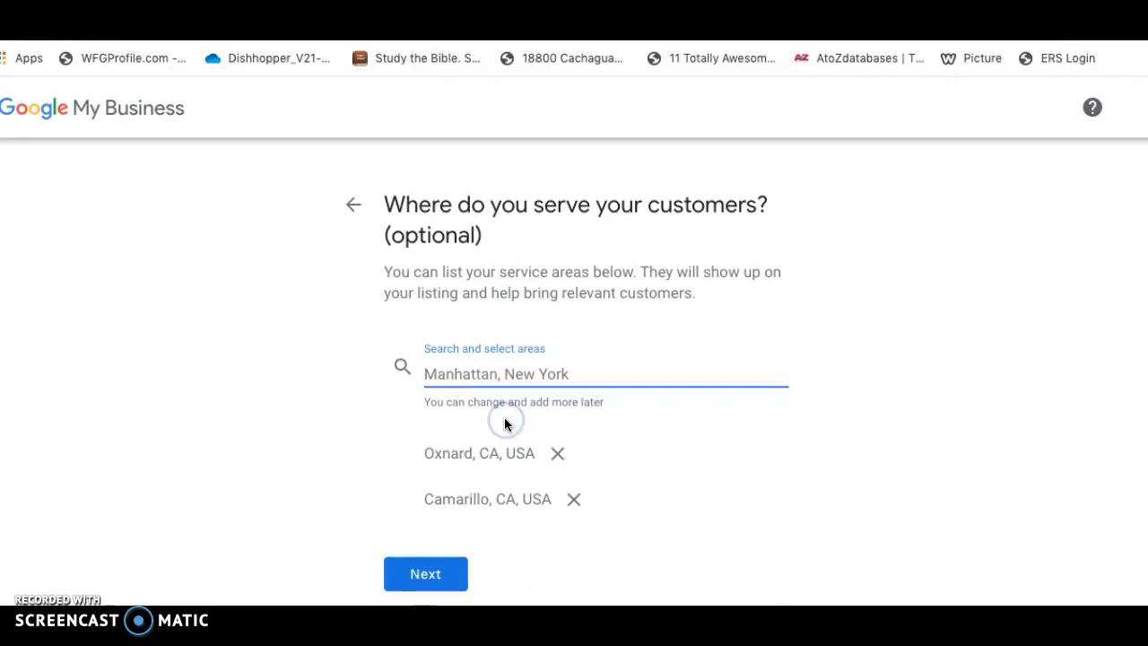
{"action": "type", "text": "Vent"}
{"action": "left_click", "coordinate": [512, 408]}
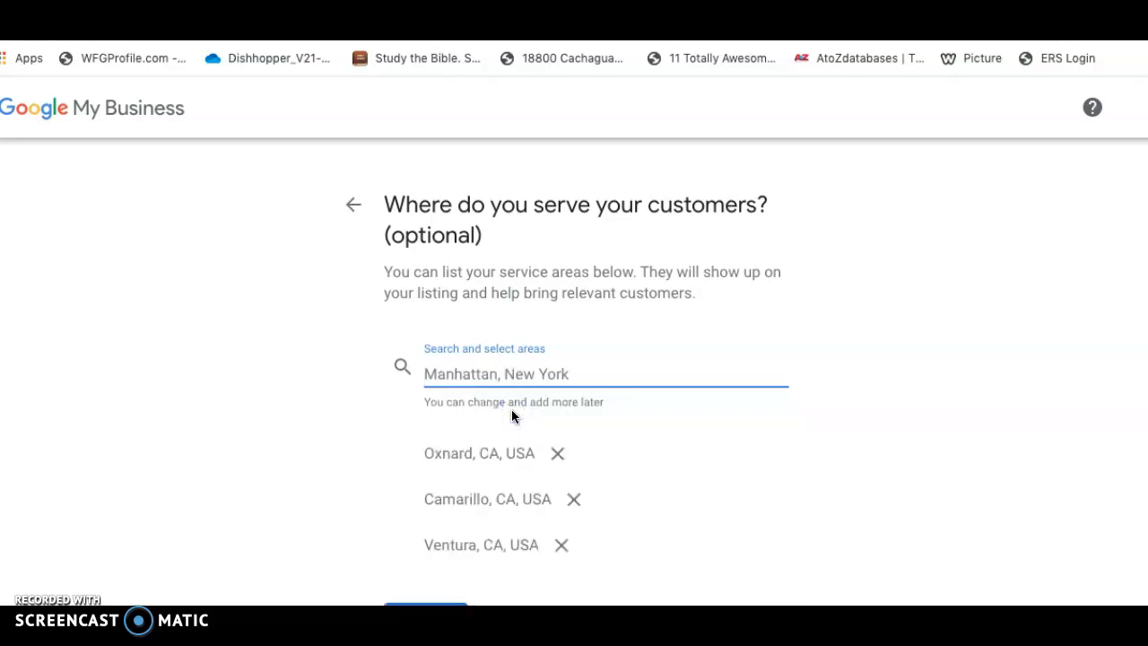
{"action": "type", "text": "Thou"}
{"action": "left_click", "coordinate": [520, 421]}
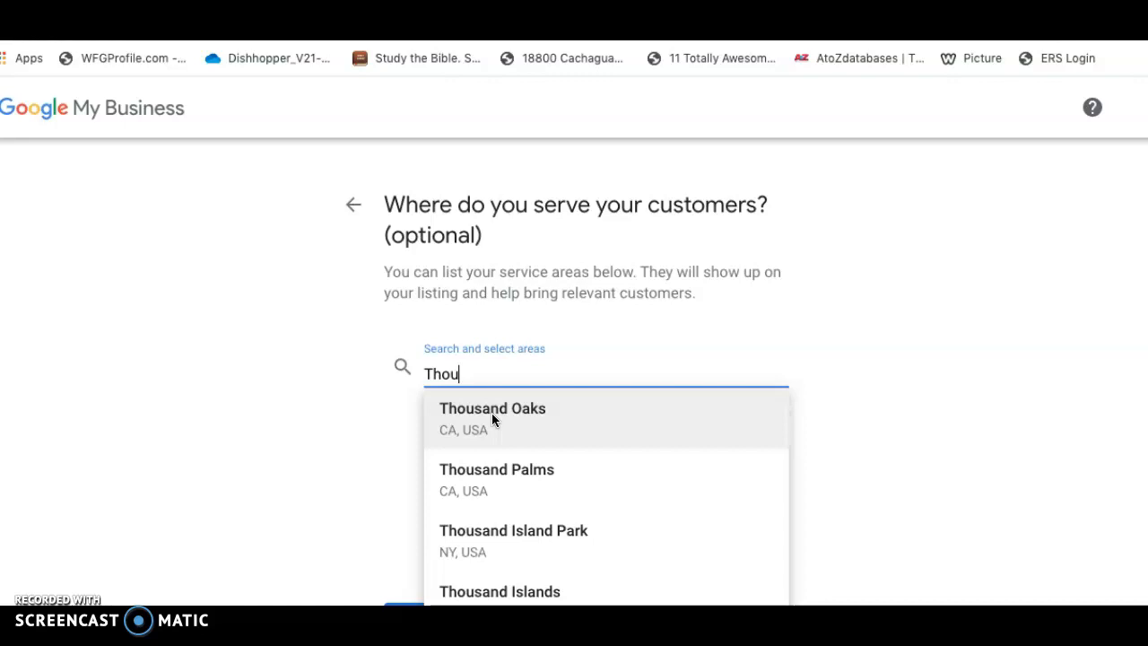
Add Thousand Oaks, Simi Valley and Moorpark, CA as service areas.
{"action": "left_click", "coordinate": [492, 414]}
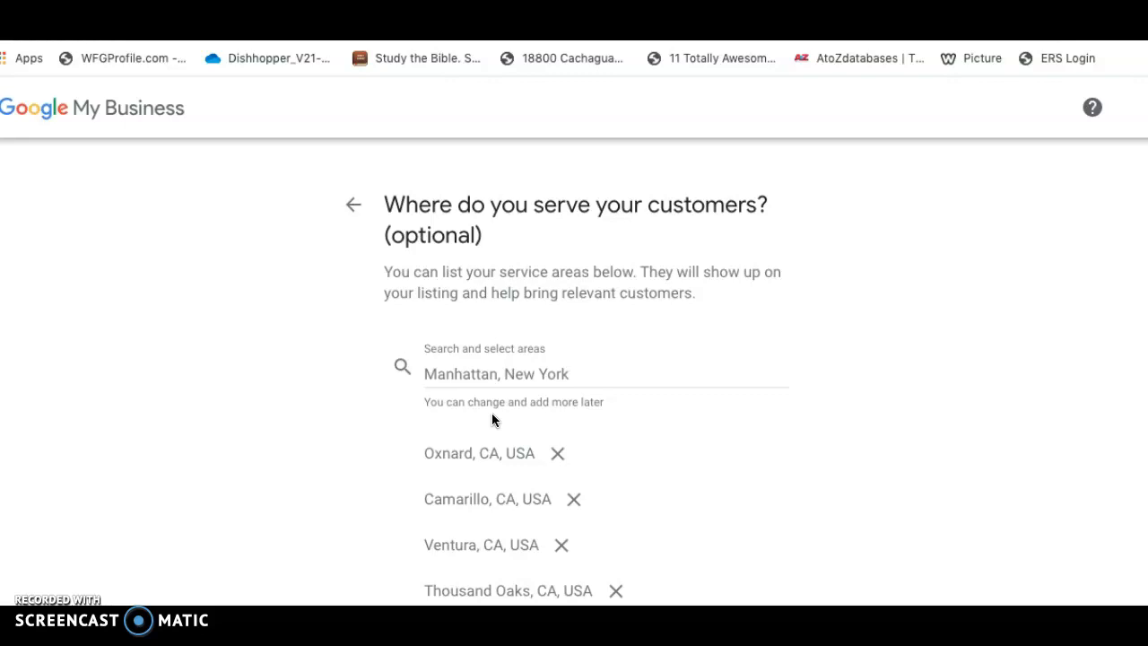
{"action": "left_click", "coordinate": [487, 377]}
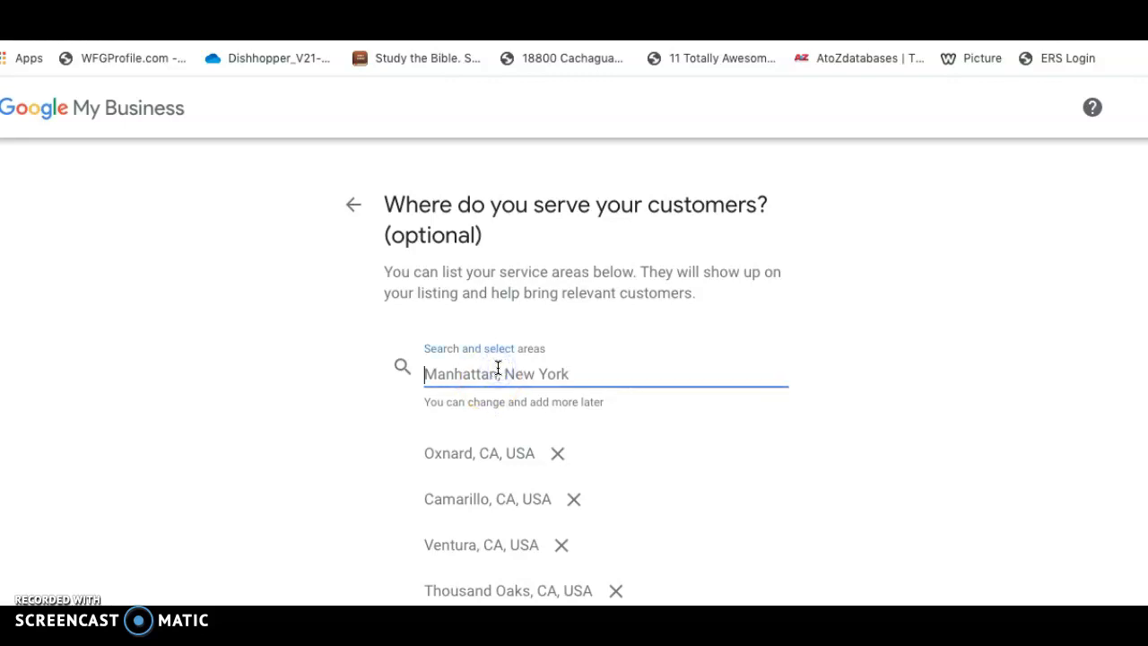
{"action": "type", "text": "Simi"}
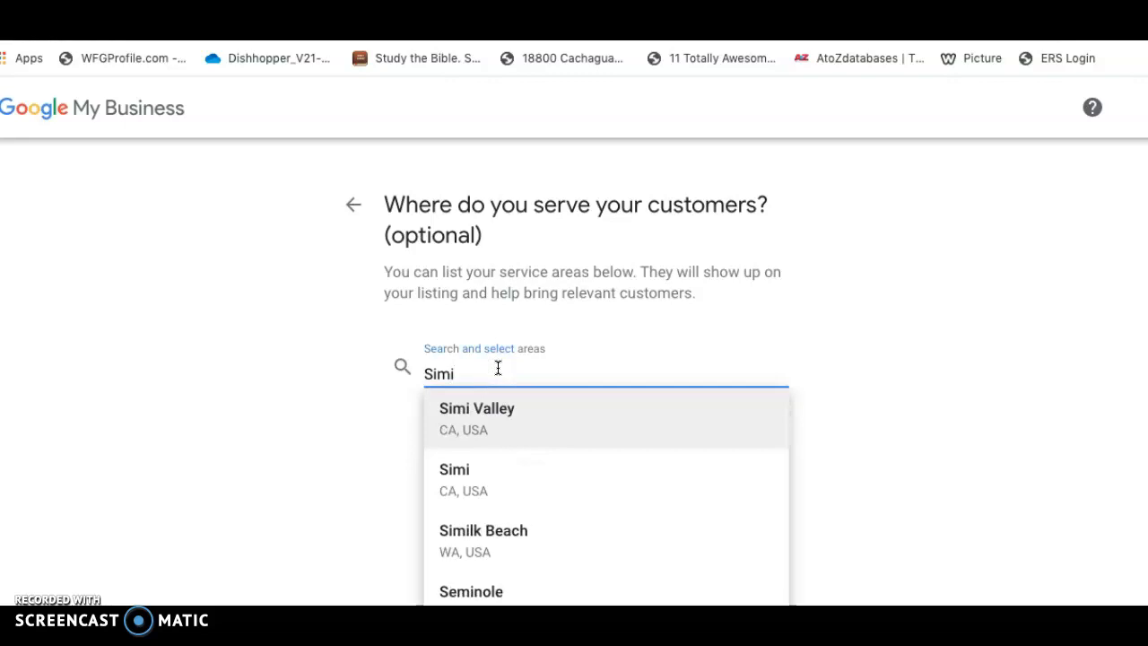
{"action": "left_click", "coordinate": [498, 408]}
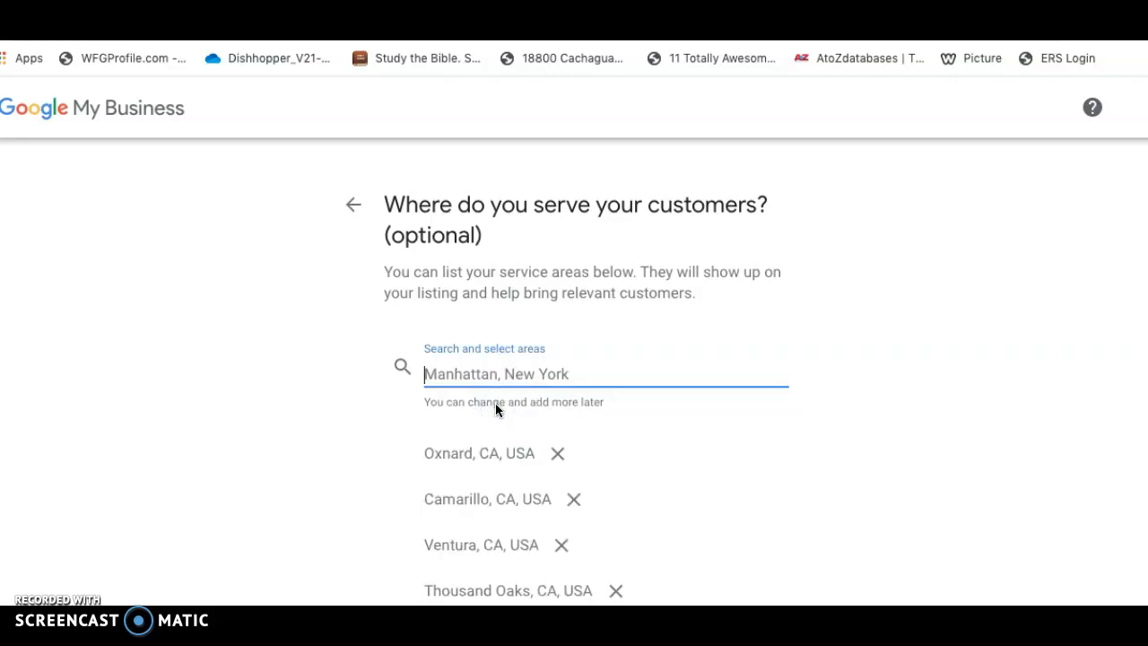
{"action": "type", "text": "Morr"}
{"action": "key", "text": "BackSpace"}
{"action": "key", "text": "BackSpace"}
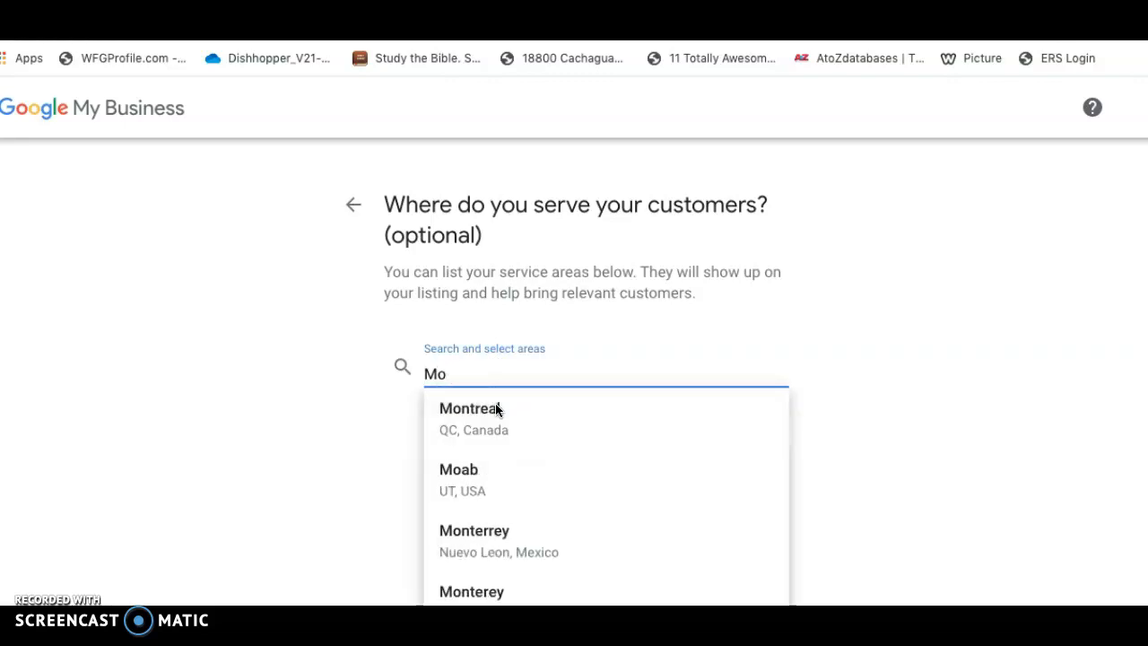
{"action": "type", "text": "o"}
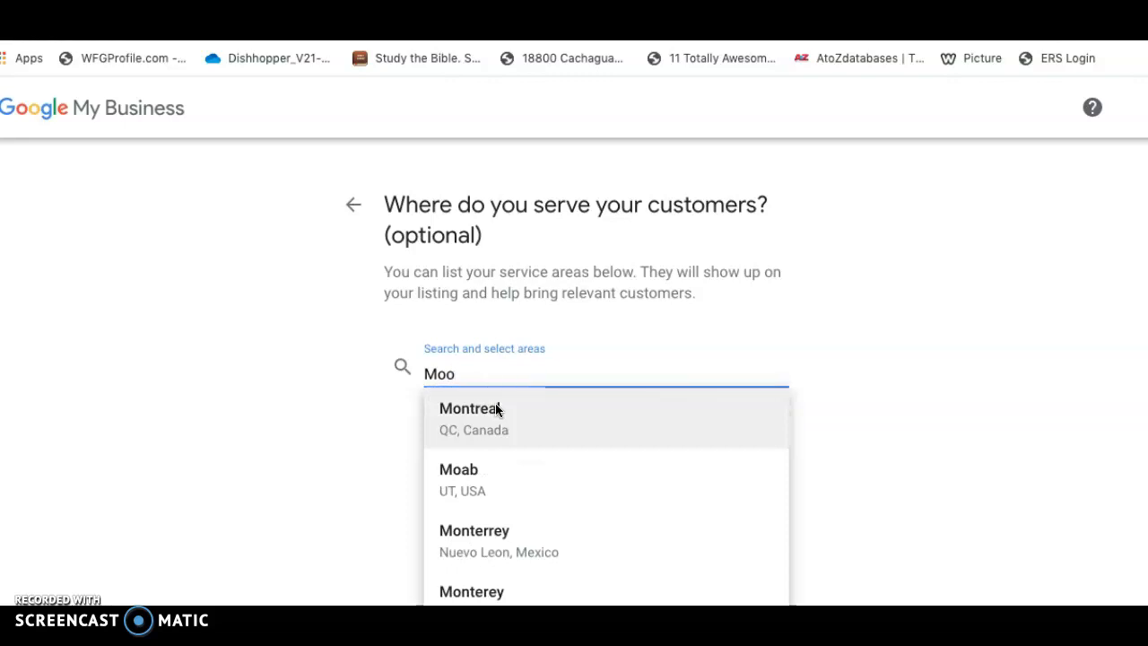
{"action": "type", "text": "rpark"}
{"action": "left_click", "coordinate": [497, 409]}
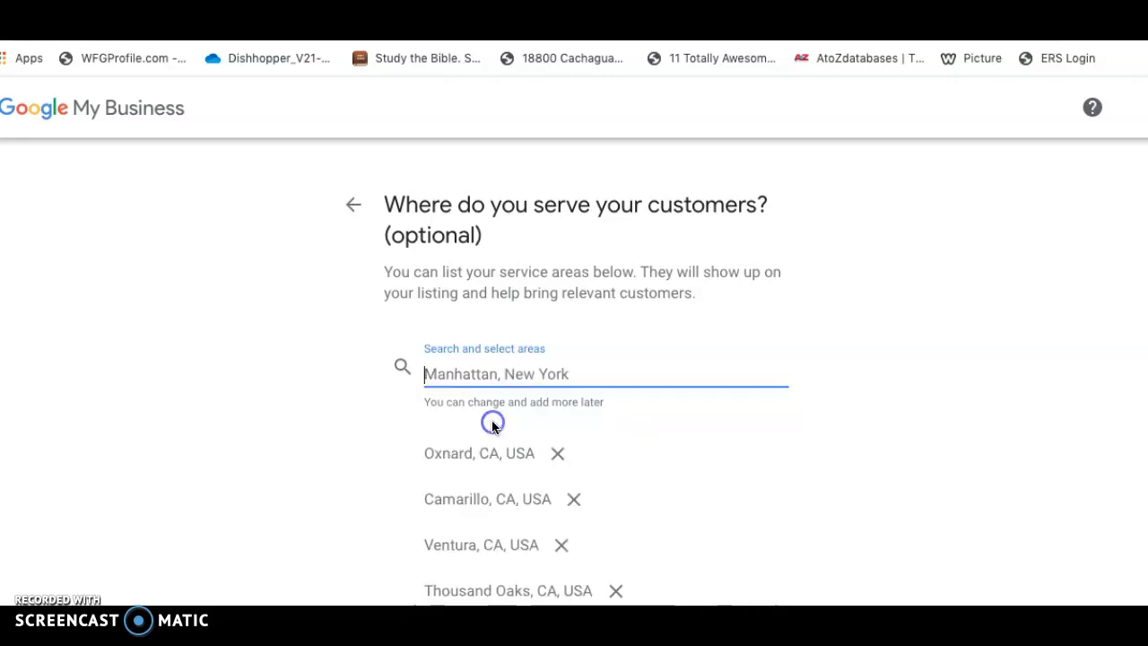
Add Newbury Park and Somis, CA as service areas and continue to contact details.
{"action": "type", "text": "N"}
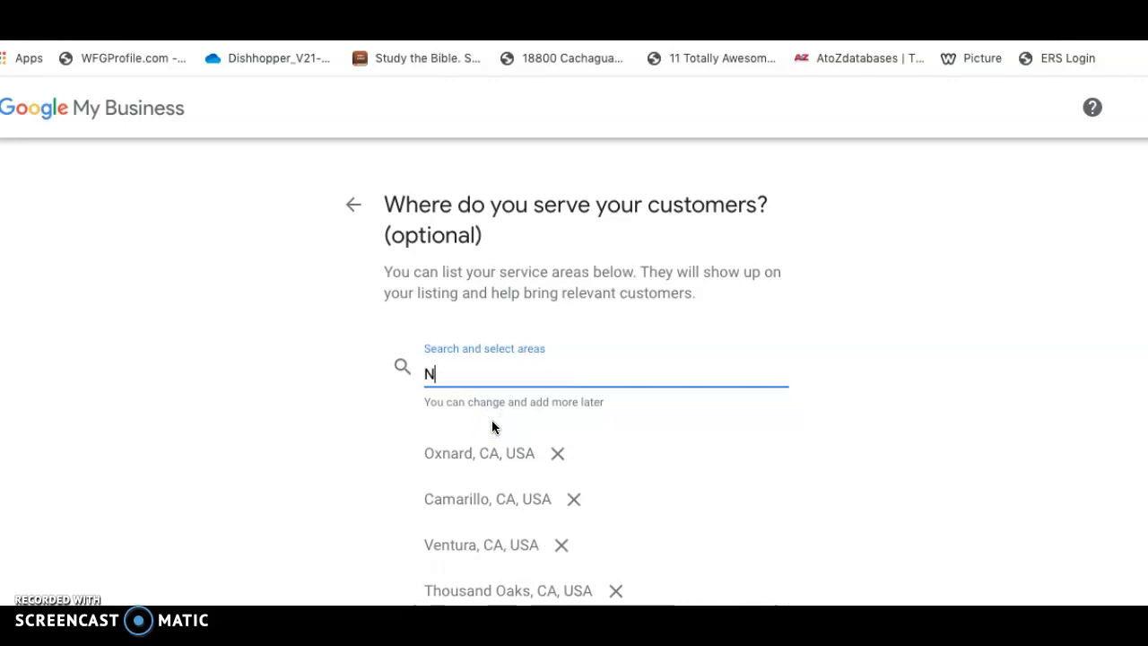
{"action": "type", "text": "ewbu"}
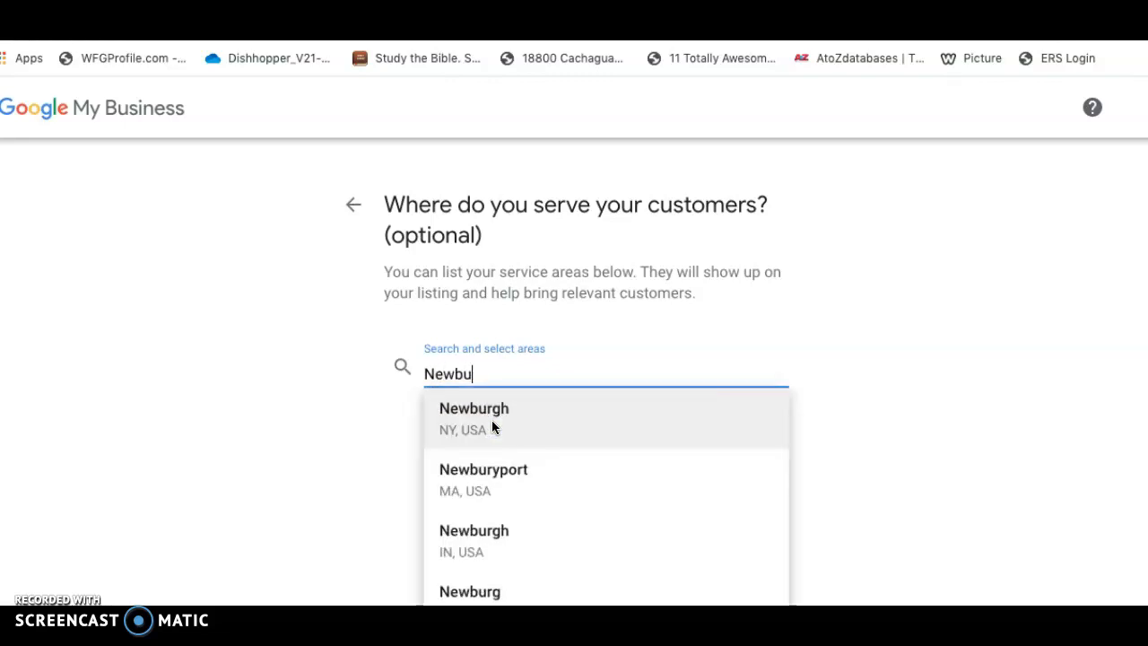
{"action": "type", "text": "ry"}
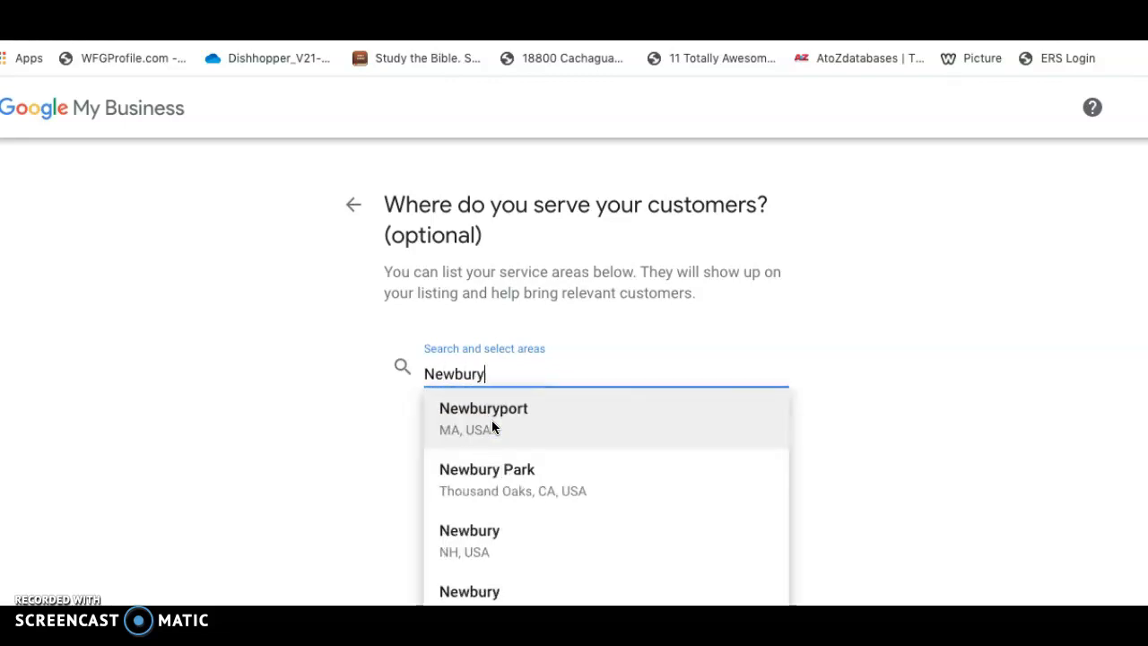
{"action": "left_click", "coordinate": [526, 483]}
{"action": "scroll", "coordinate": [526, 483], "scroll_direction": "down", "scroll_amount": 3}
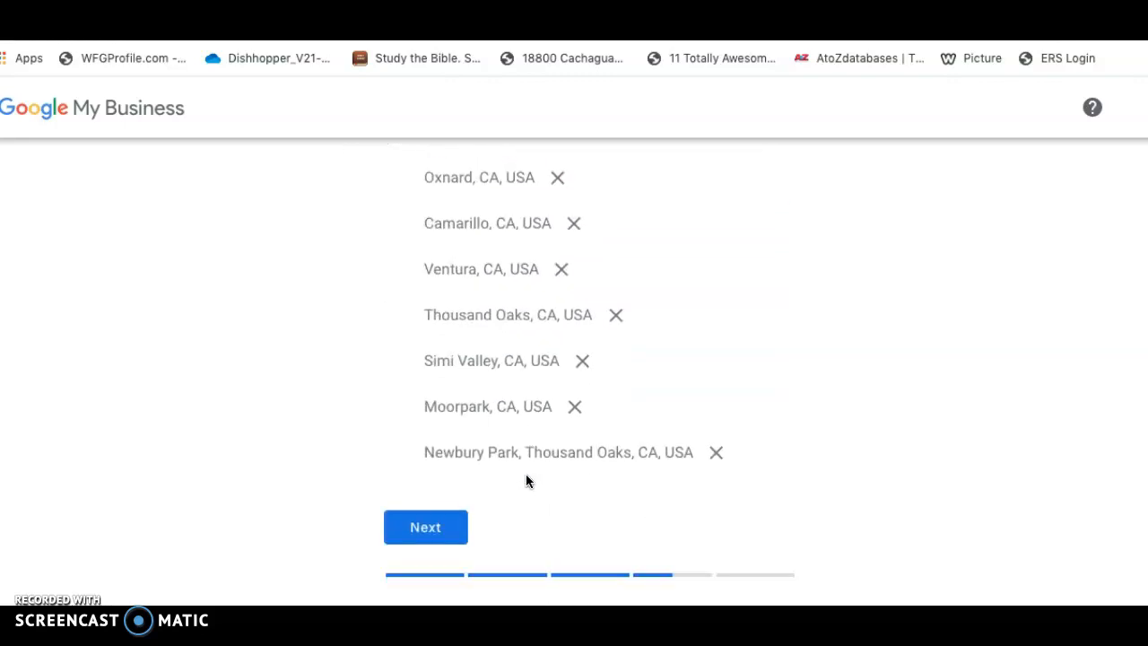
{"action": "scroll", "coordinate": [527, 482], "scroll_direction": "up", "scroll_amount": 1}
{"action": "scroll", "coordinate": [527, 480], "scroll_direction": "up", "scroll_amount": 2}
{"action": "left_click", "coordinate": [527, 456]}
{"action": "type", "text": "somis"}
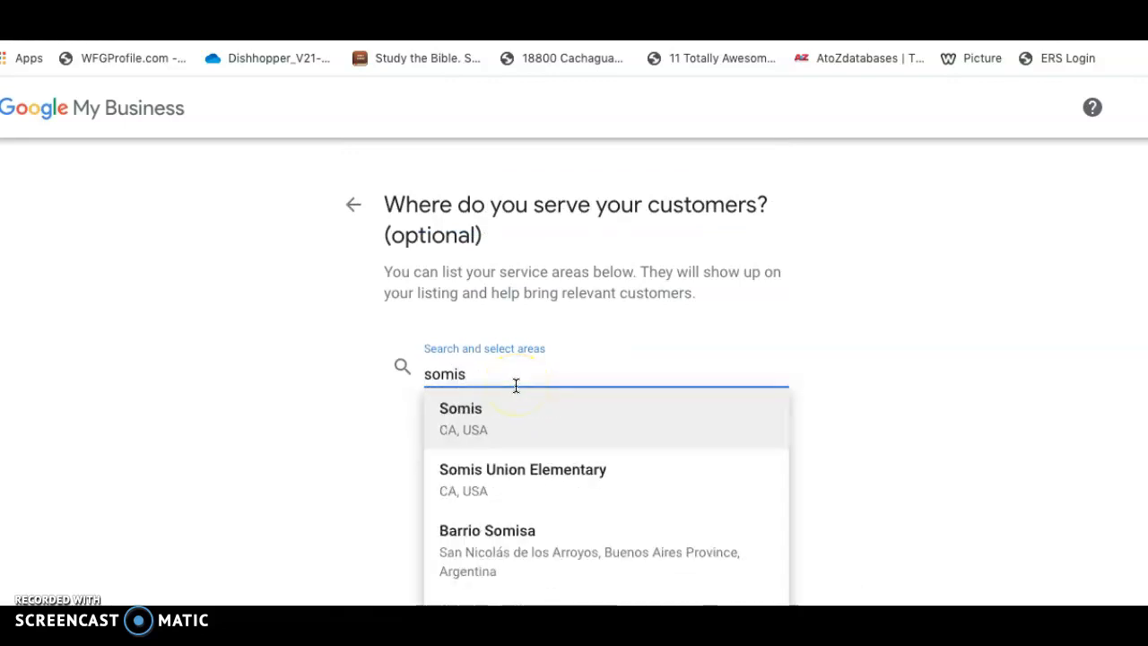
{"action": "left_click", "coordinate": [513, 411]}
{"action": "scroll", "coordinate": [513, 413], "scroll_direction": "down", "scroll_amount": 4}
{"action": "left_click", "coordinate": [425, 434]}
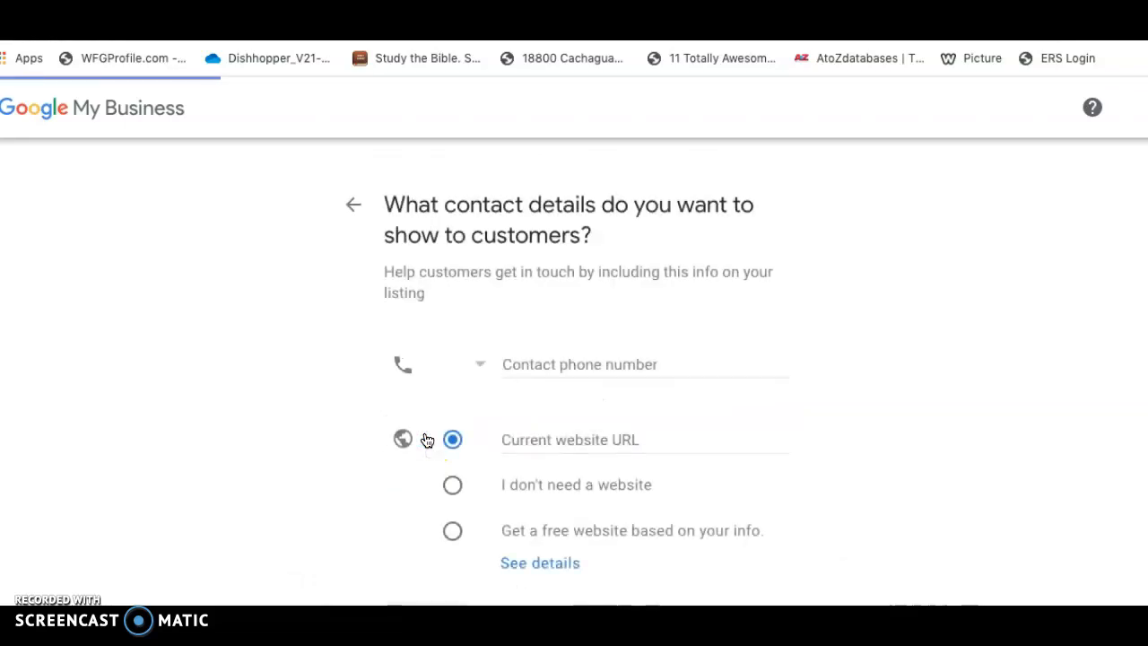
Choose 'I don't need a website' and try to proceed past contact details.
{"action": "left_click", "coordinate": [441, 433]}
{"action": "scroll", "coordinate": [543, 398], "scroll_direction": "down", "scroll_amount": 1}
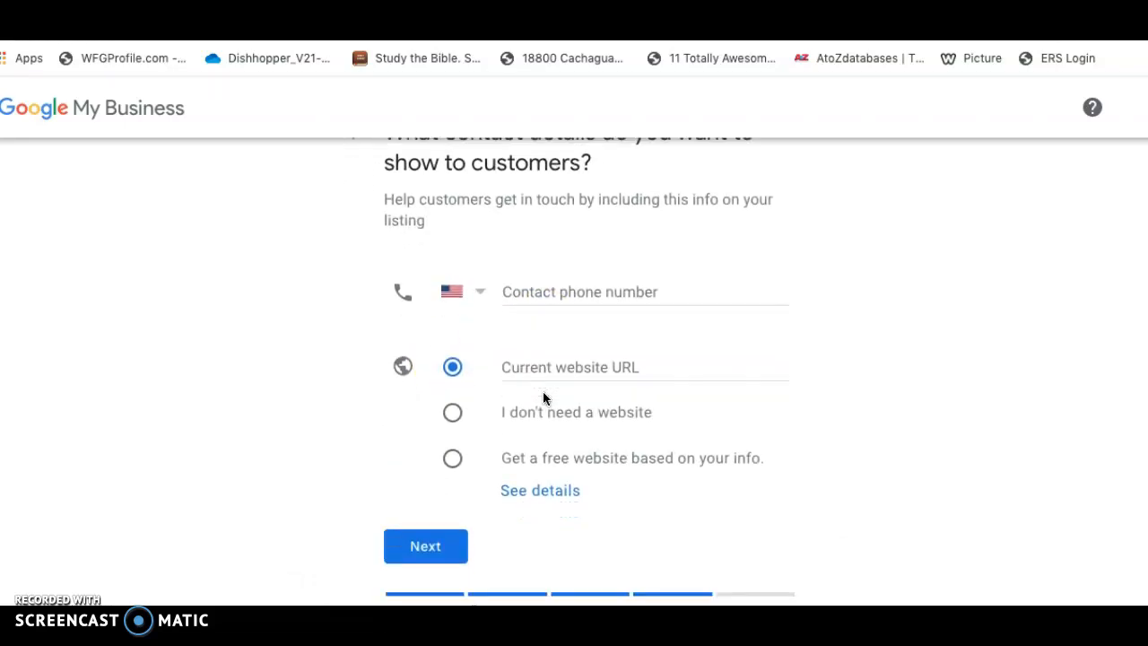
{"action": "left_click", "coordinate": [607, 292]}
{"action": "left_click", "coordinate": [590, 337]}
{"action": "left_click", "coordinate": [429, 549]}
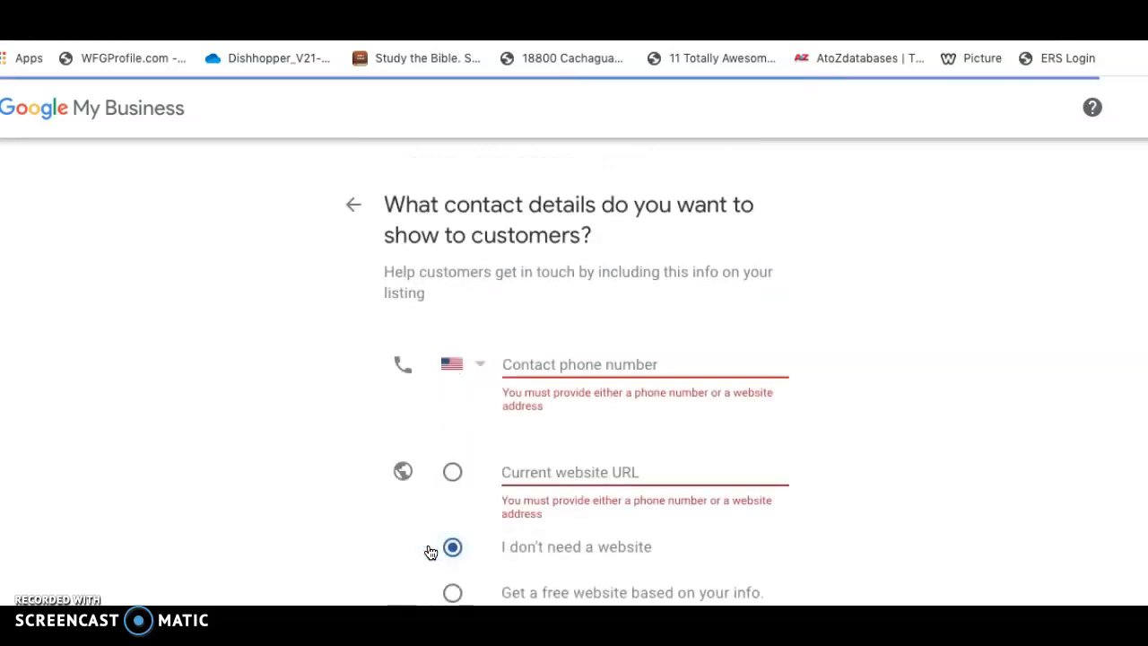
{"action": "scroll", "coordinate": [548, 434], "scroll_direction": "down", "scroll_amount": 2}
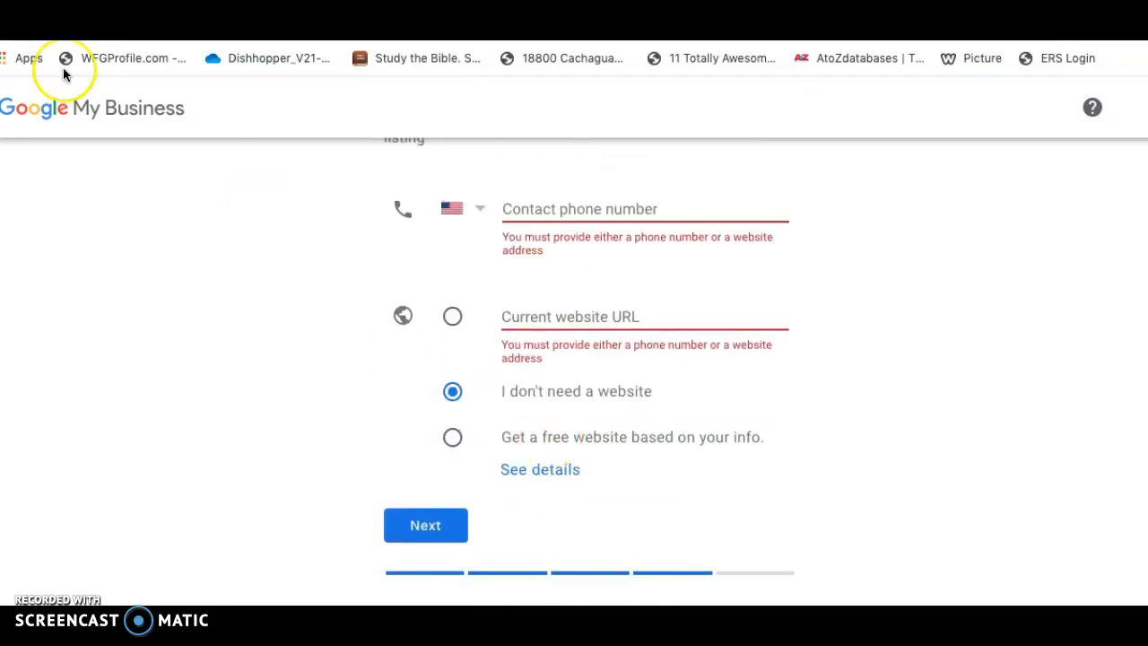